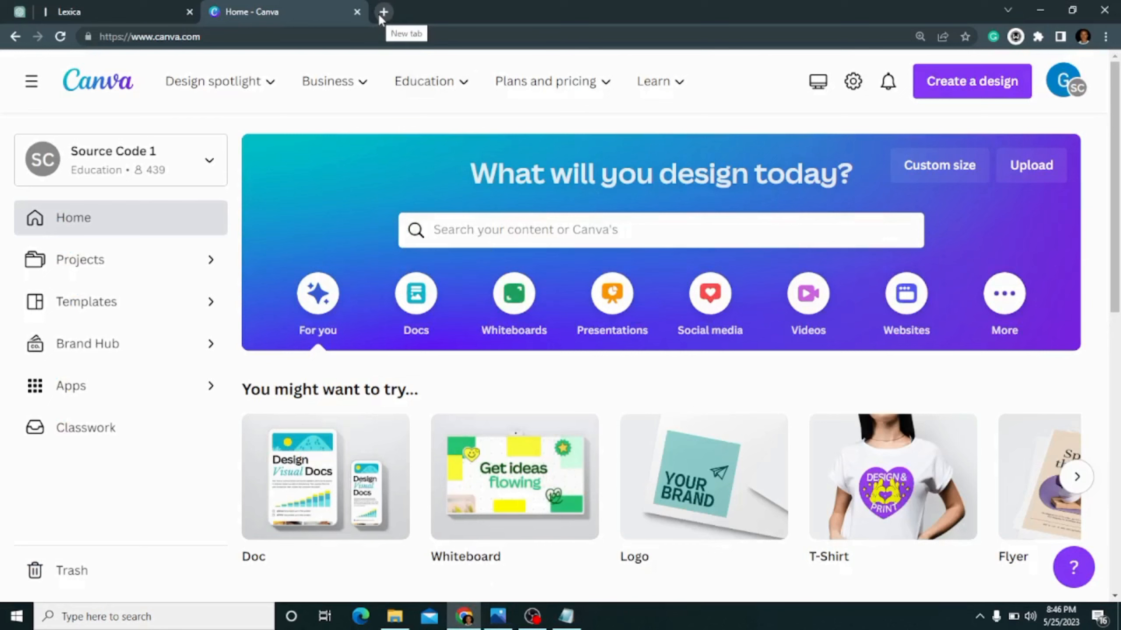
- Open a blank browser tab, and switch to the ChatGPT tab
left_click(383, 13)
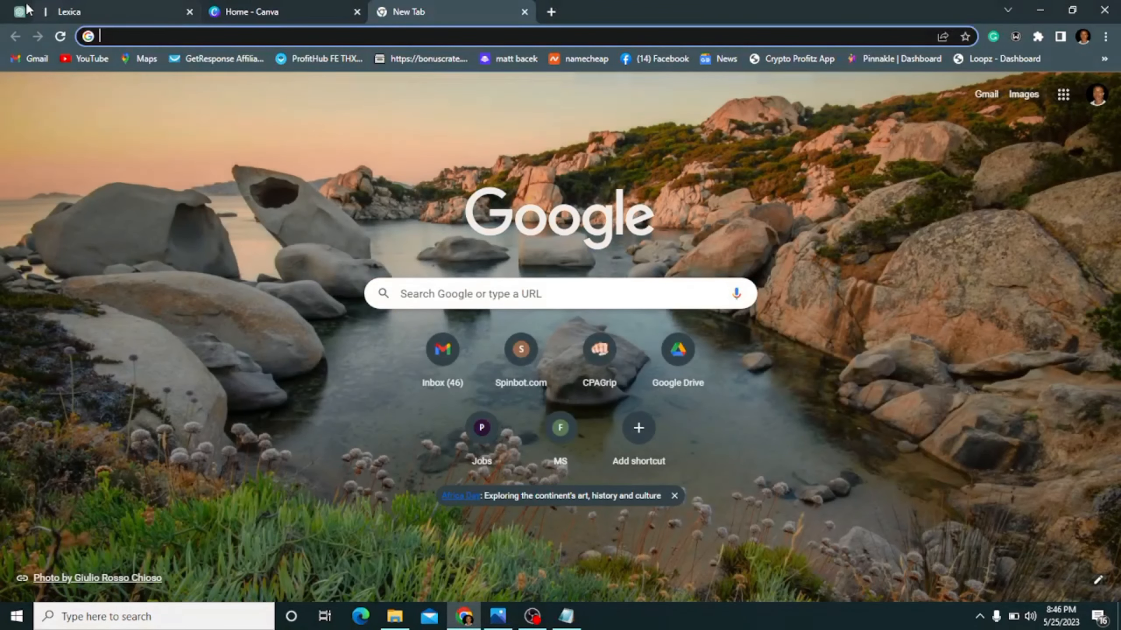
left_click(21, 11)
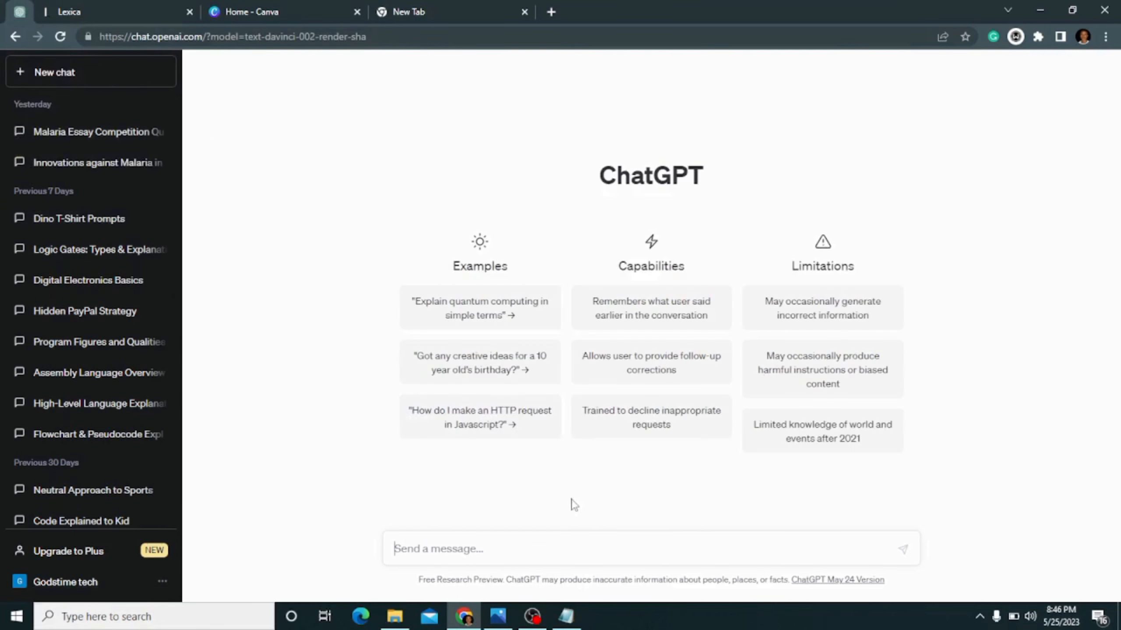
mouse_move(571, 622)
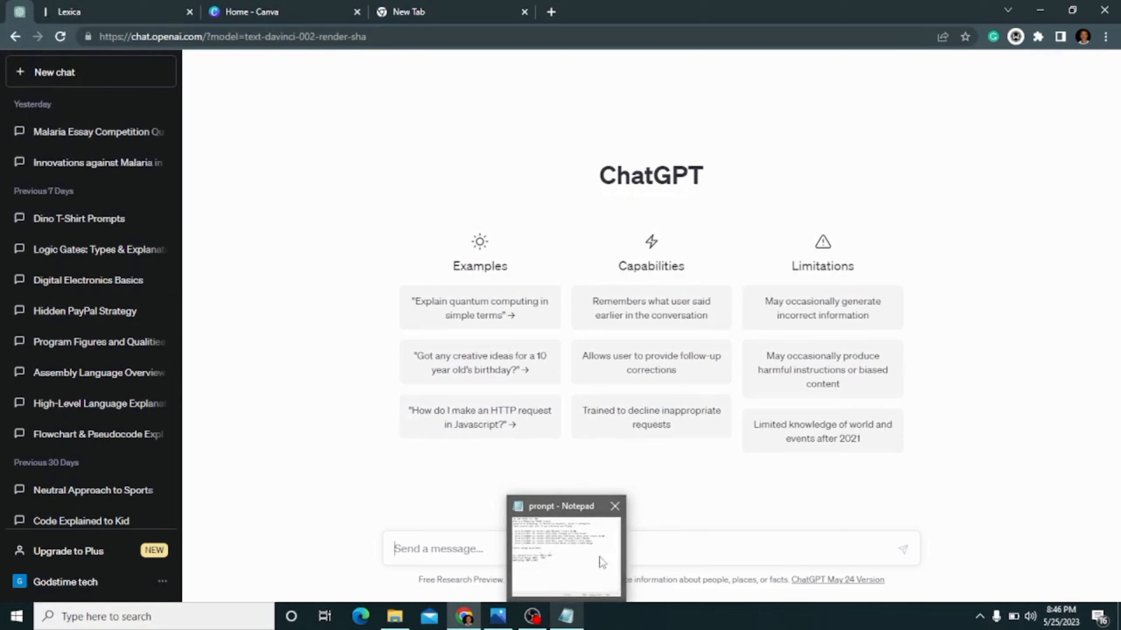
left_click(539, 624)
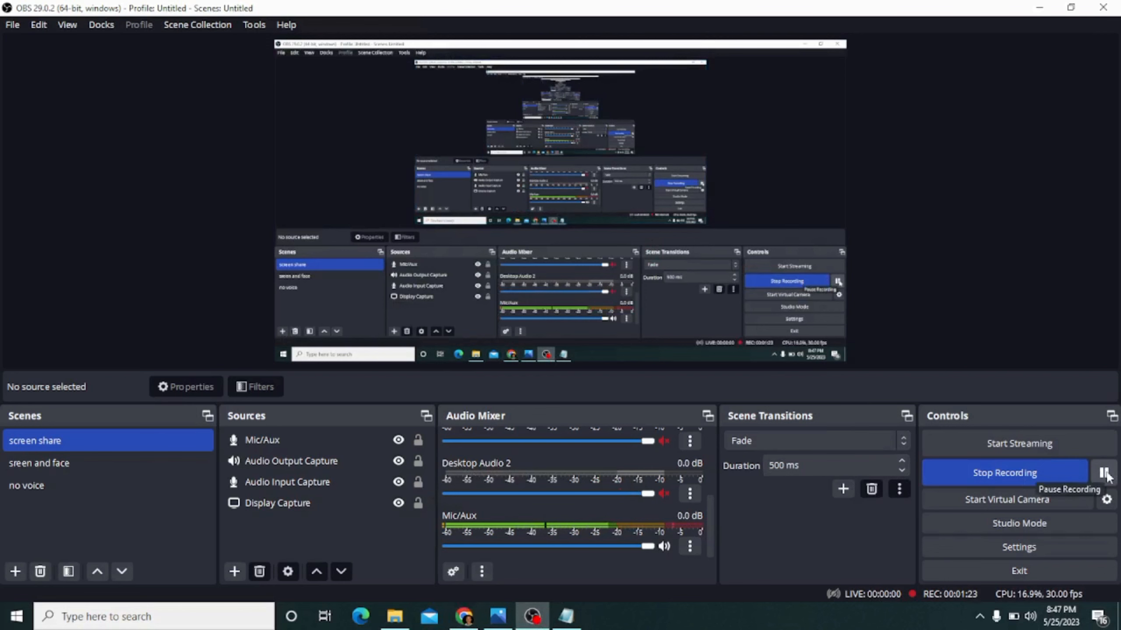
left_click(468, 619)
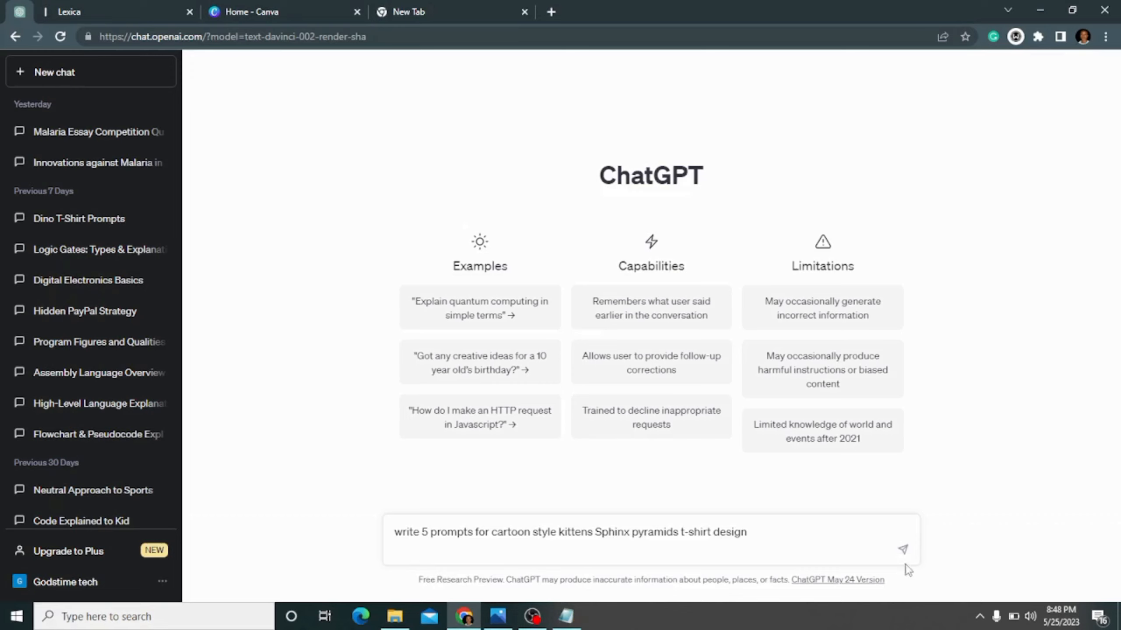
- Ask ChatGPT to "write 5 prompts for cartoon style kittens Sphinx pyramids t-shirt design"
left_click(903, 550)
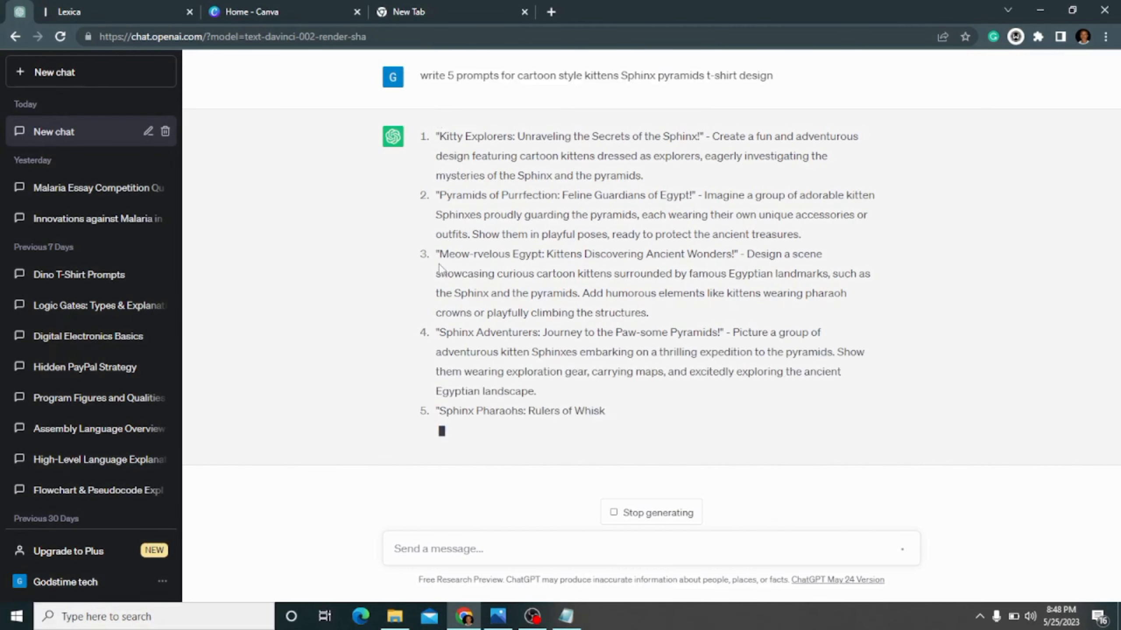
- Copy the full text of the third prompt, "Meow-rvelous Egypt: Kittens Discovering Ancient Wonders!", from the ChatGPT answer
left_click_drag(437, 254, 525, 257)
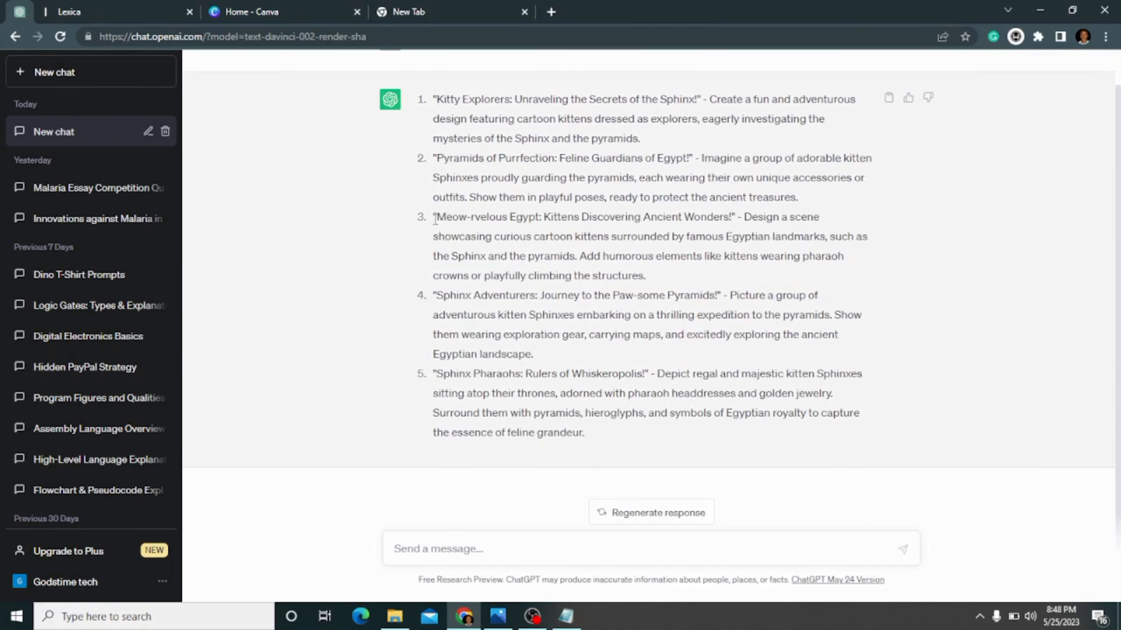
left_click_drag(435, 218, 648, 274)
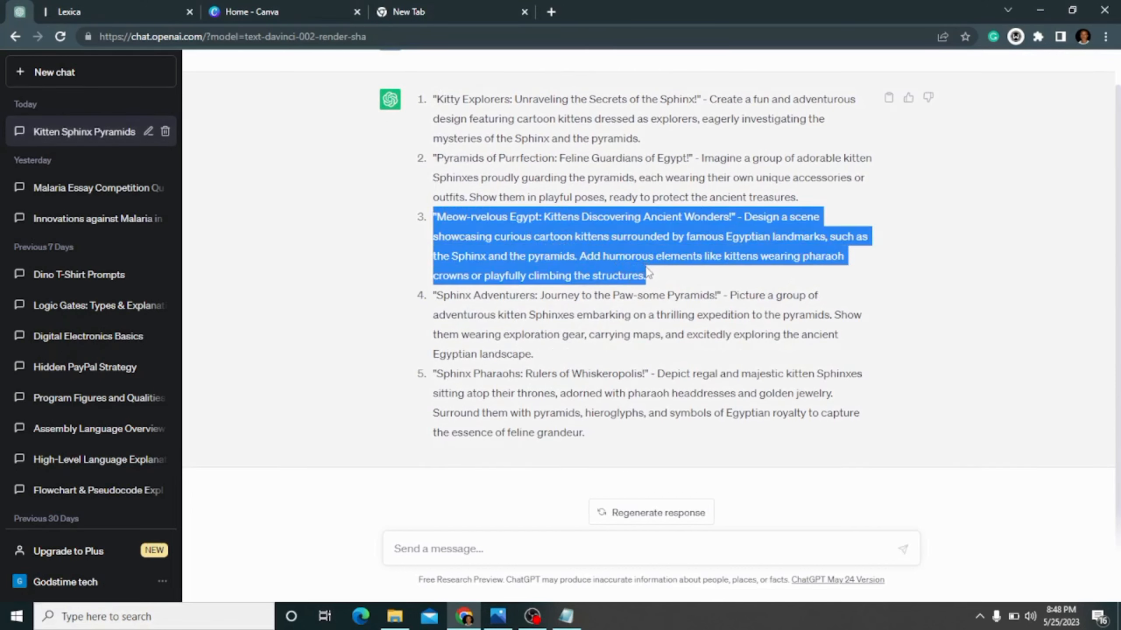
right_click(602, 237)
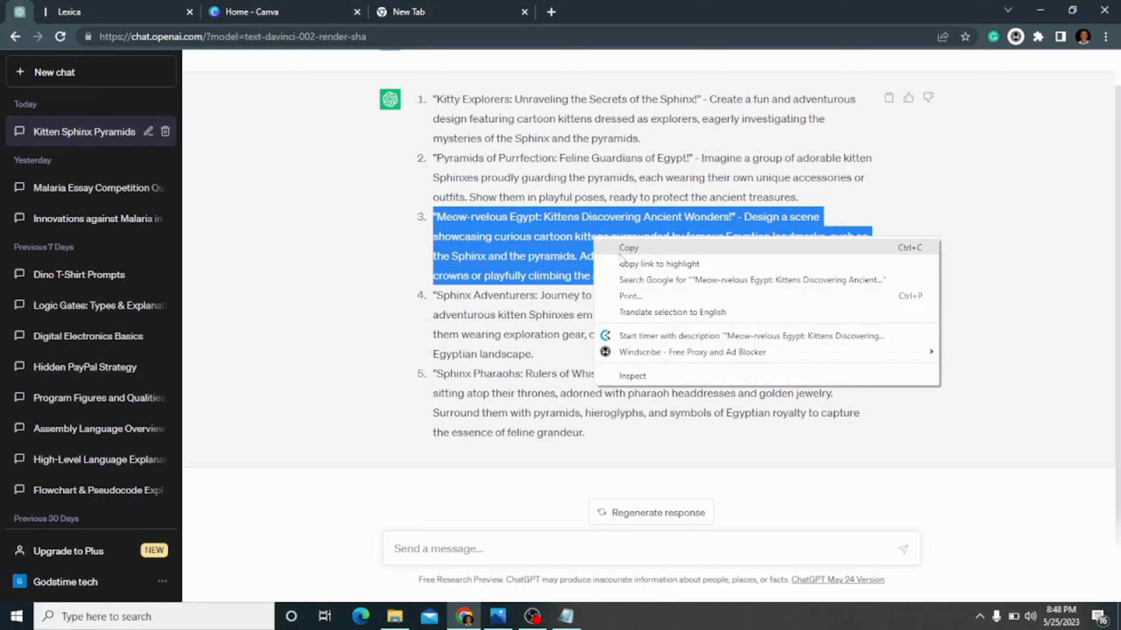
left_click(629, 246)
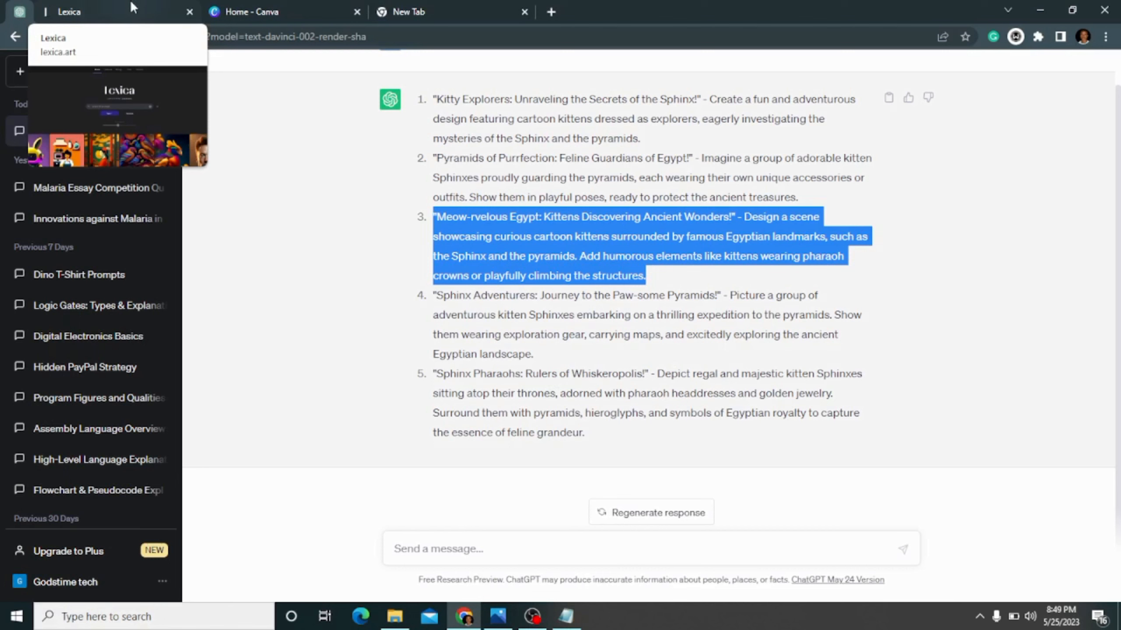
- Switch to Lexica, paste the copied prompt into the image search, and go to image generation
left_click(129, 6)
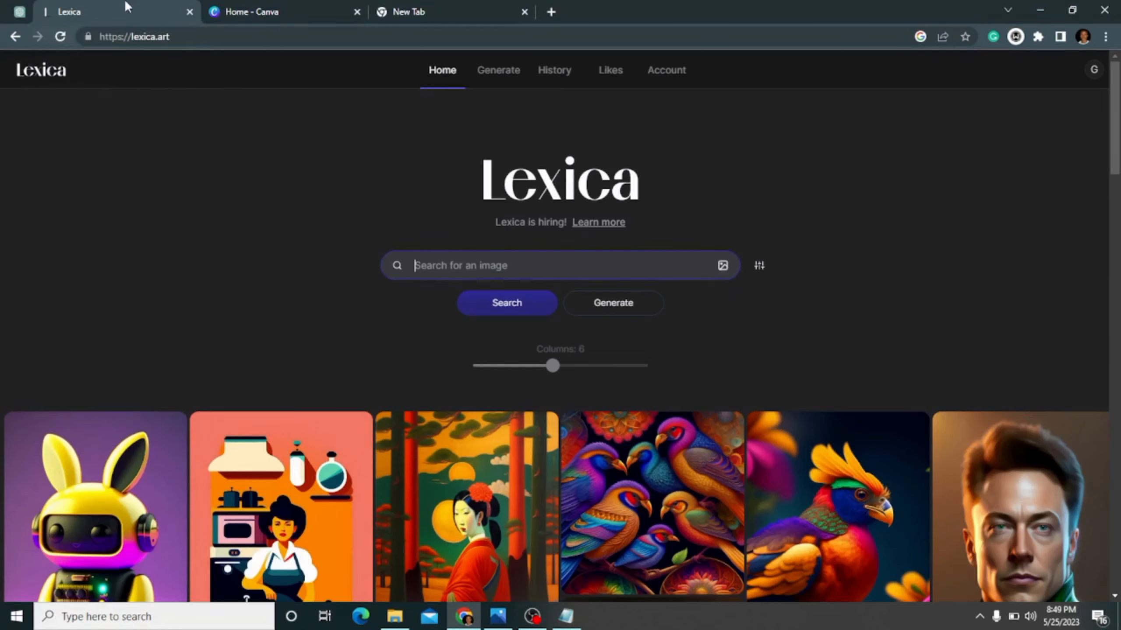
right_click(518, 267)
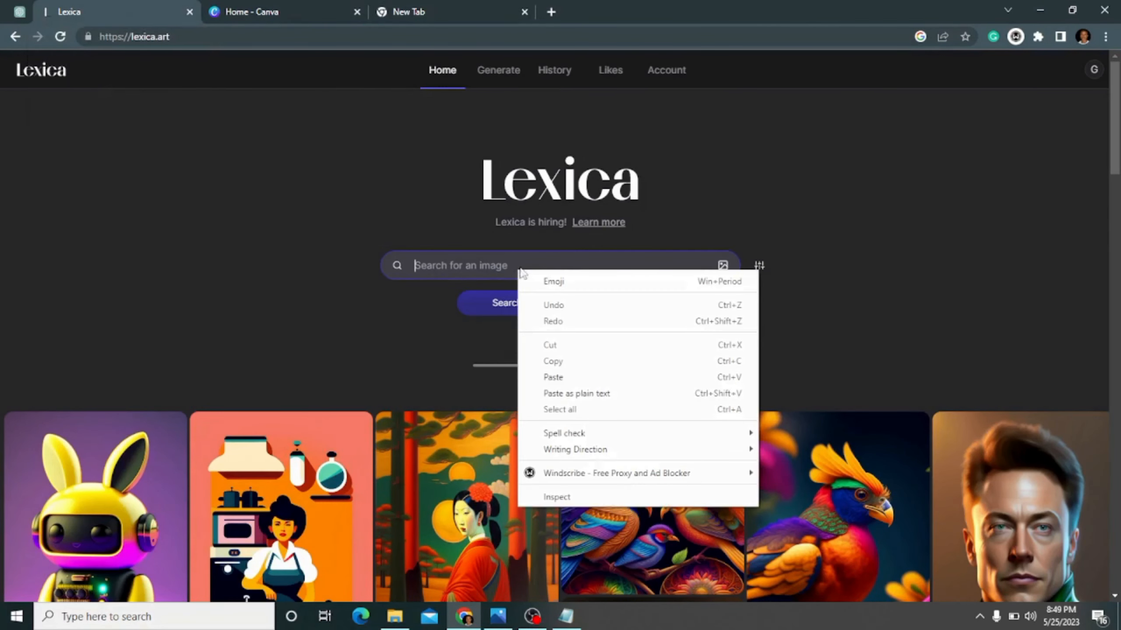
left_click(579, 371)
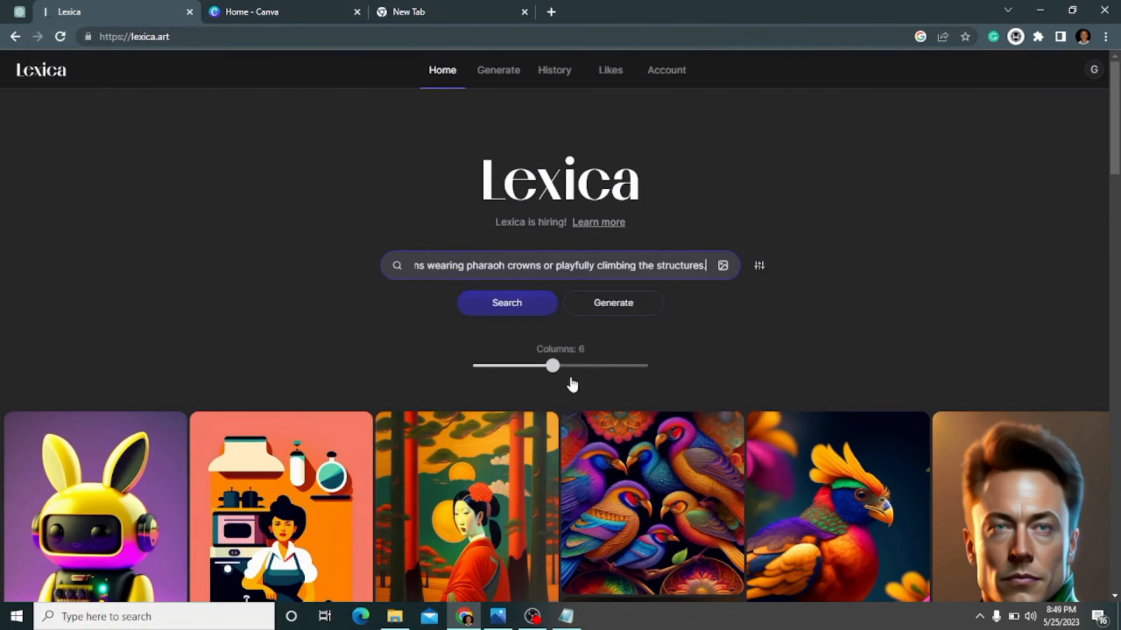
left_click(603, 309)
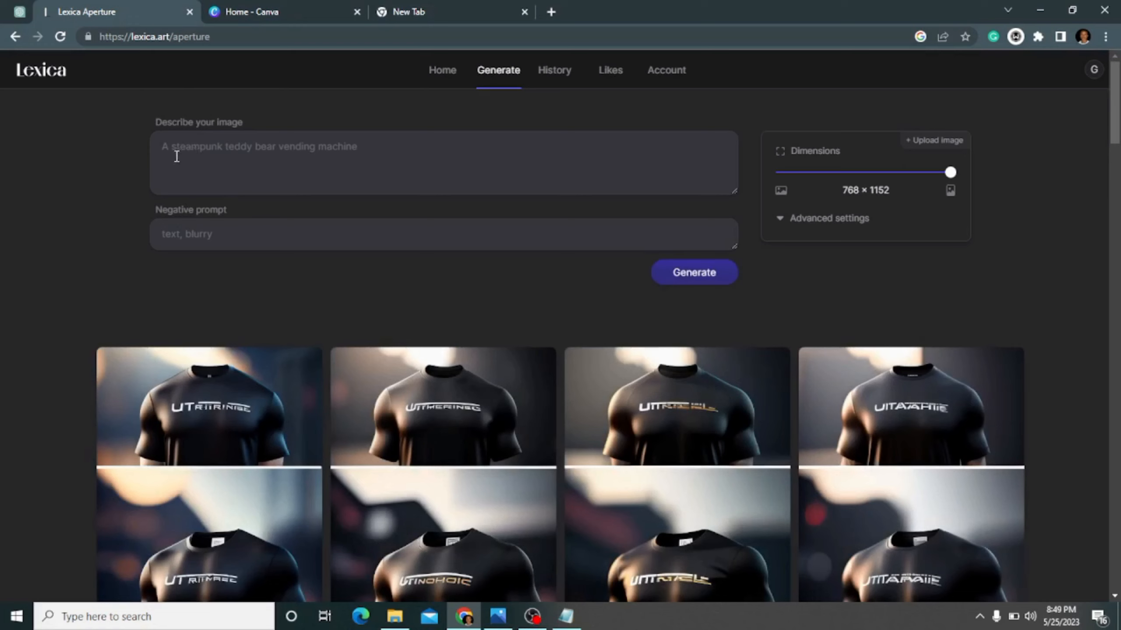
- Paste the "Meow-rvelous Egypt" prompt as the image description and generate images with an empty negative prompt
left_click(22, 11)
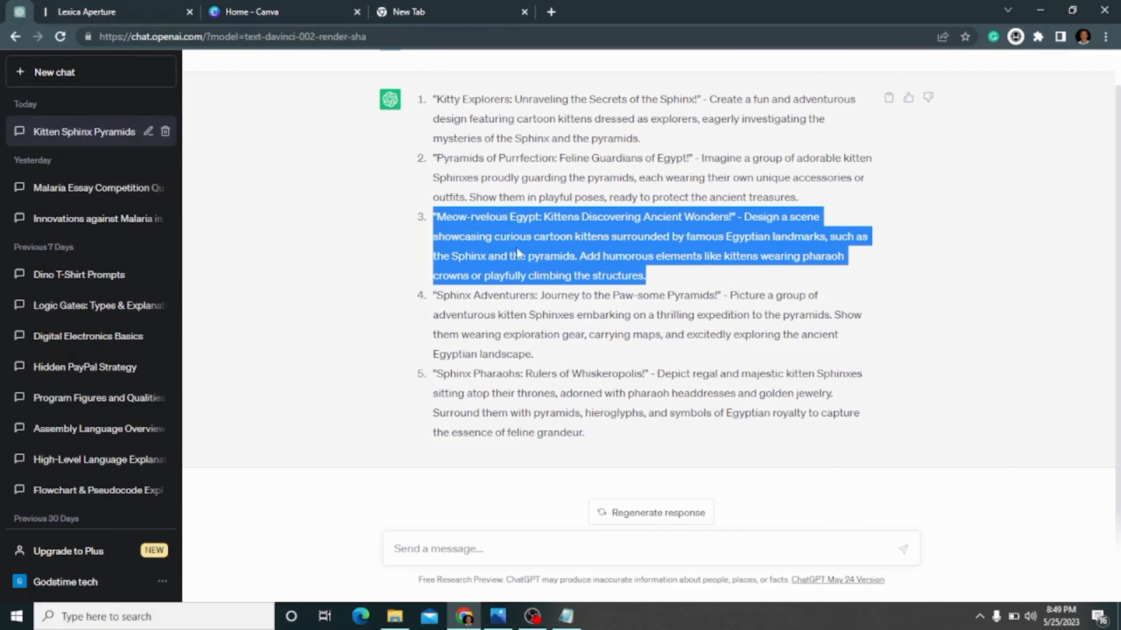
left_click(163, 8)
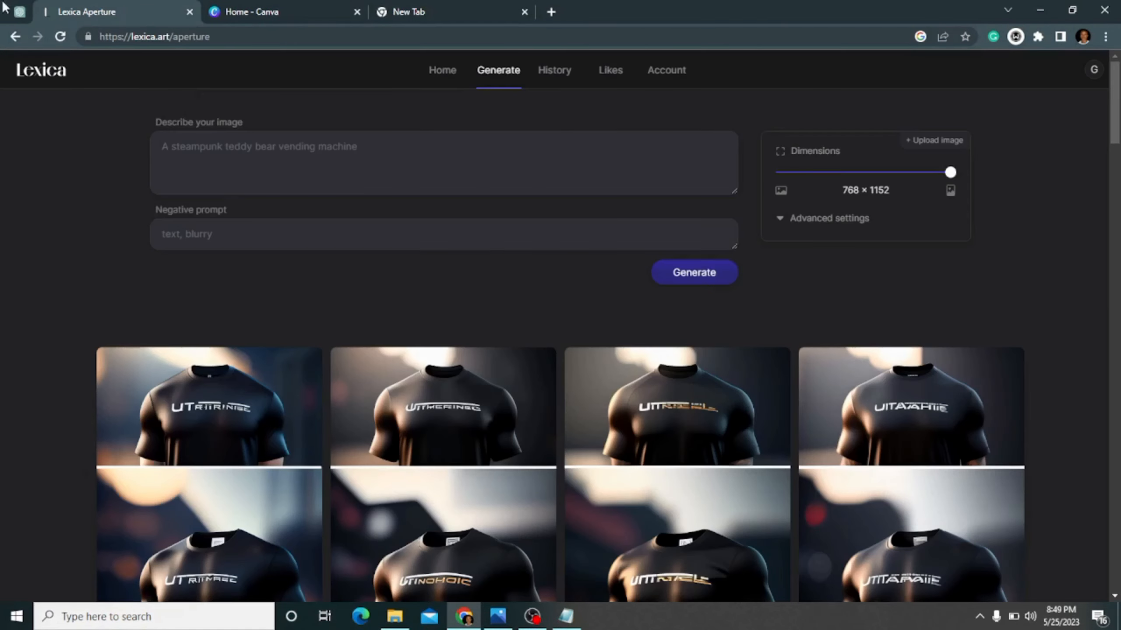
left_click(218, 150)
right_click(218, 151)
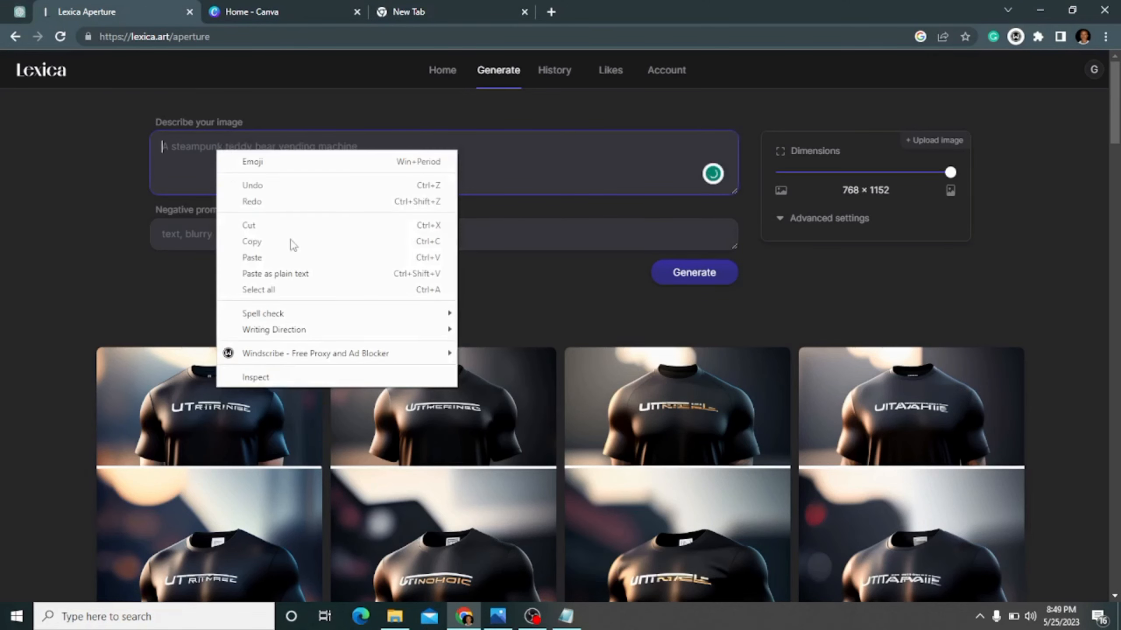
left_click(269, 258)
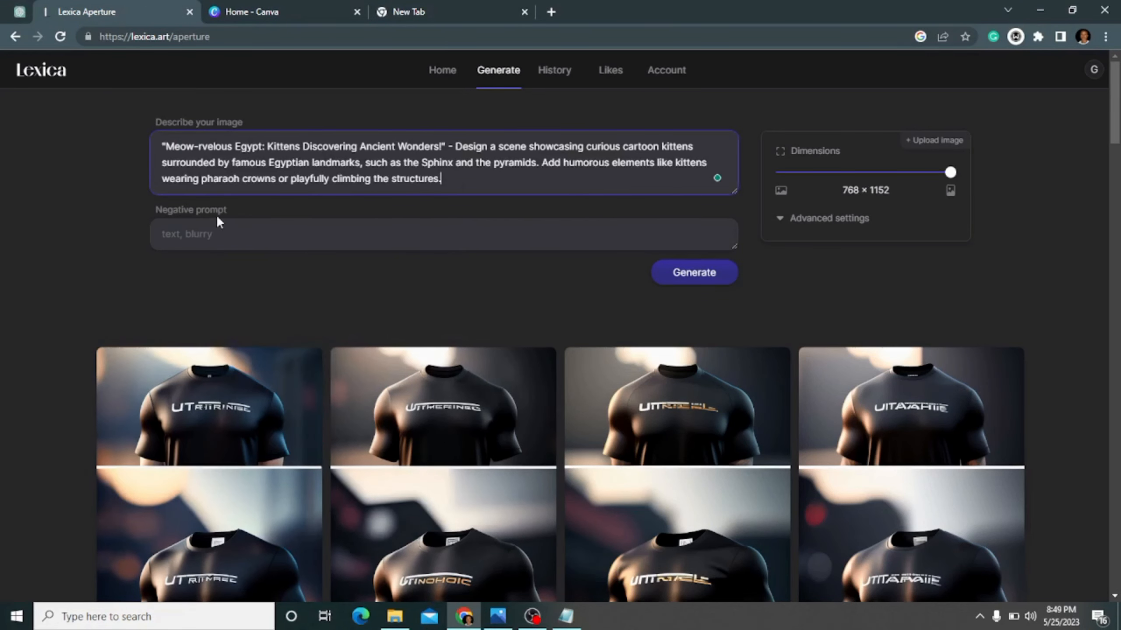
left_click(246, 237)
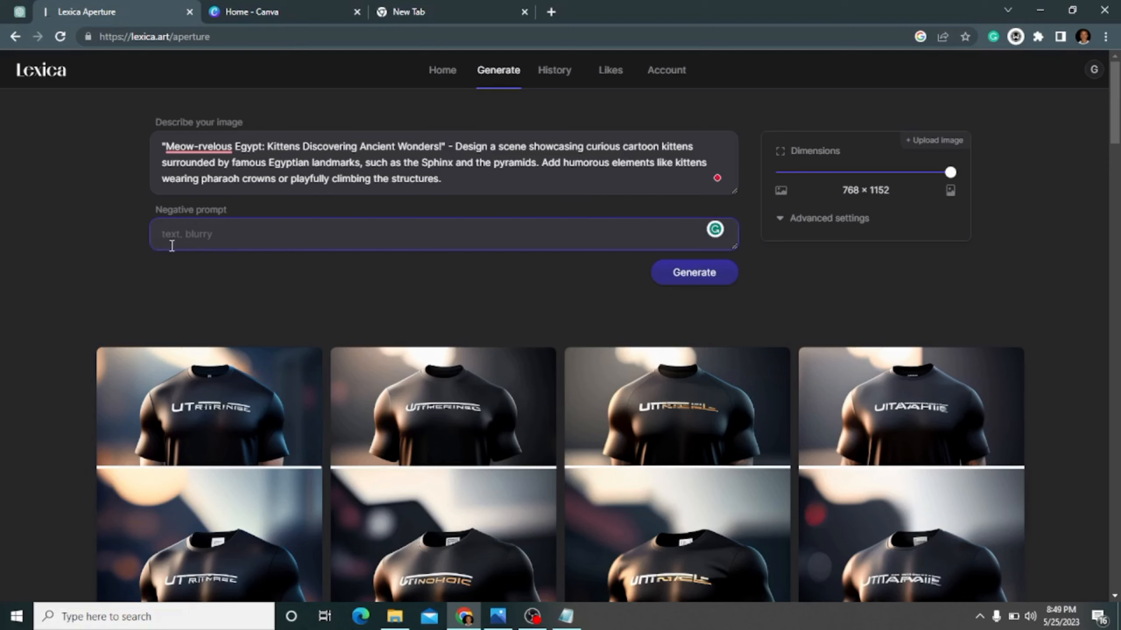
left_click(695, 281)
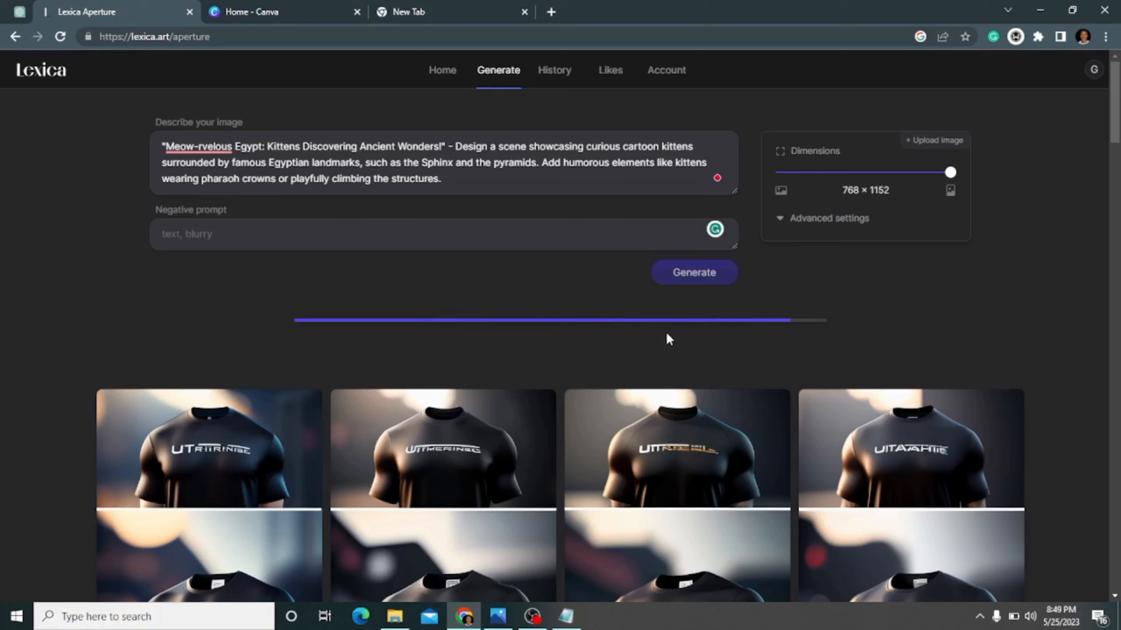
- Set the image dimensions to 896 × 1088 and look over the generated kitten images
left_click(867, 173)
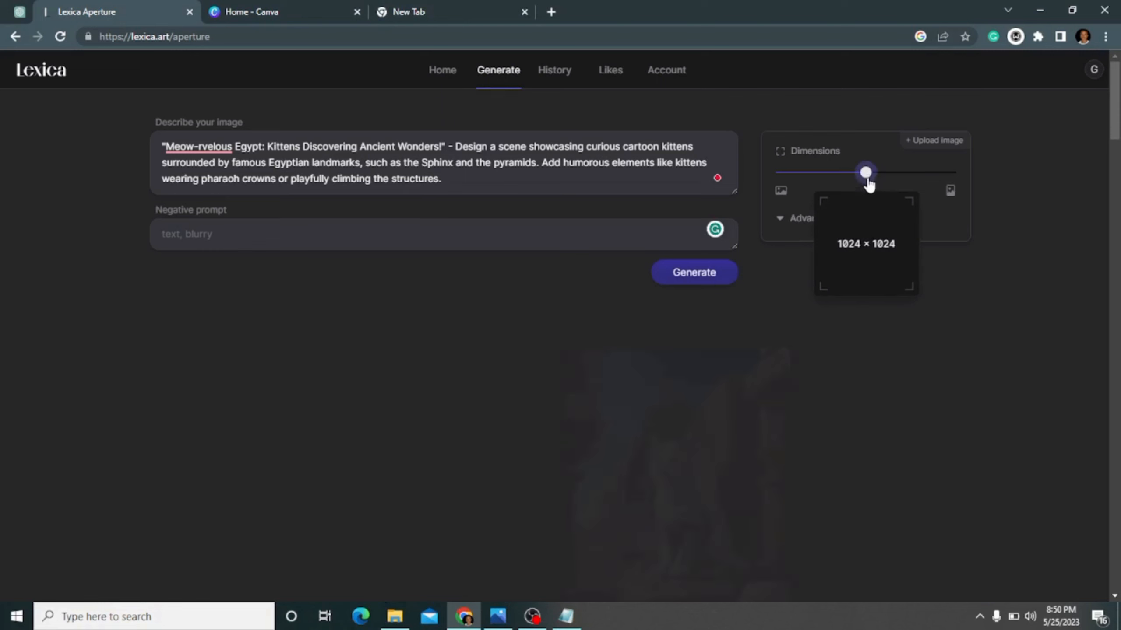
left_click(907, 173)
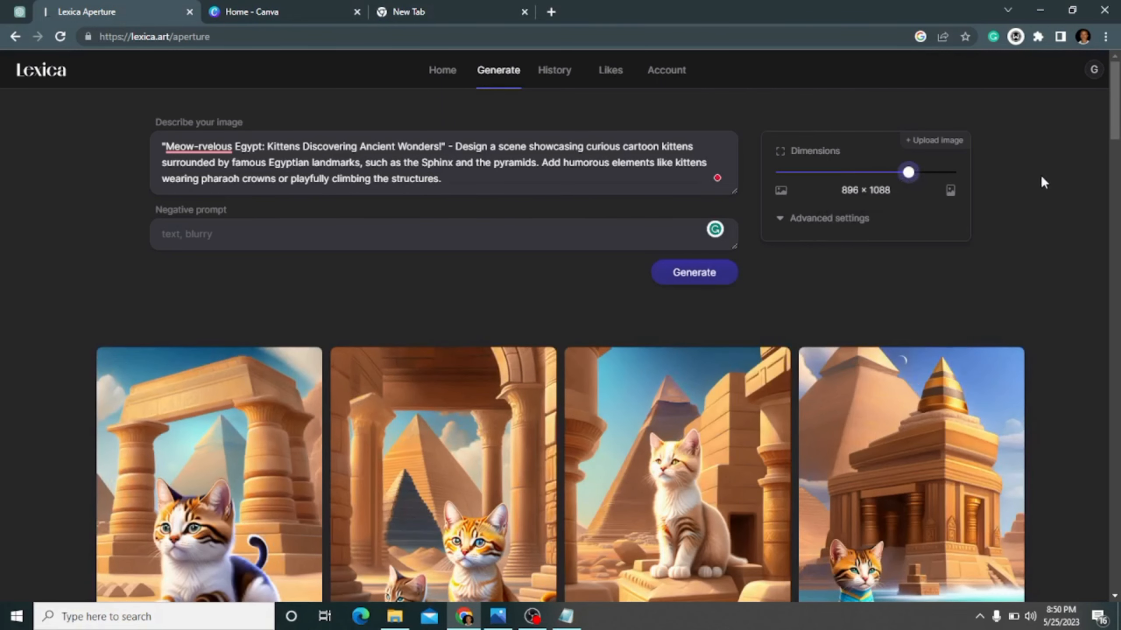
scroll(1109, 127, "down", 5)
scroll(1108, 127, "up", 3)
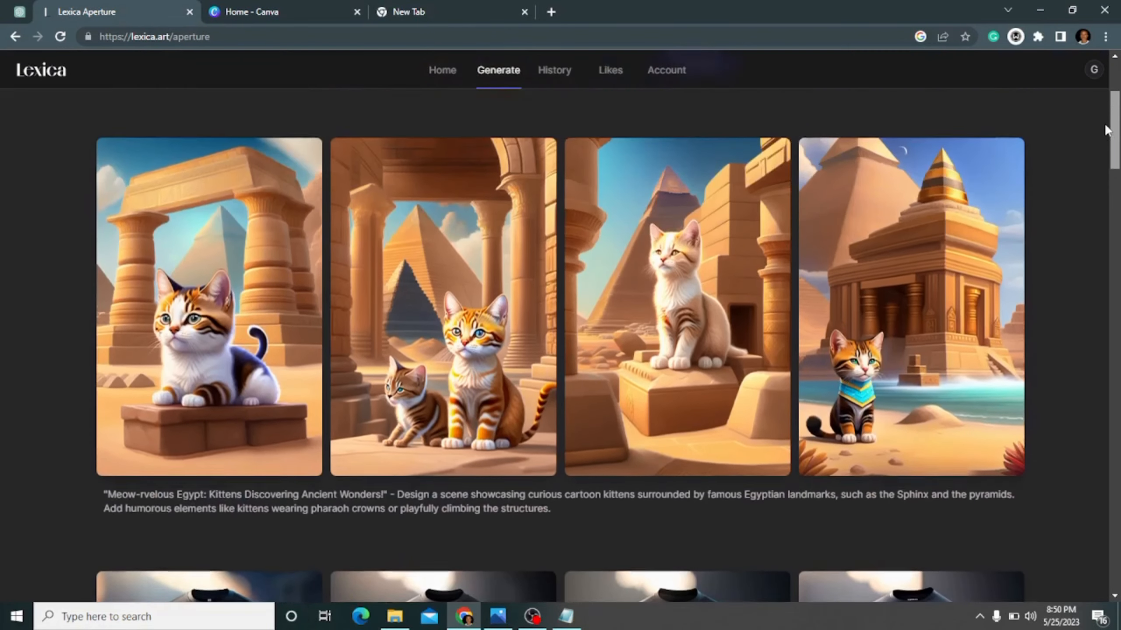
mouse_move(213, 316)
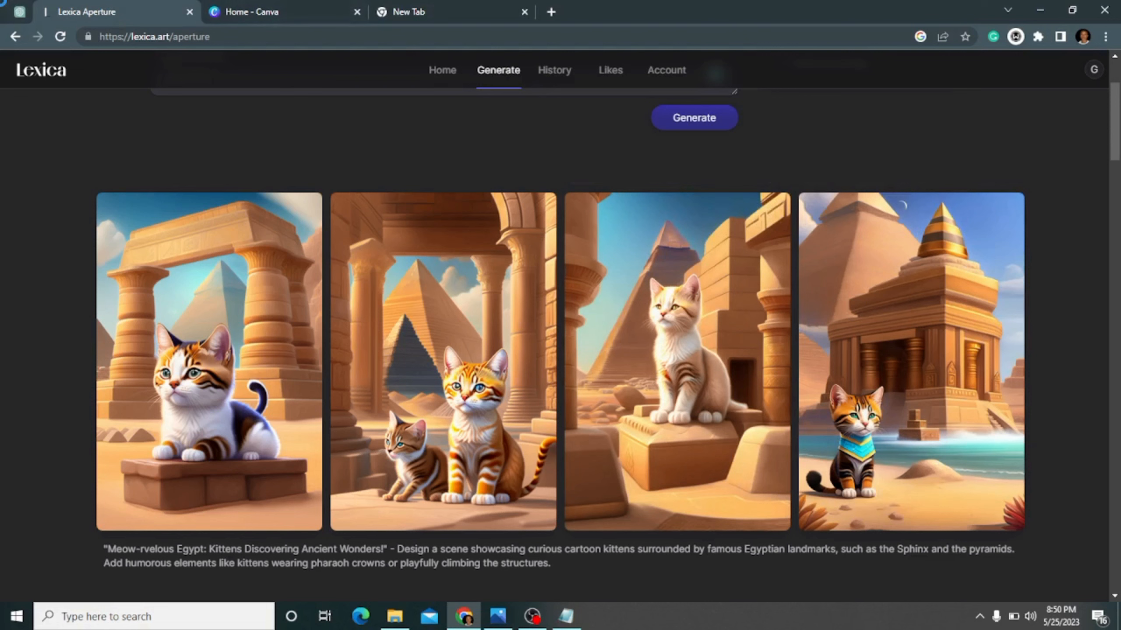
- Switch to ChatGPT and copy the full text of the fourth prompt, "Sphinx Adventurers: Journey to the Paw-some Pyramids!"
key("super+shift+s")
left_click(19, 11)
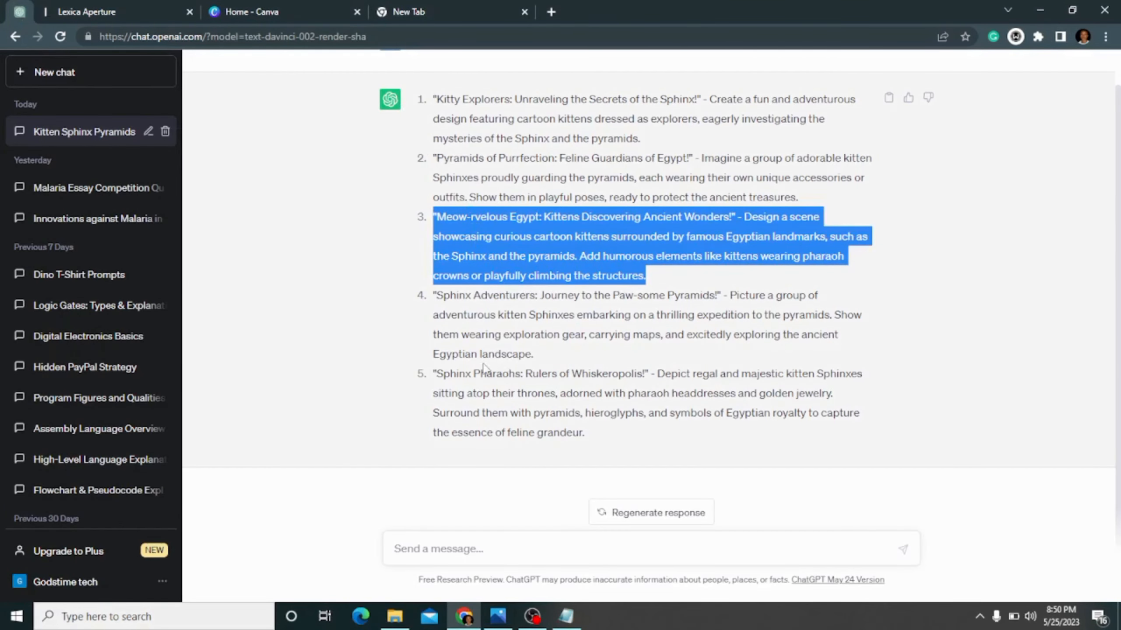
left_click(447, 308)
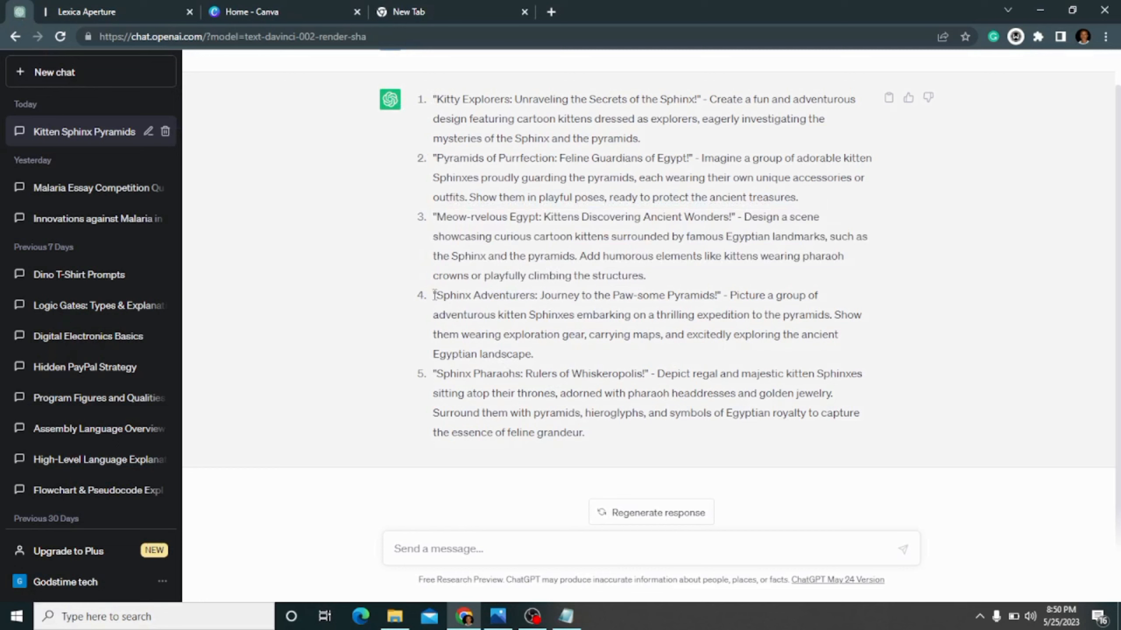
left_click_drag(435, 295, 540, 350)
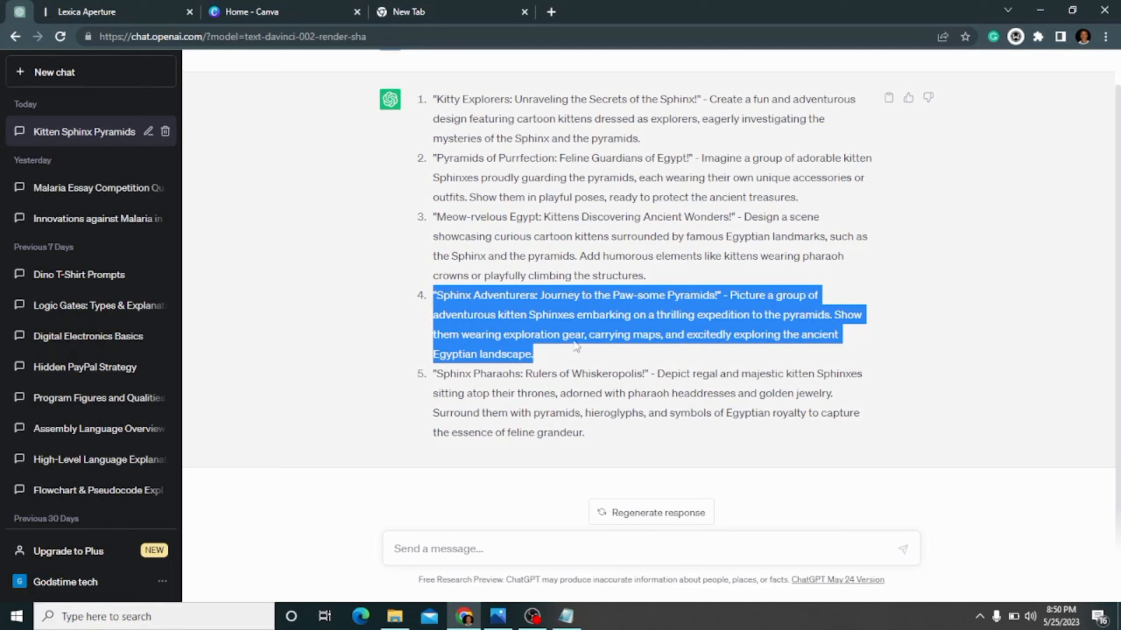
right_click(452, 301)
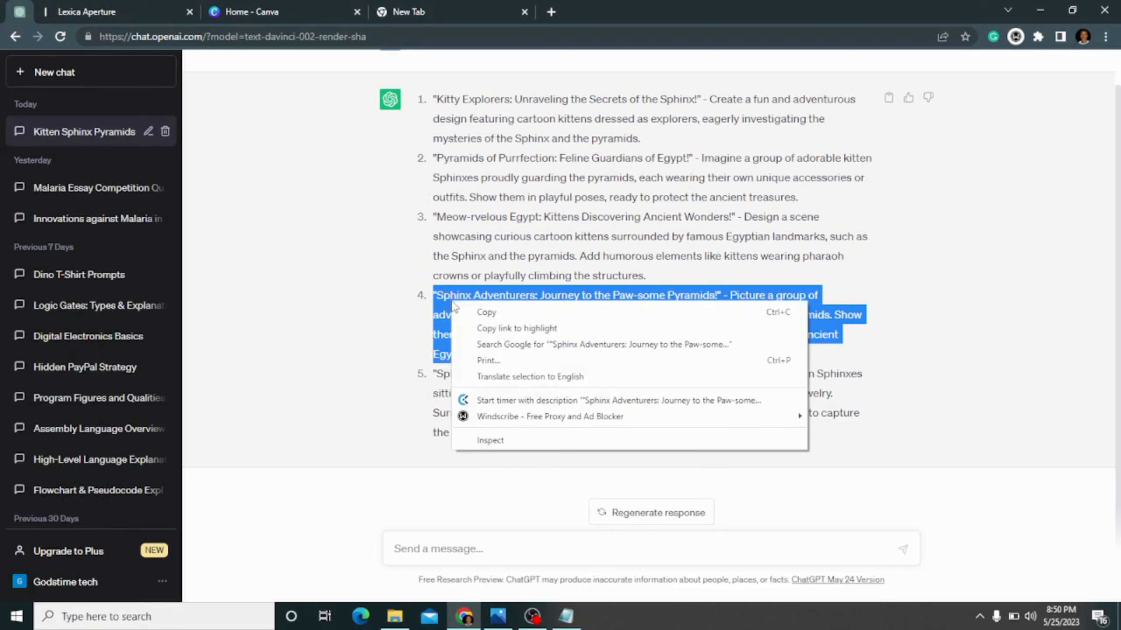
left_click(476, 310)
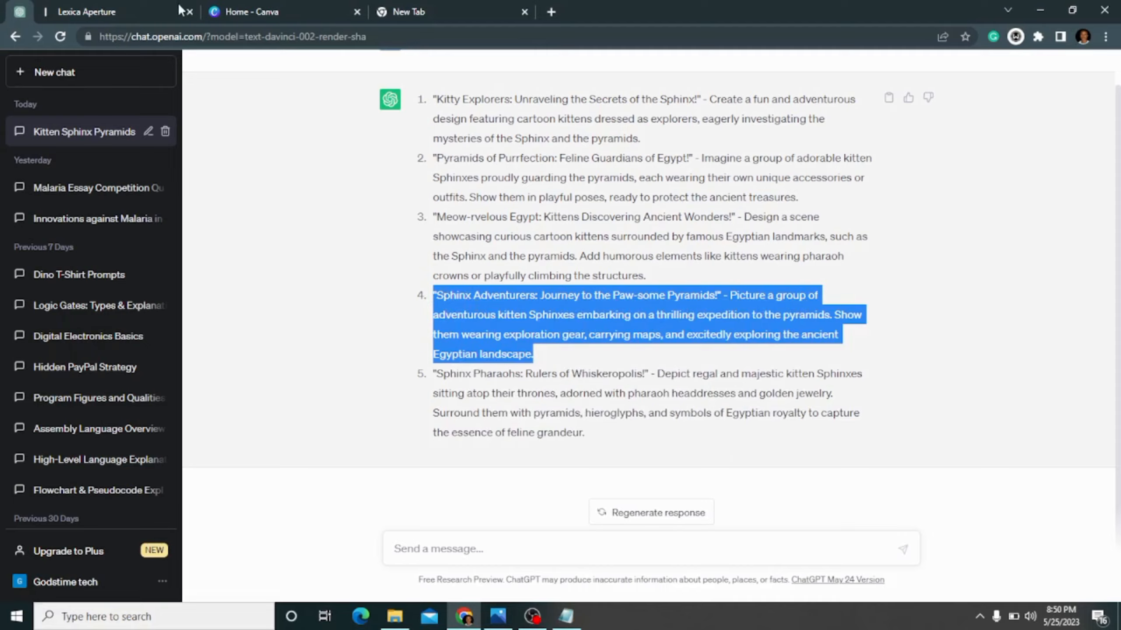
- Return to Lexica's image generation and replace the image description with the copied "Sphinx Adventurers" prompt
left_click(79, 11)
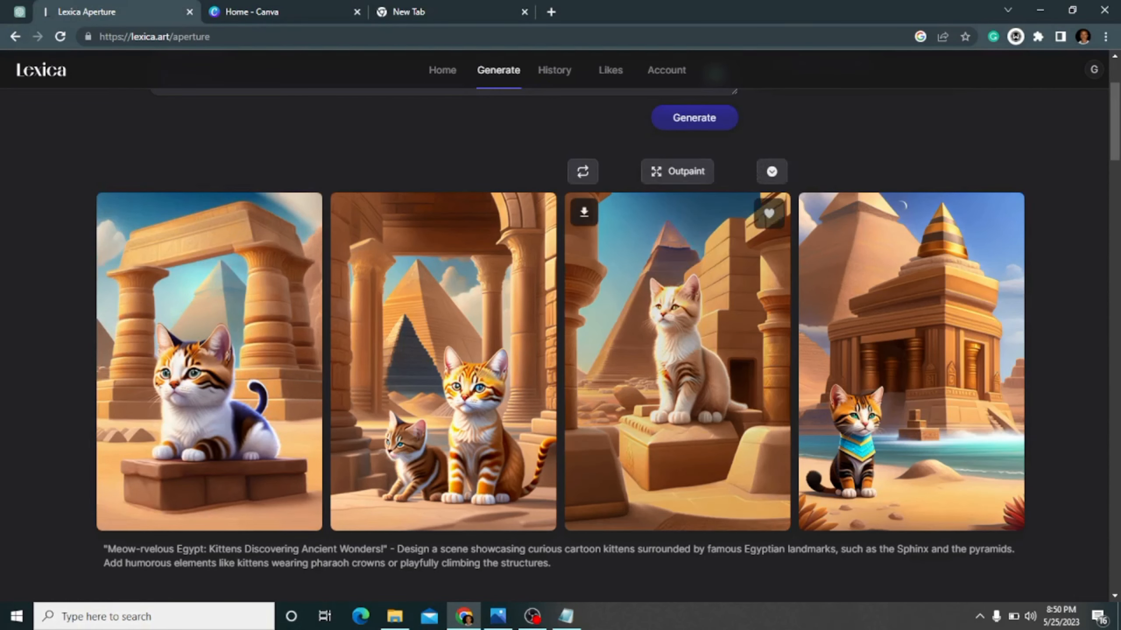
scroll(1115, 123, "up", 3)
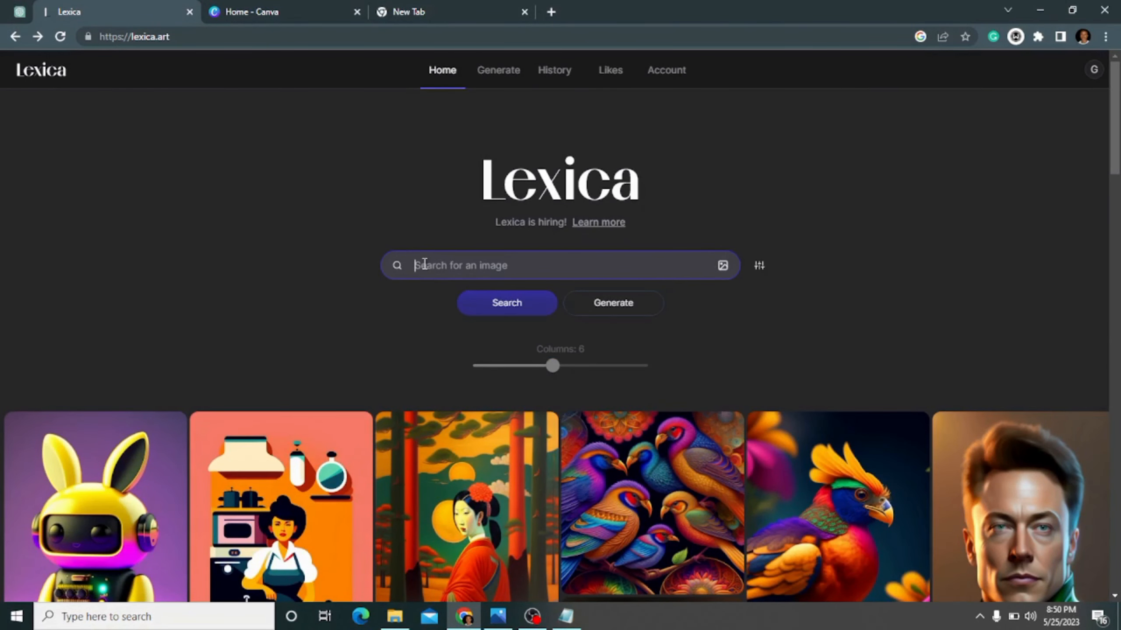
left_click(611, 304)
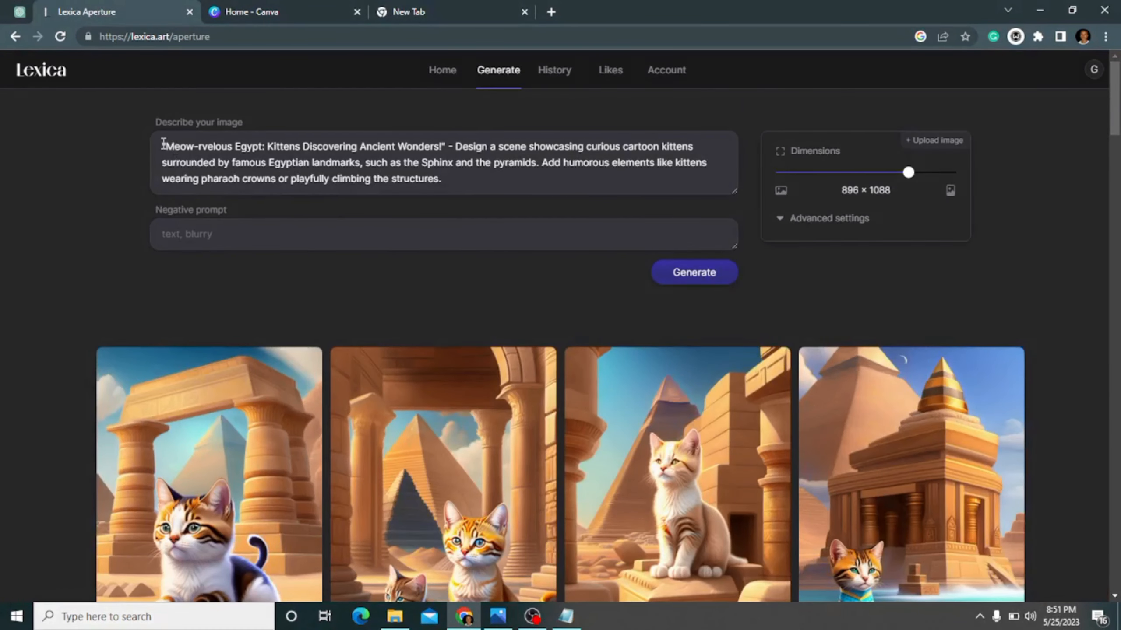
left_click_drag(163, 143, 488, 171)
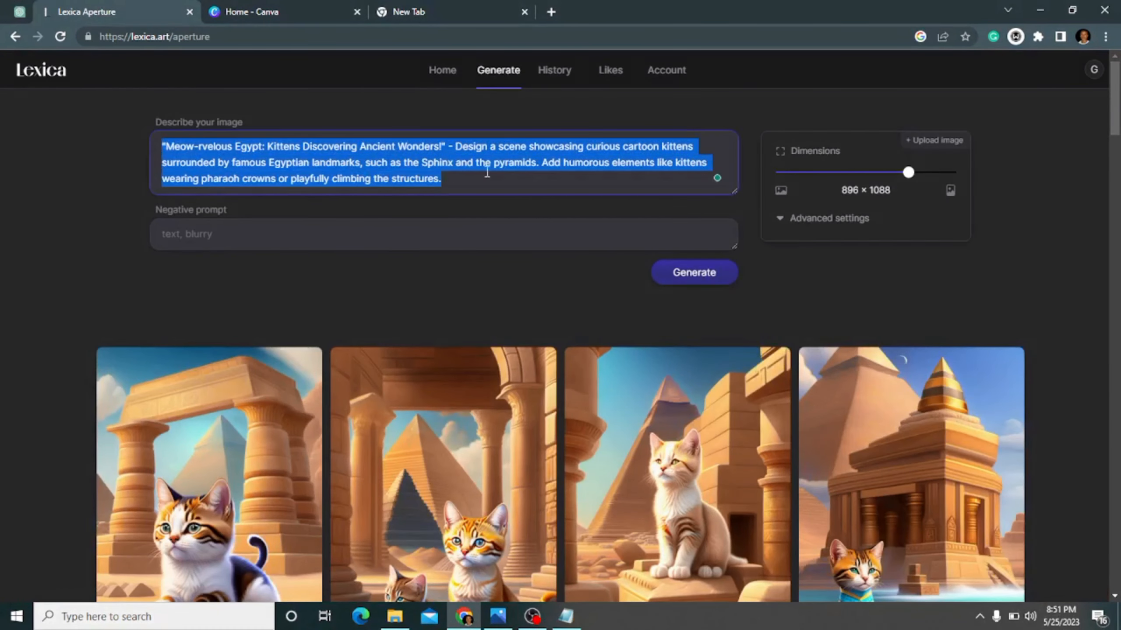
right_click(213, 154)
left_click(216, 207)
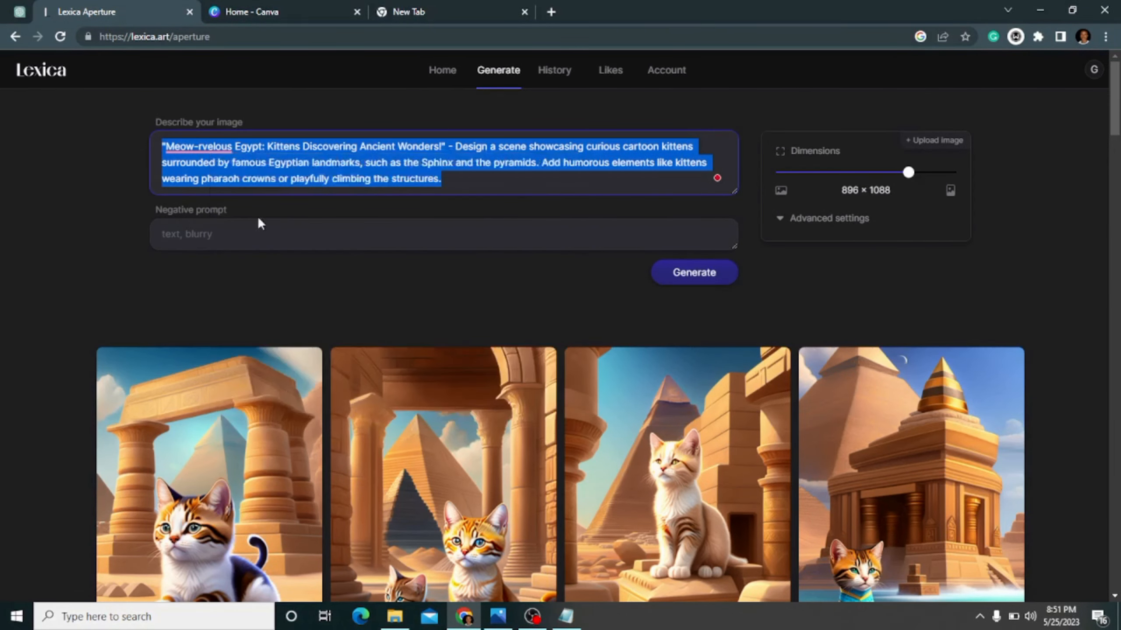
key("ctrl+v")
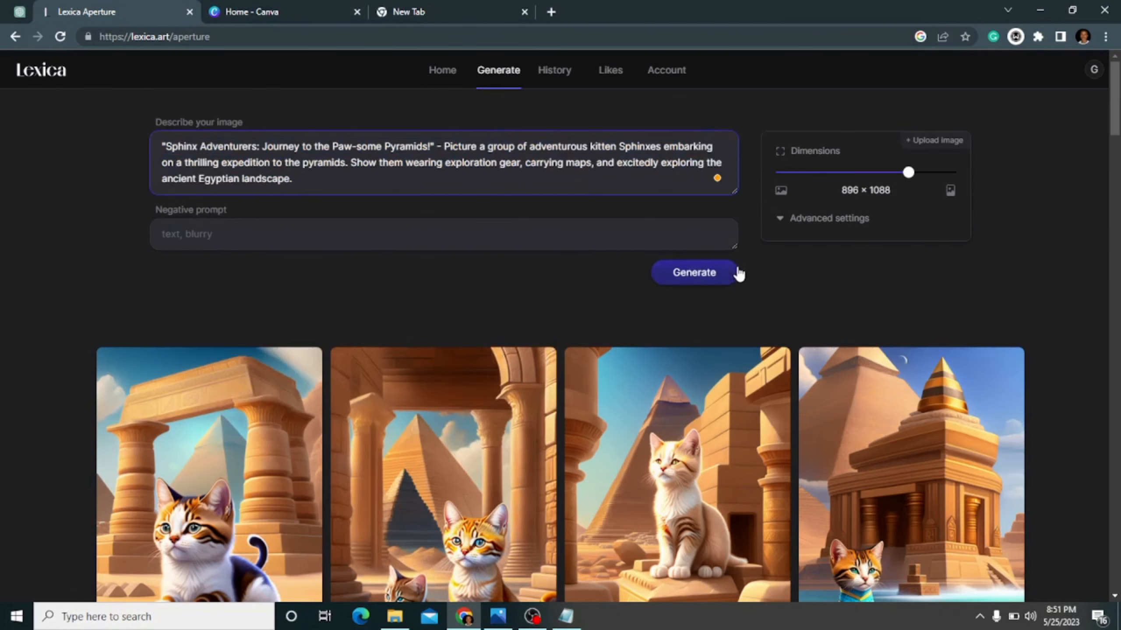
- Generate images from the "Sphinx Adventurers" prompt at 896 × 1088 and look over the results
left_click(705, 272)
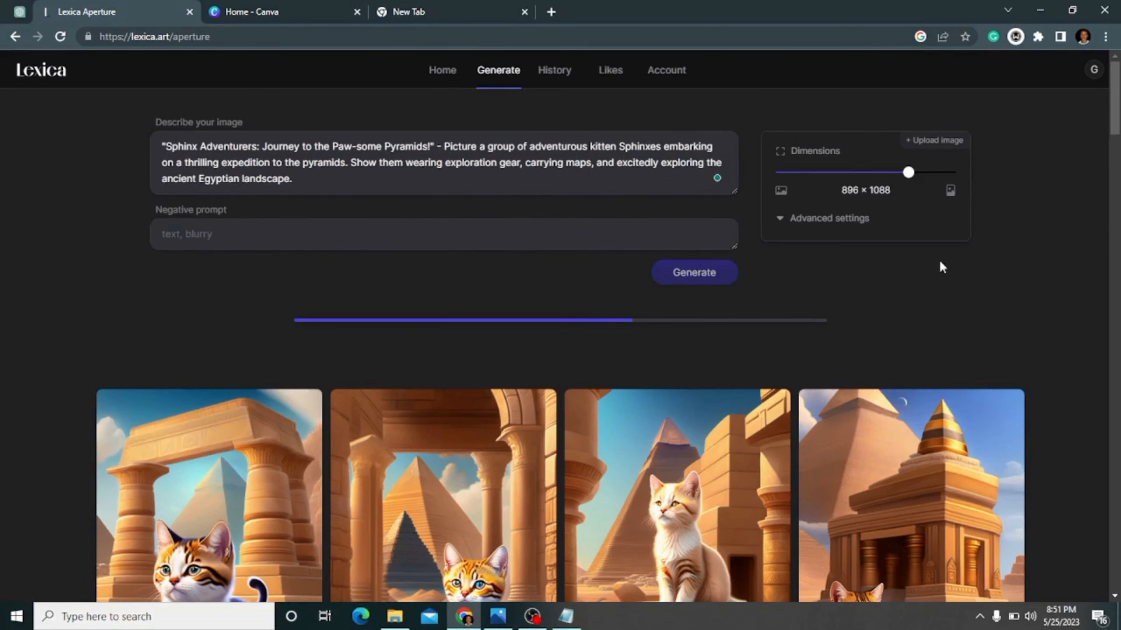
left_click_drag(1116, 102, 1117, 111)
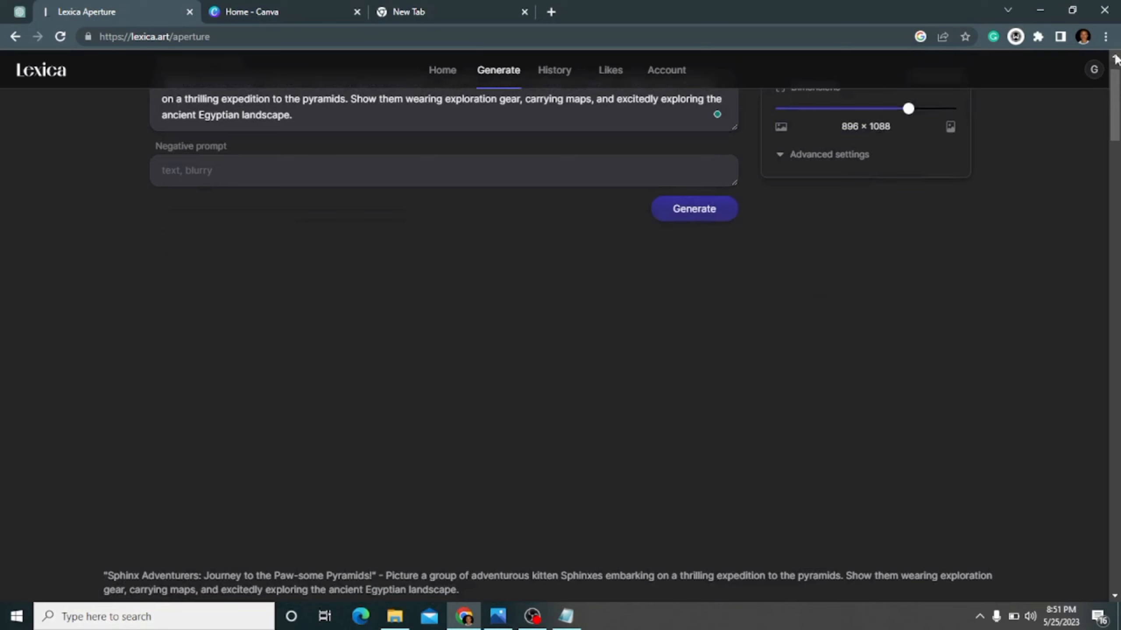
mouse_move(1117, 98)
left_mouse_down()
mouse_move(1118, 143)
mouse_move(1119, 103)
left_mouse_up()
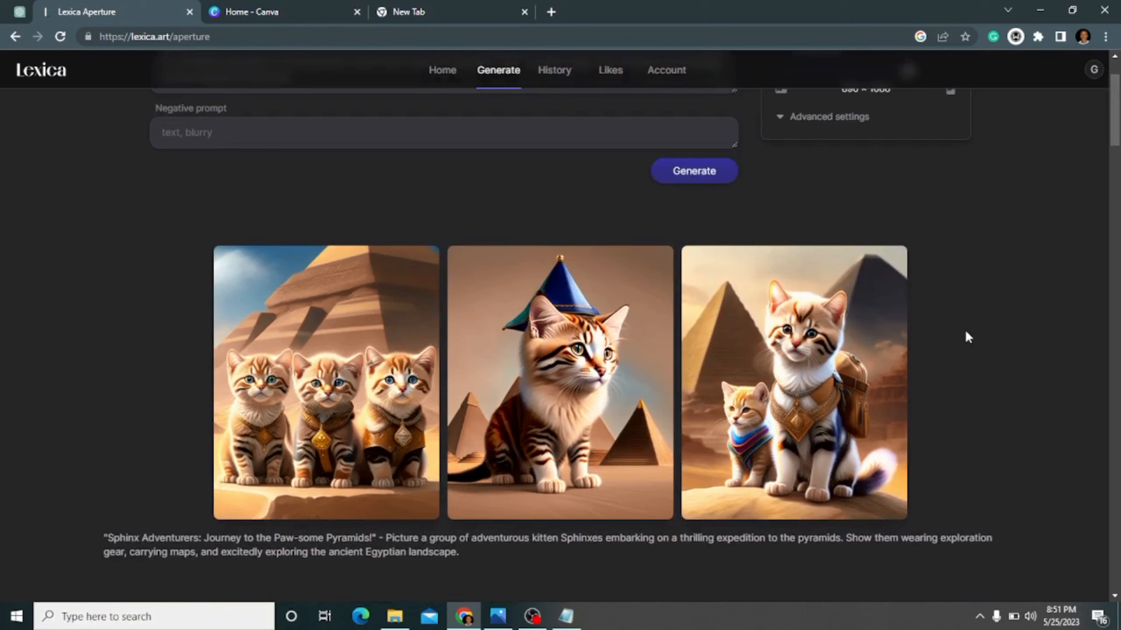
- Switch to ChatGPT and copy the full text of the first prompt, "Kitty Explorers: Unraveling the Secrets of the Sphinx!"
left_click(18, 12)
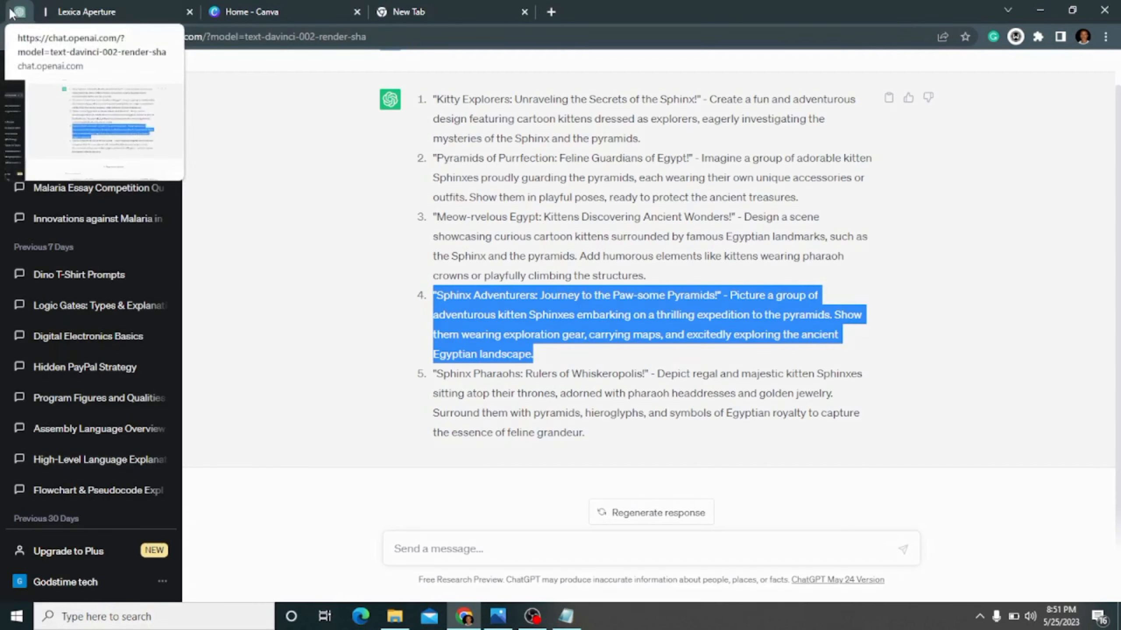
left_click(459, 199)
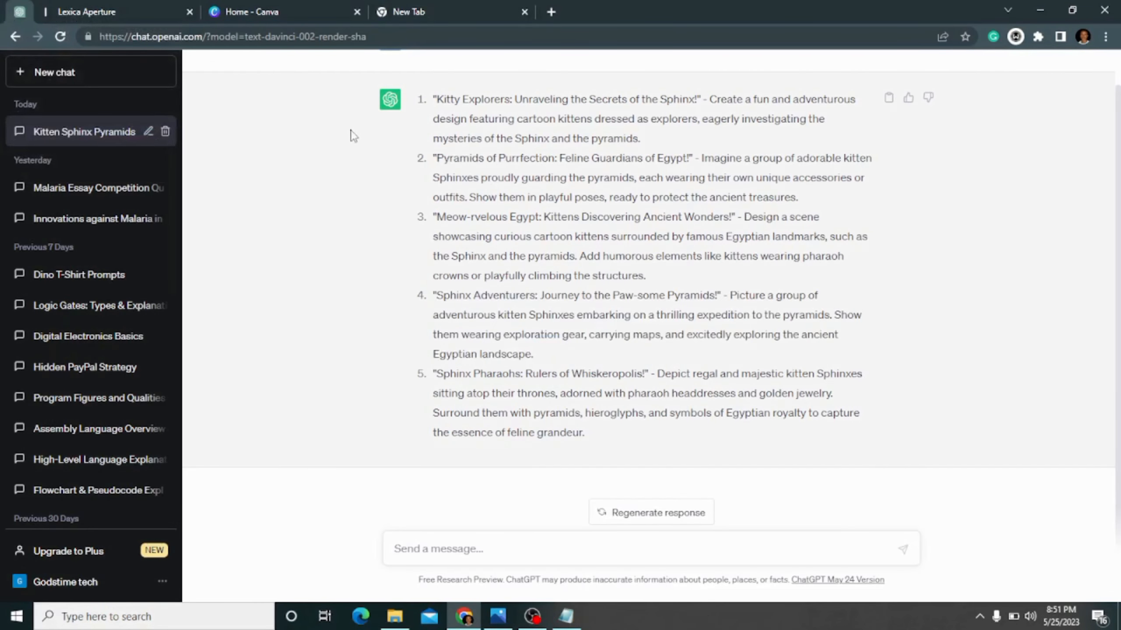
left_click_drag(432, 102, 653, 141)
left_click_drag(576, 132, 574, 131)
right_click(575, 132)
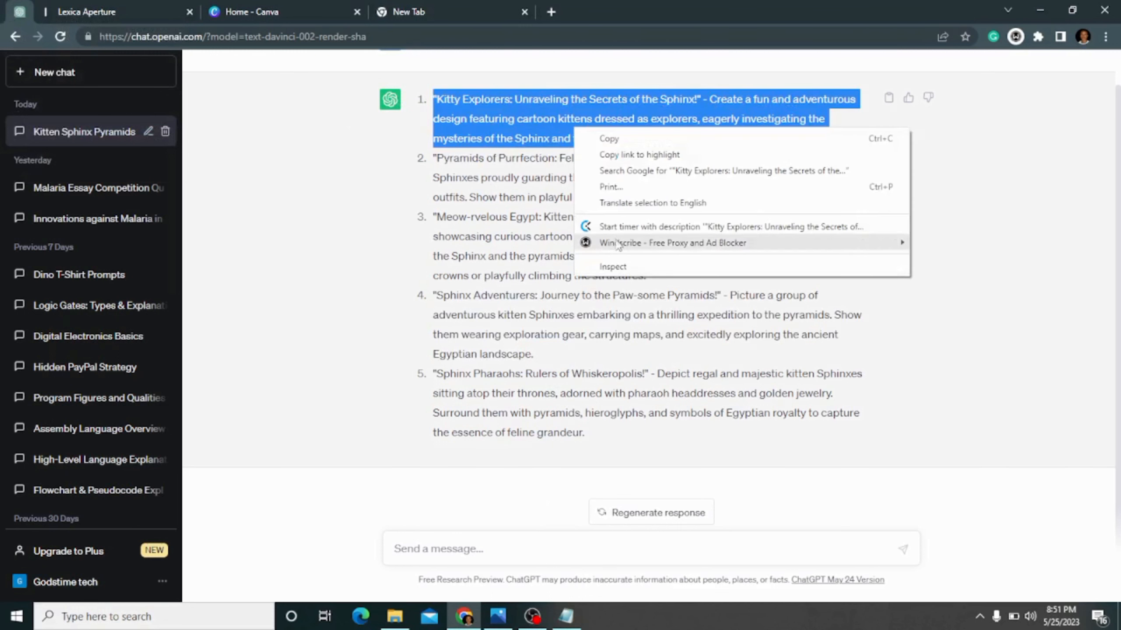
left_click(591, 139)
- Return to Lexica, replace the image description with the copied "Kitty Explorers" prompt and generate images with an empty negative prompt
left_click(233, 6)
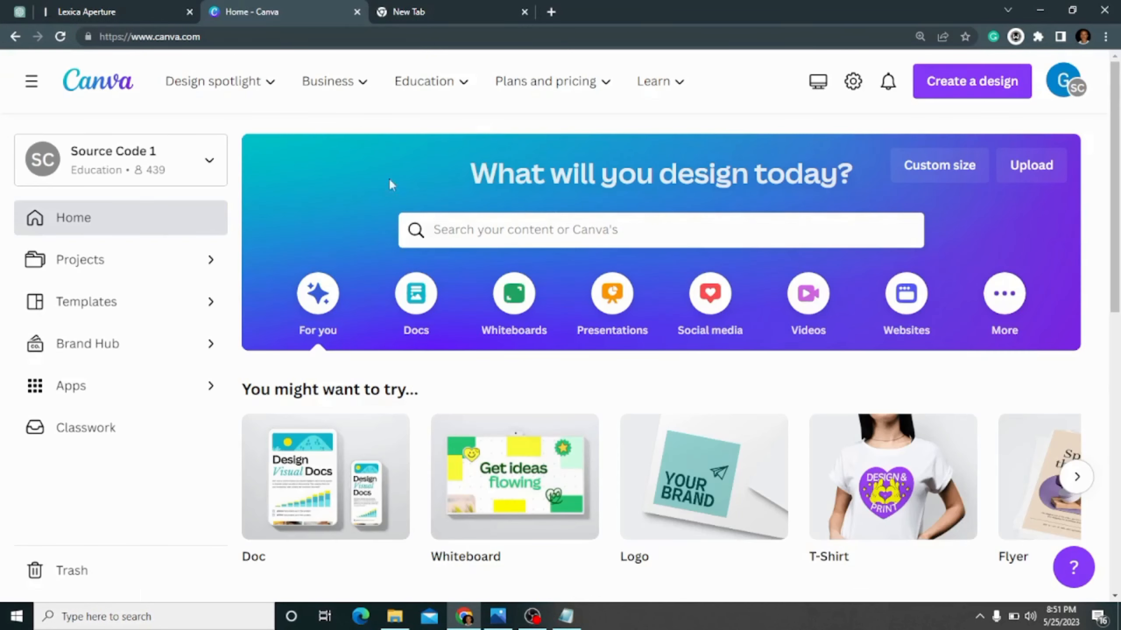
left_click(437, 11)
left_click(21, 10)
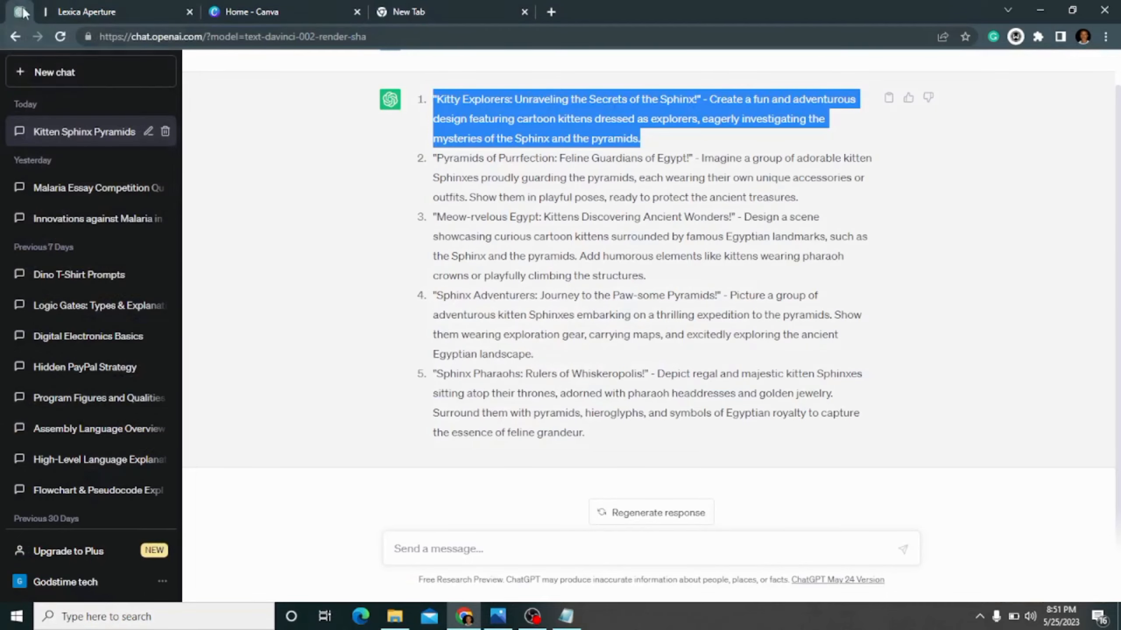
left_click(77, 6)
right_click(274, 135)
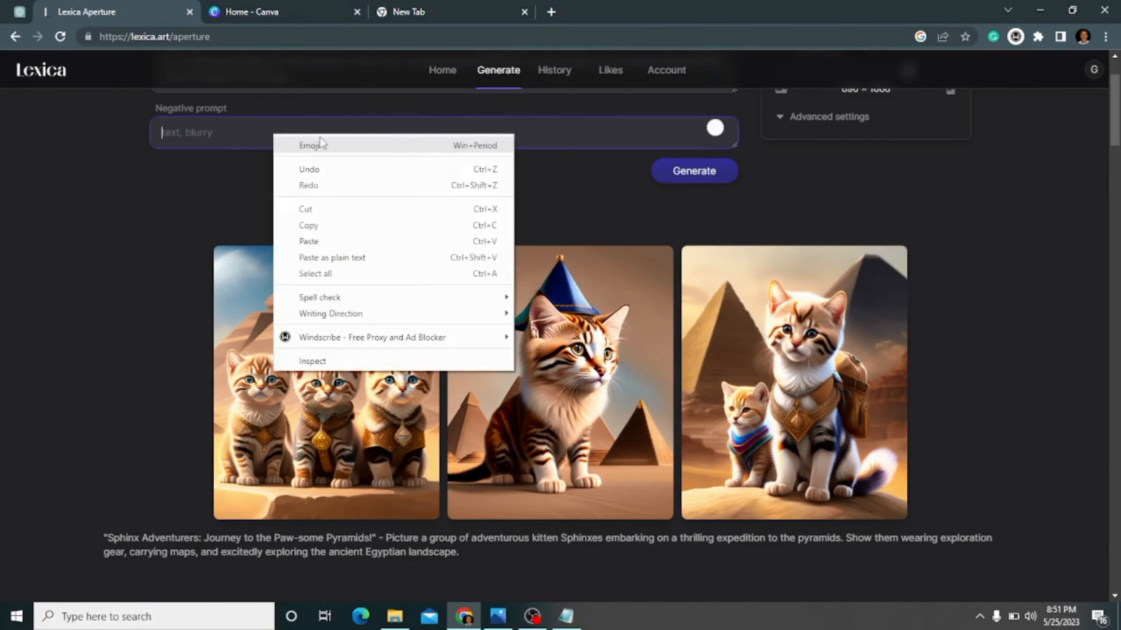
left_click(1111, 227)
scroll(1095, 219, "up", 12)
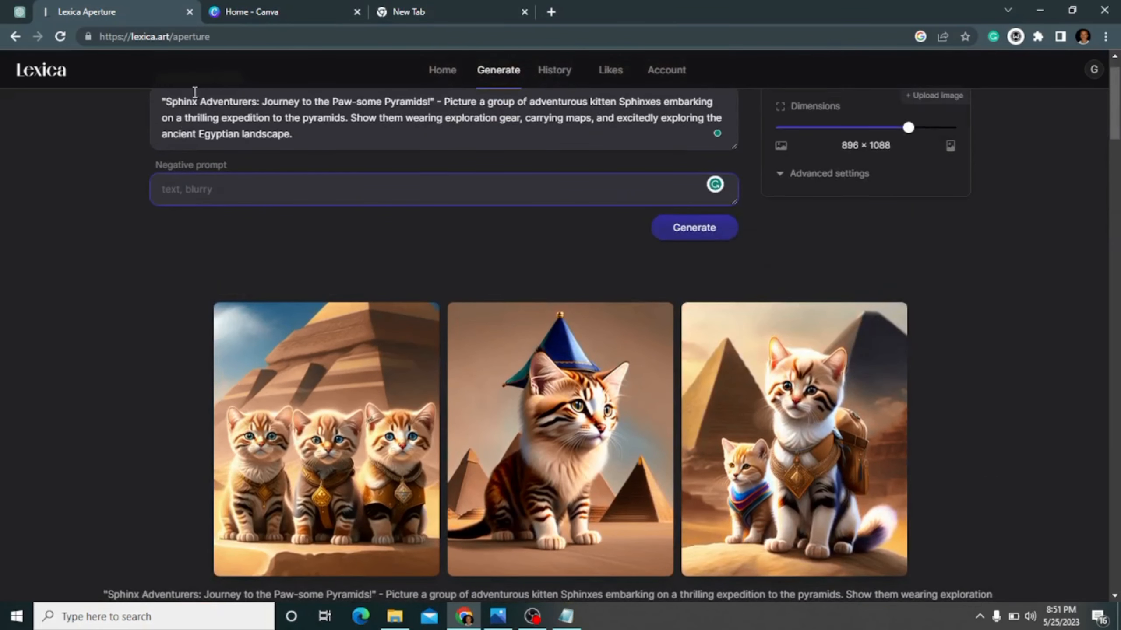
left_click_drag(160, 98, 354, 128)
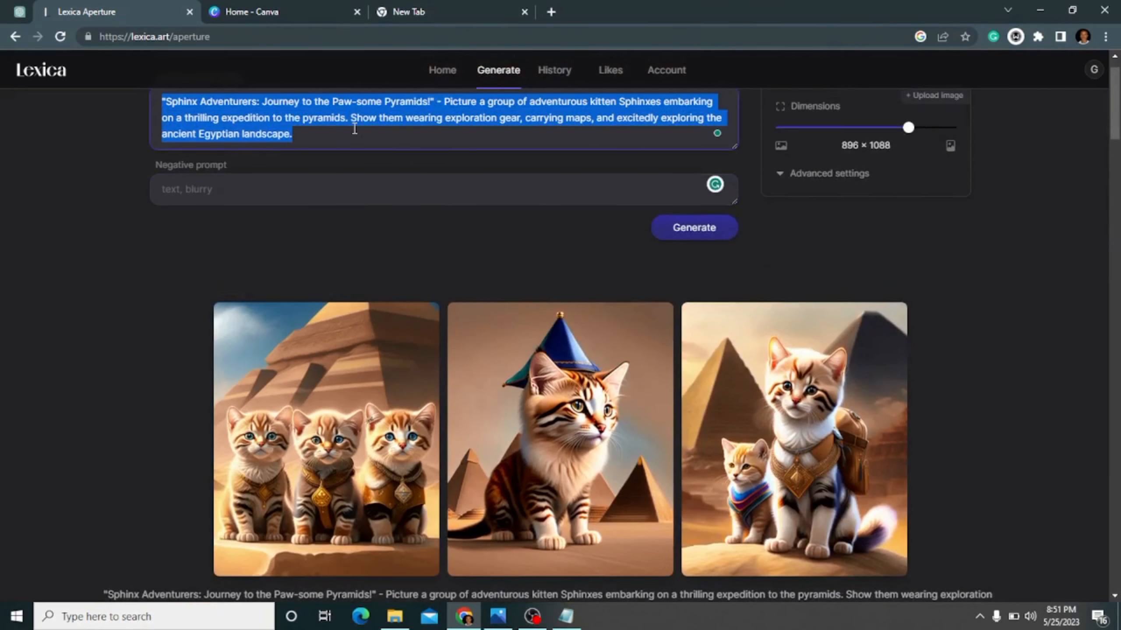
right_click(173, 106)
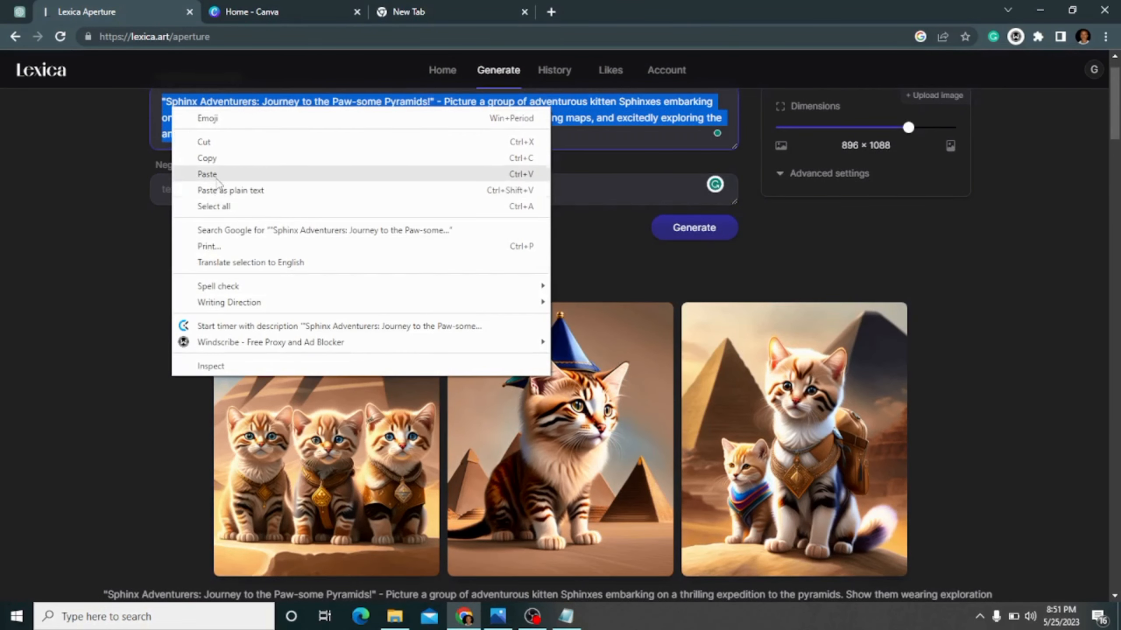
left_click(218, 173)
left_click(717, 239)
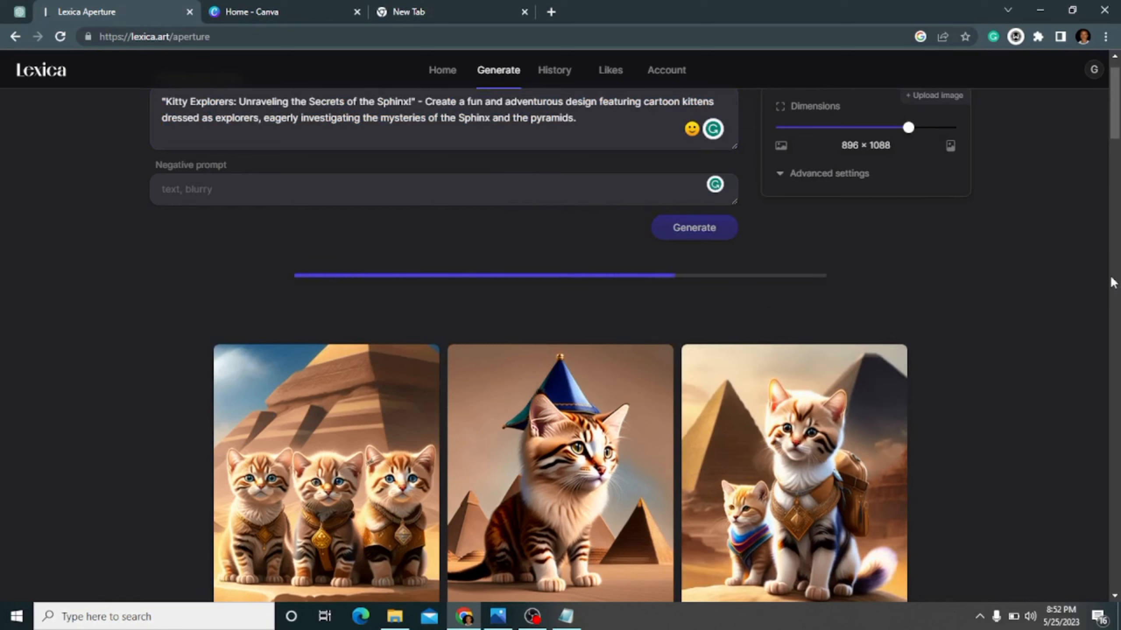
- Set the image dimensions to 1024 × 1024
left_click(940, 129)
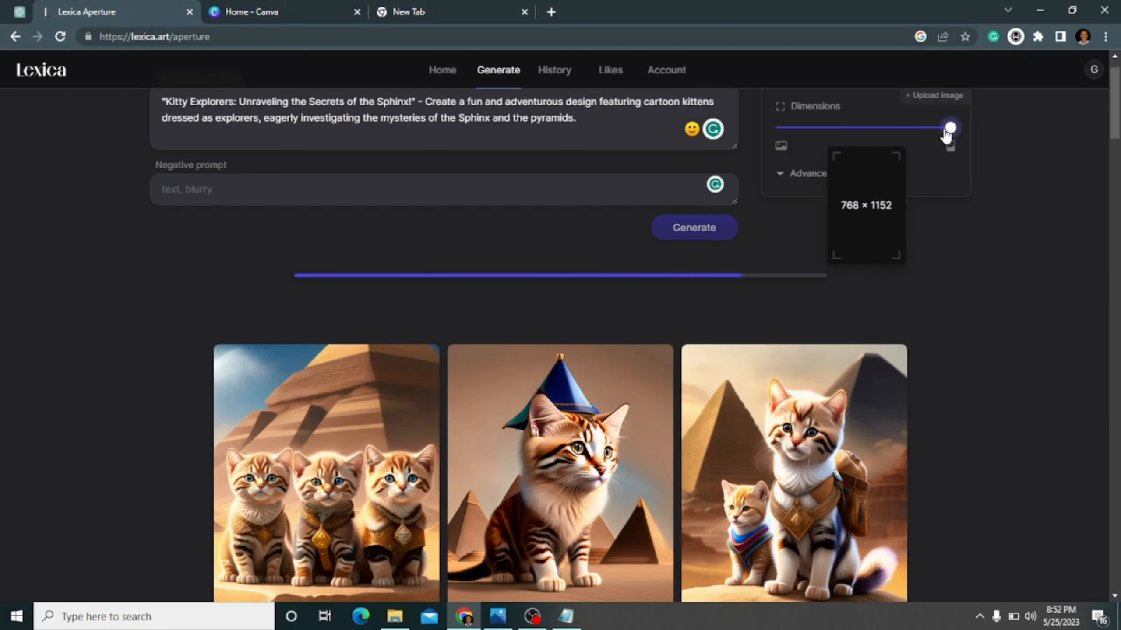
left_click(910, 128)
left_click_drag(910, 130, 872, 130)
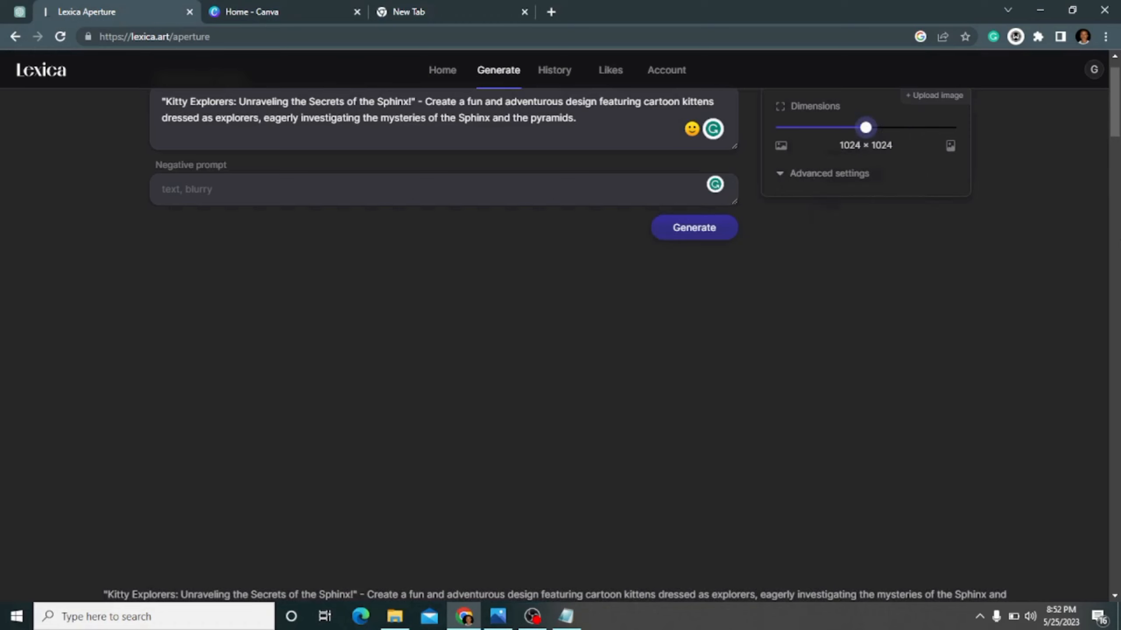
- Look over the generated "Kitty Explorers" images and download the second one, the big-eyed kitten in a golden frame
scroll(1118, 148, "down", 4)
scroll(1119, 132, "up", 5)
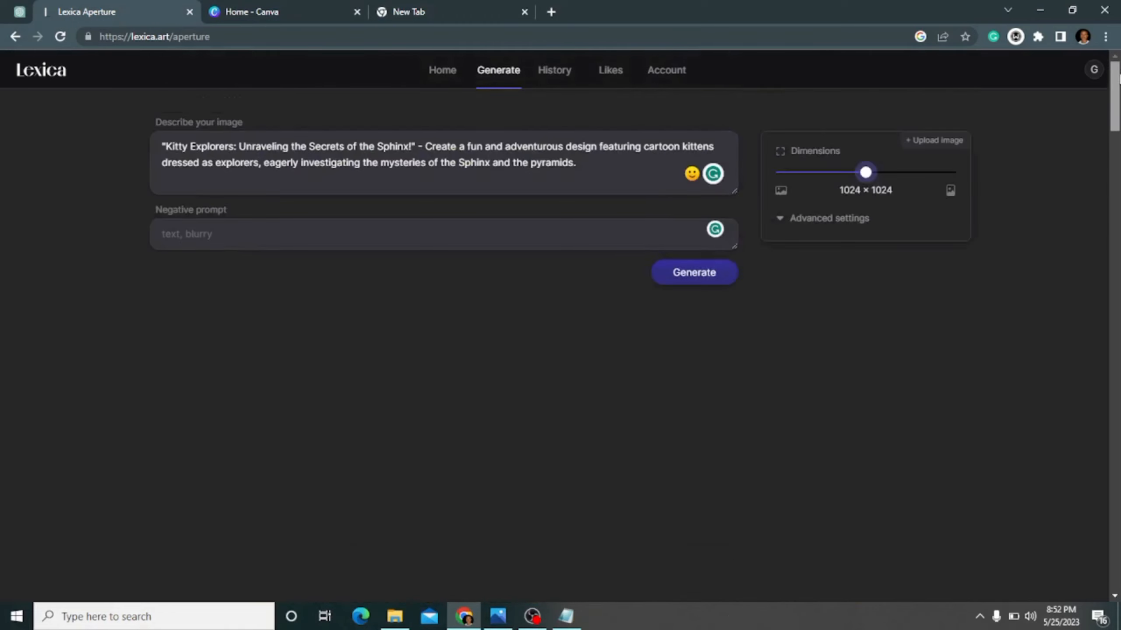
scroll(1118, 113, "down", 3)
scroll(1119, 114, "down", 1)
scroll(1119, 113, "up", 4)
scroll(1119, 114, "down", 3)
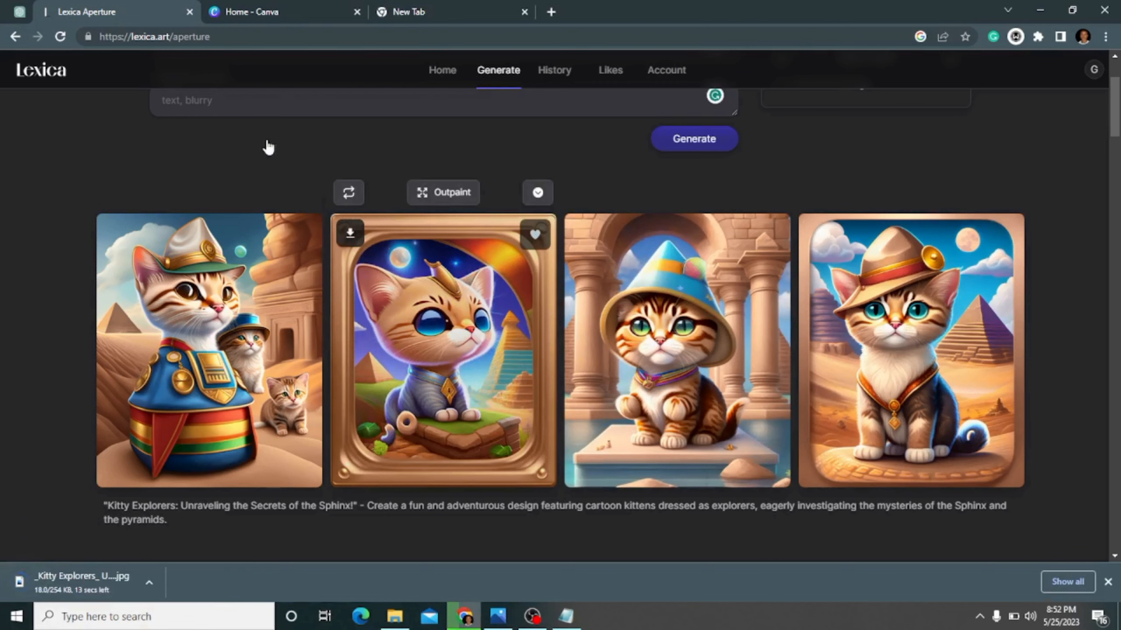
left_click(272, 11)
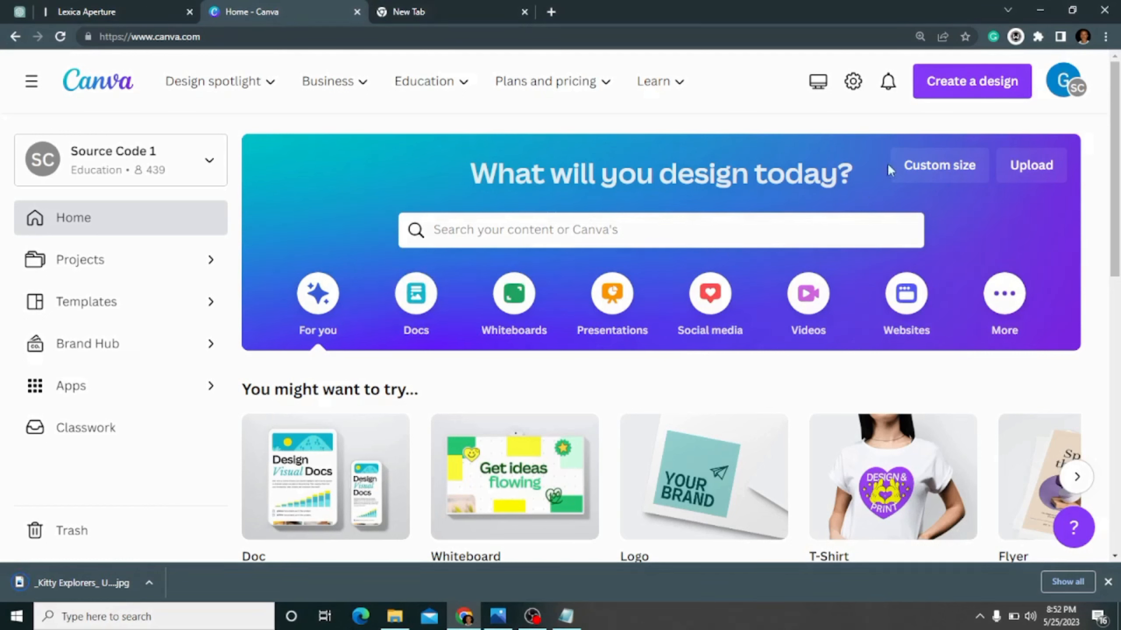
left_click(935, 169)
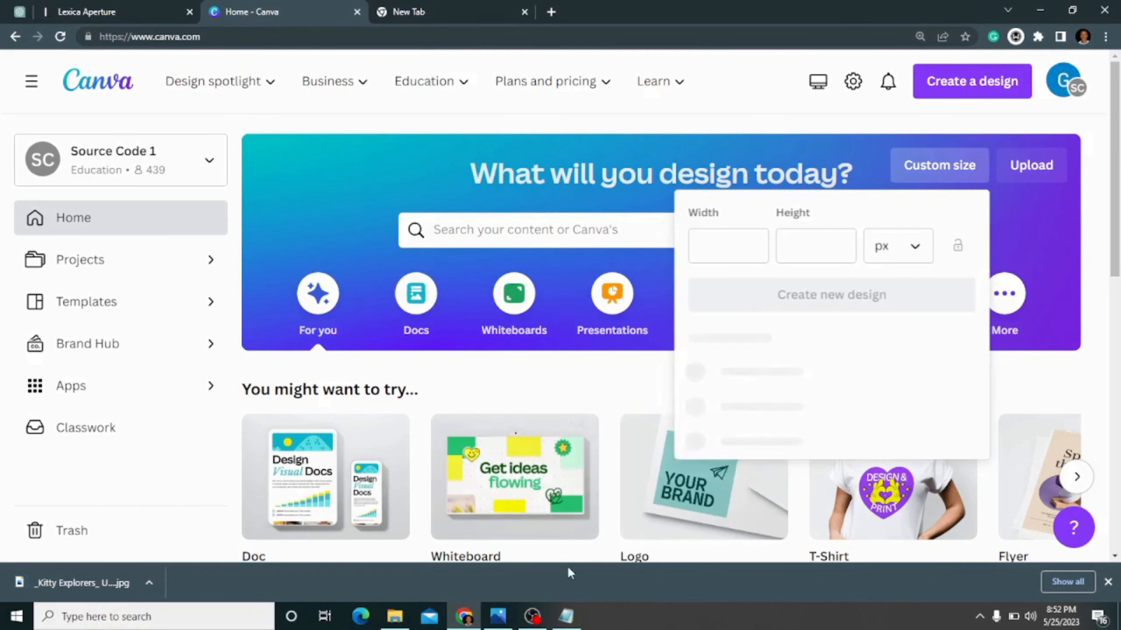
left_click(732, 240)
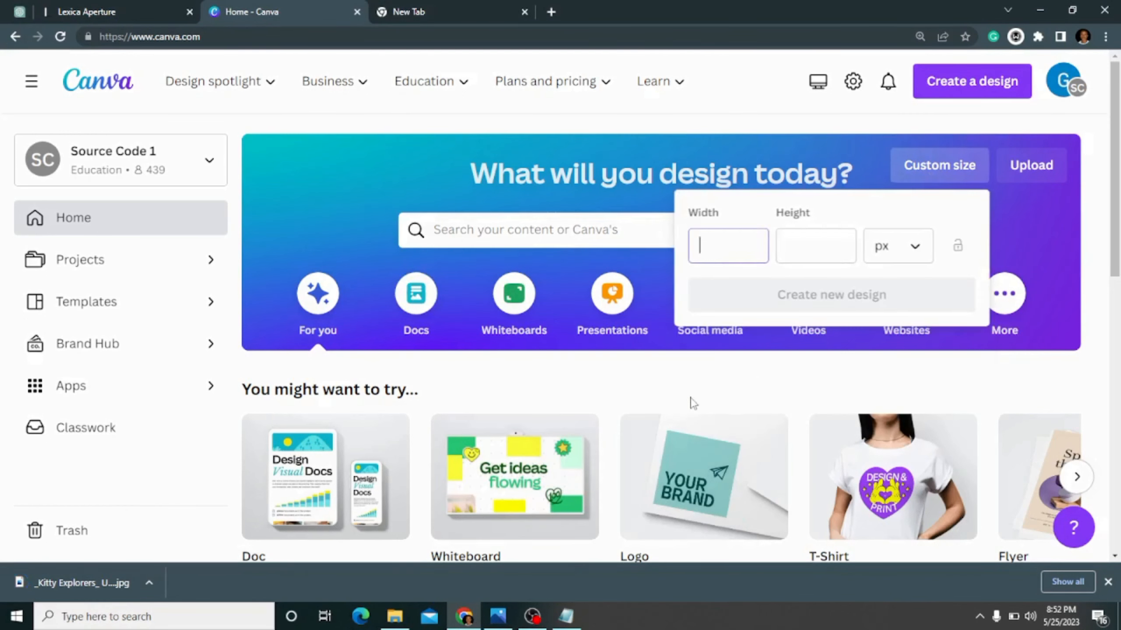
- Check the t-shirt design measurements in ChatGPT's Dino T-Shirt Prompts conversation and in the Notepad prompt file
left_click(19, 13)
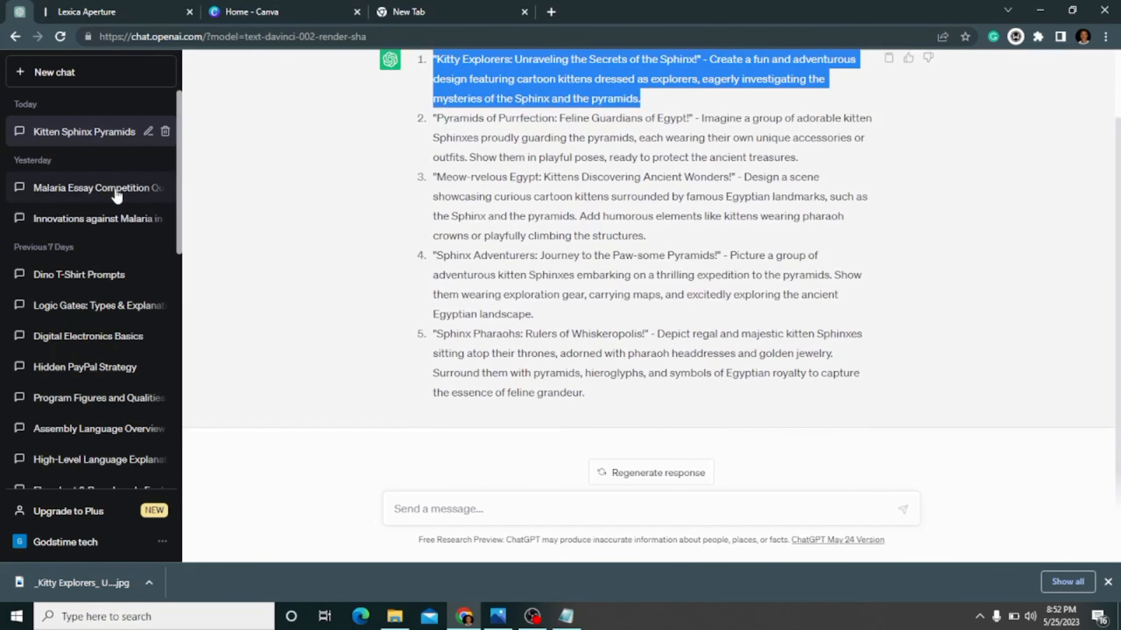
left_click(101, 219)
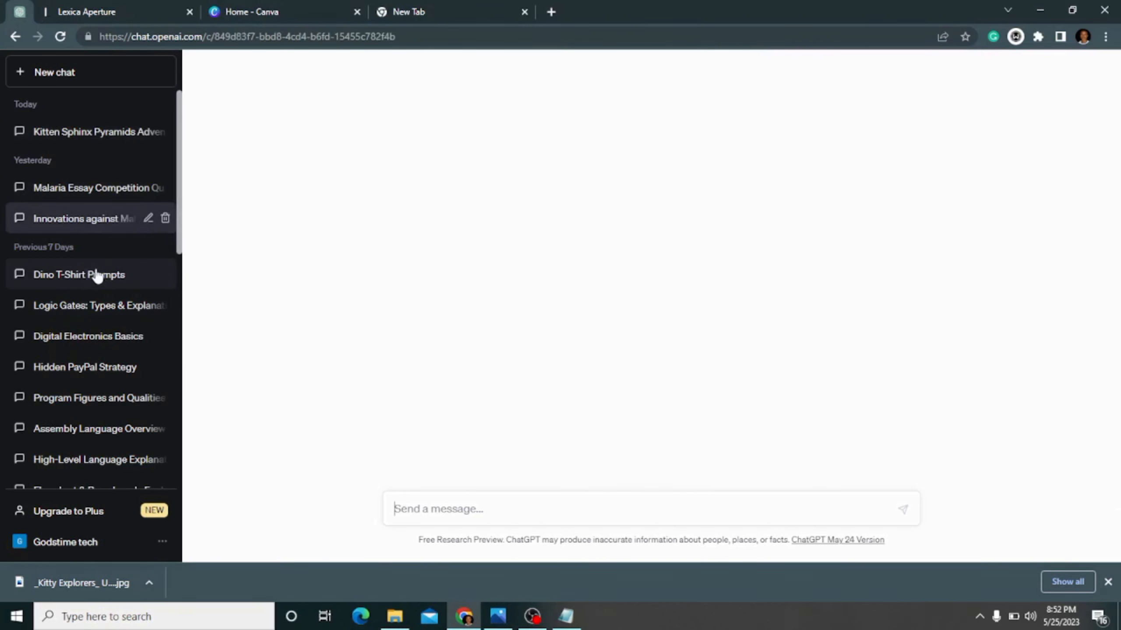
left_click(97, 276)
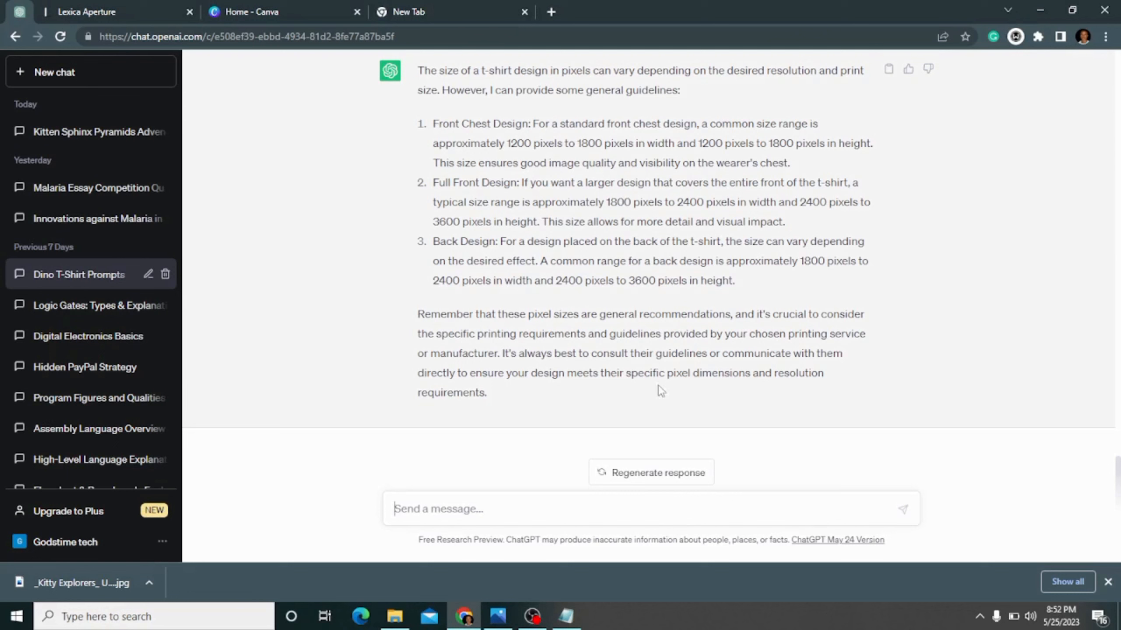
left_click(565, 617)
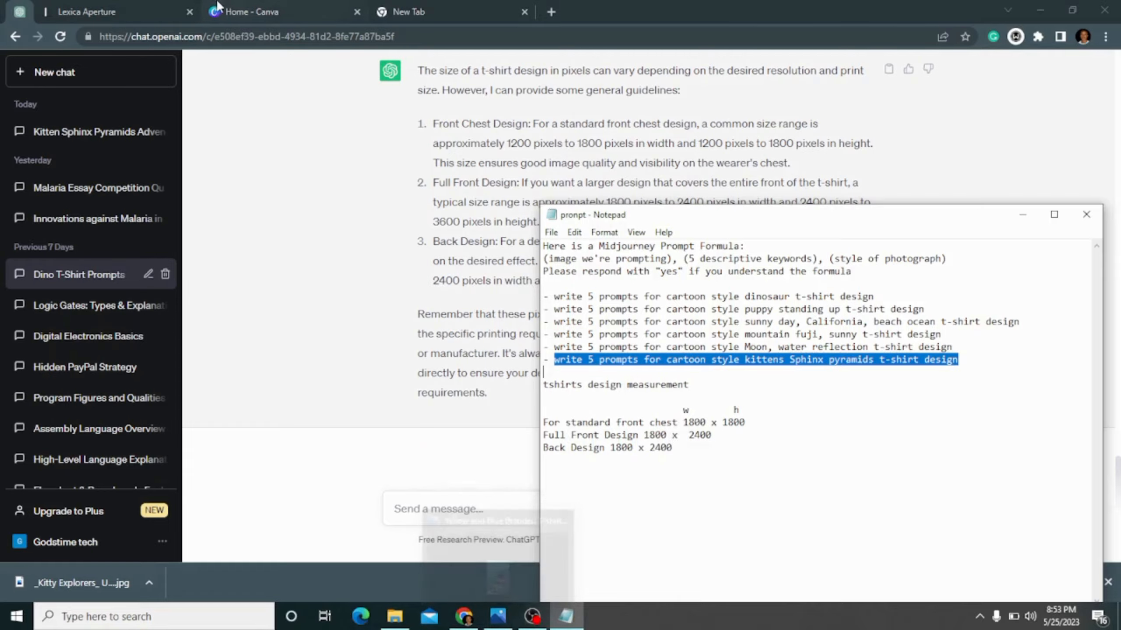
- Switch to Canva, search the templates for "t-shirt" and create a blank t-shirt design
left_click(252, 12)
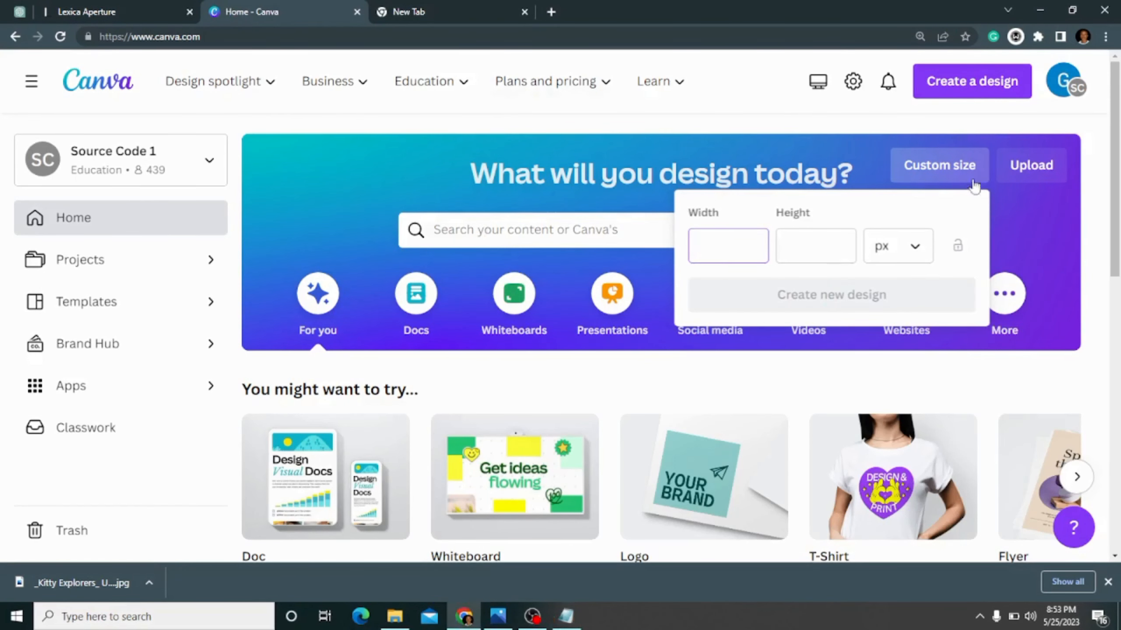
left_click(486, 223)
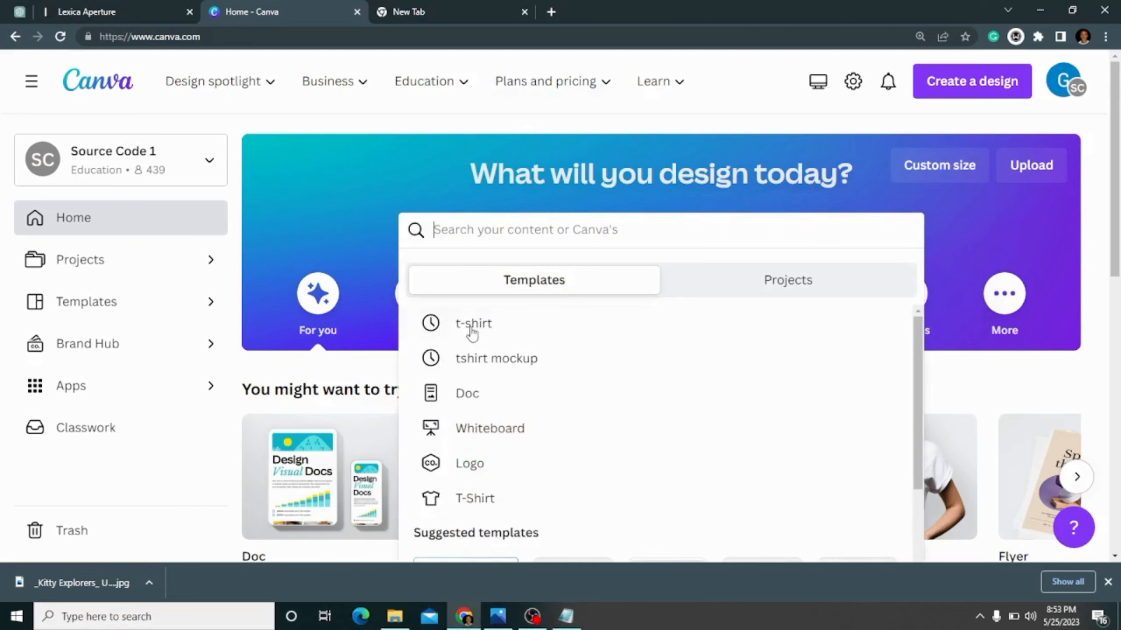
left_click(576, 325)
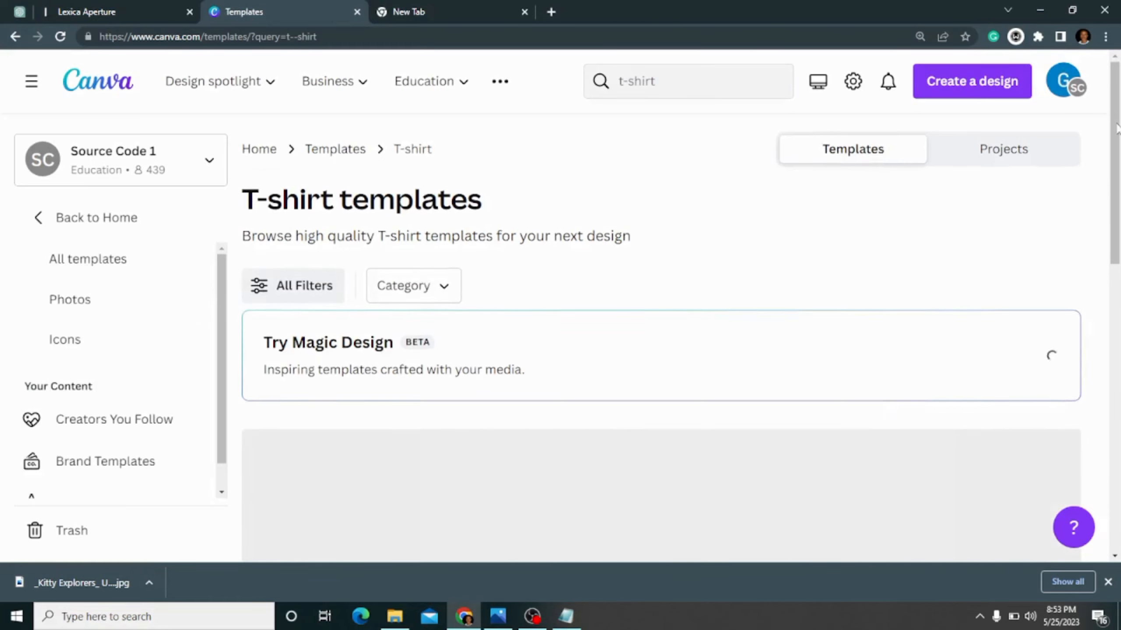
scroll(618, 353, "down", 4)
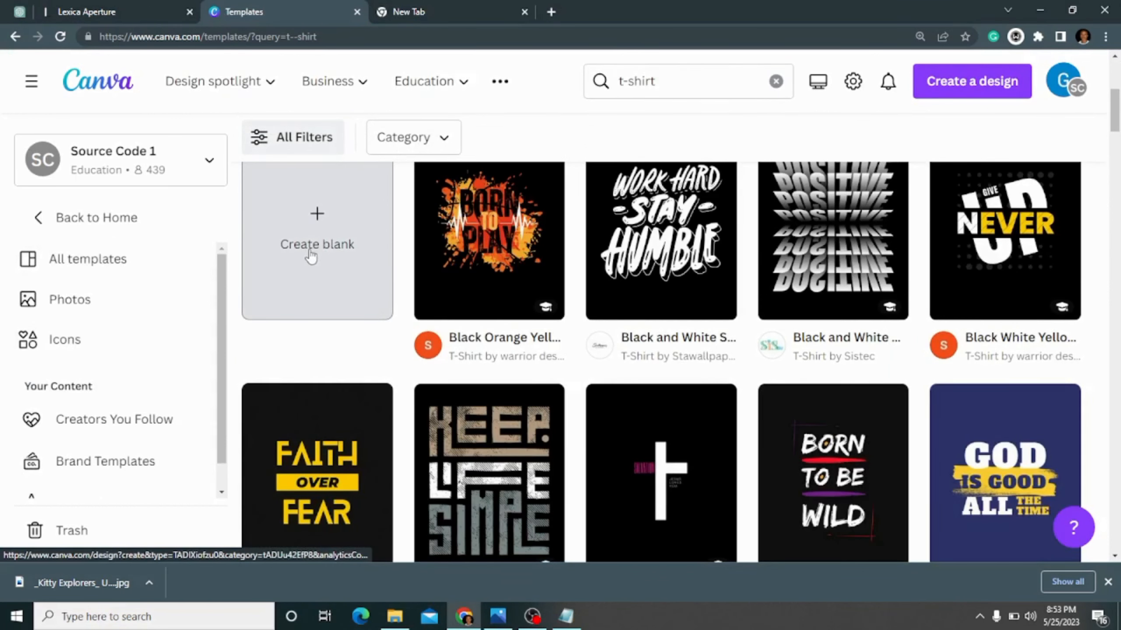
left_click(312, 254)
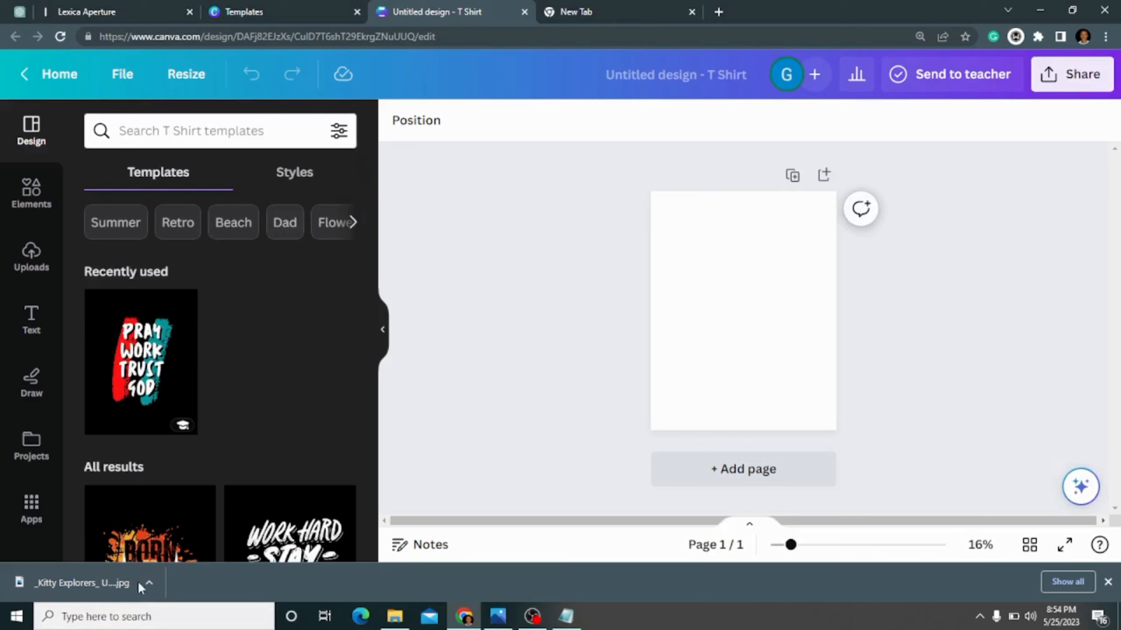
- Upload the downloaded "Kitty Explorers" image to the Canva uploads and place it on the blank t-shirt page
left_click(36, 258)
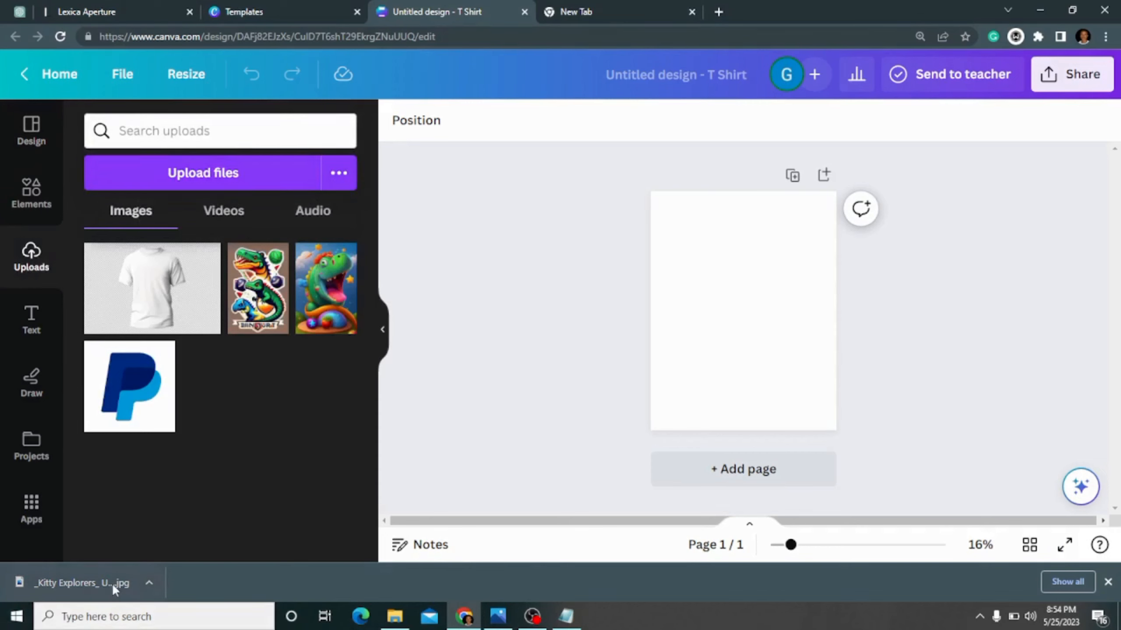
left_click_drag(112, 587, 212, 352)
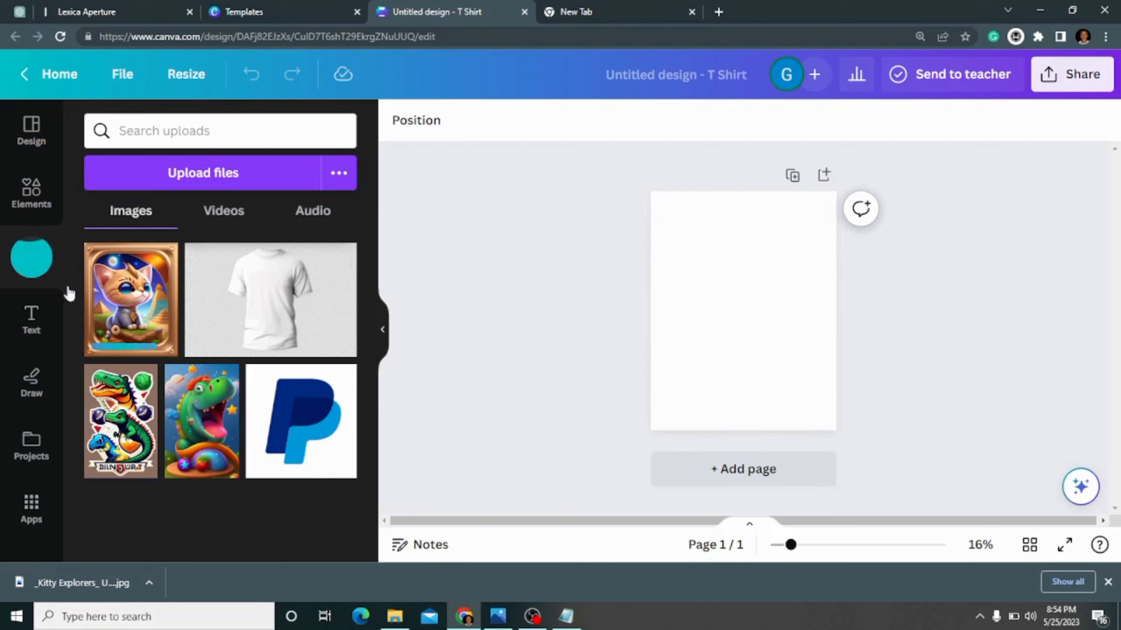
left_click(144, 329)
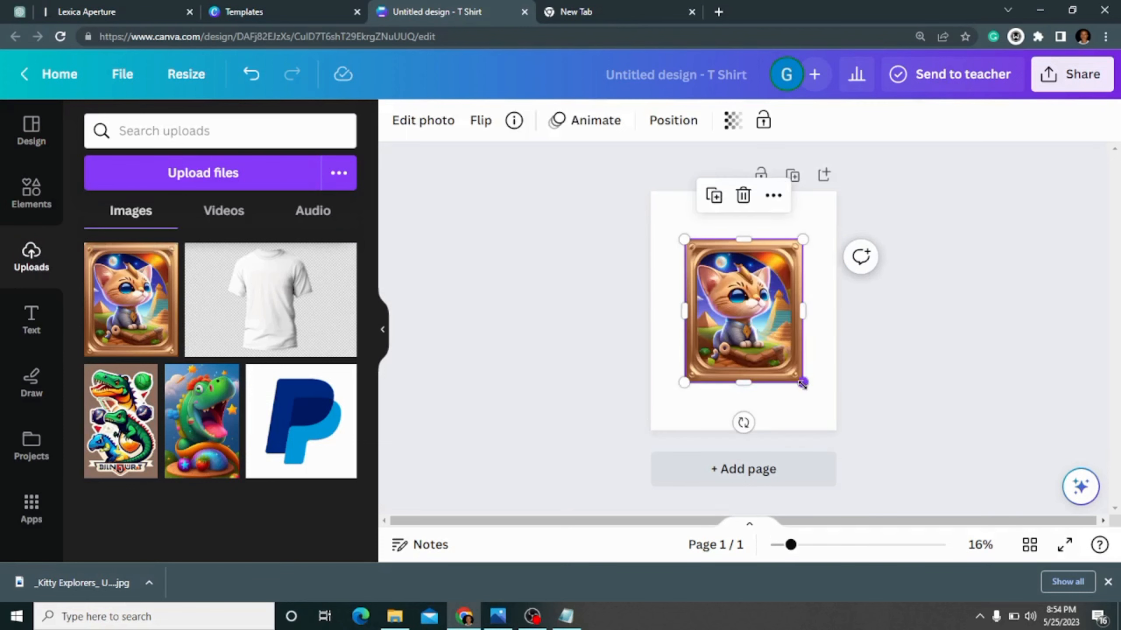
- Move the kitten image into the page's top-left corner and enlarge it to nearly the full page width
left_click_drag(802, 382, 828, 444)
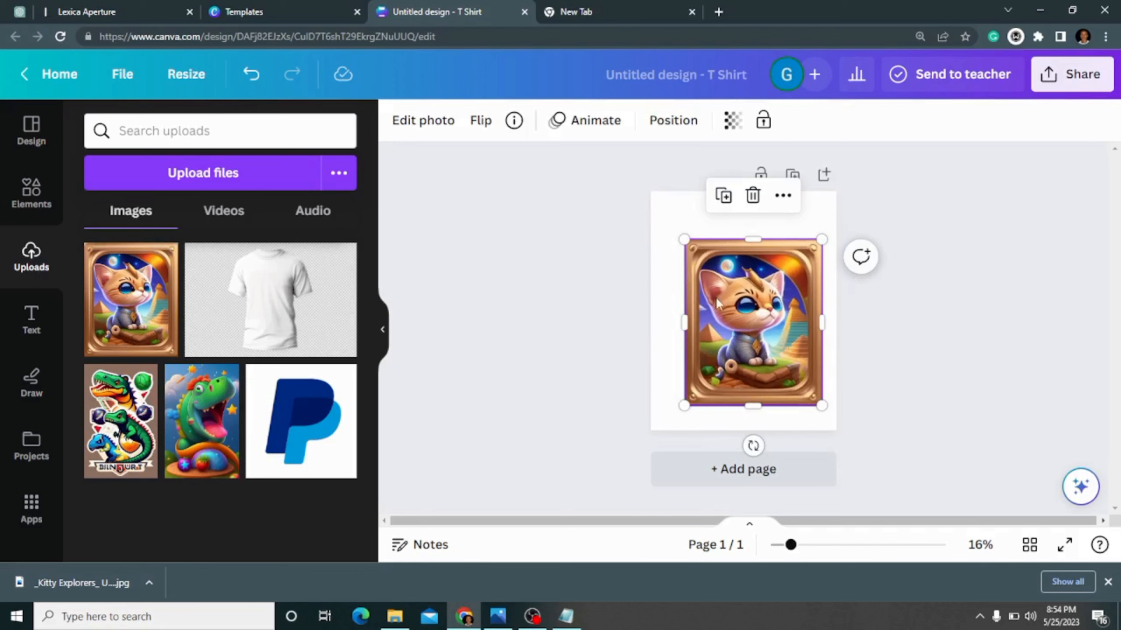
left_click_drag(717, 295, 683, 248)
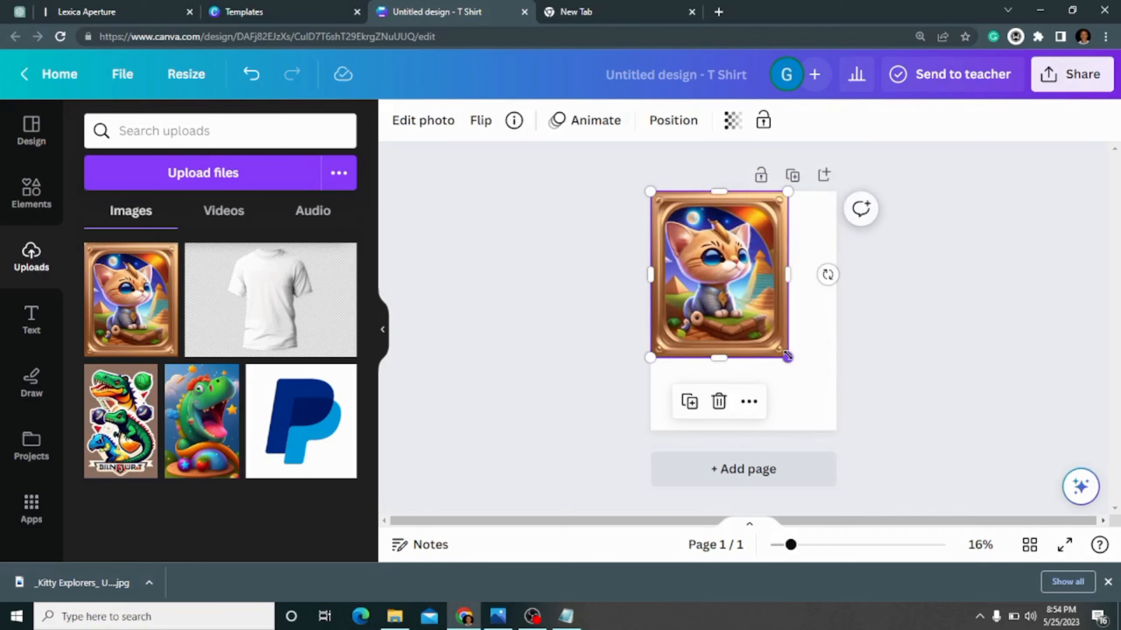
left_click_drag(796, 383, 829, 410)
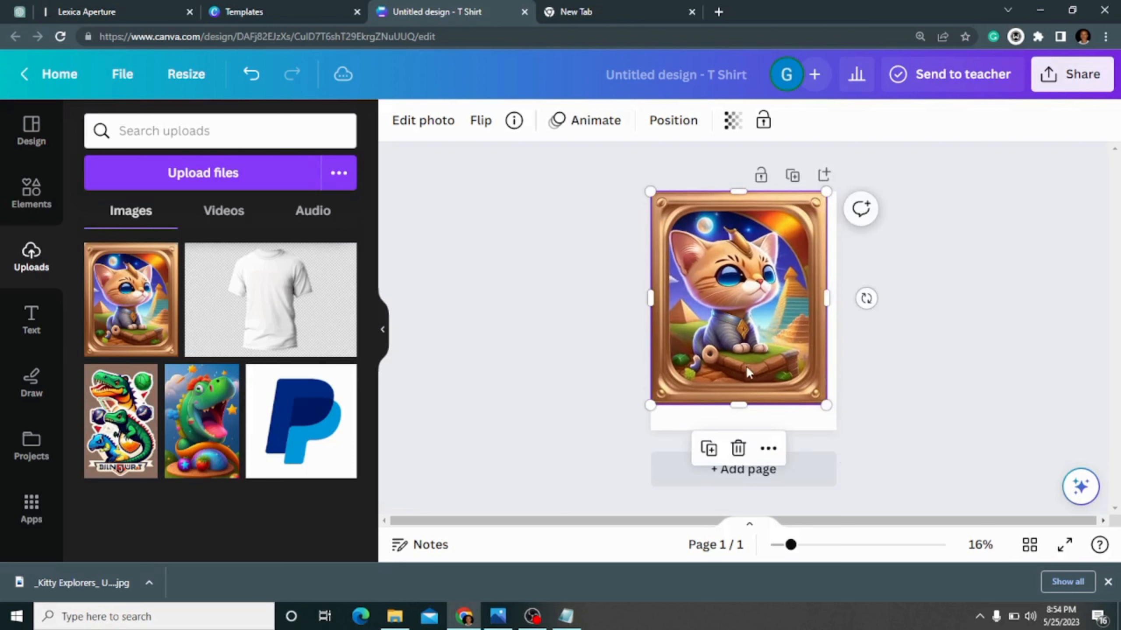
- Stretch the kitten image down to the page's lower edge and across to its full width, filling the 14 × 18 page
left_click_drag(738, 405, 737, 427)
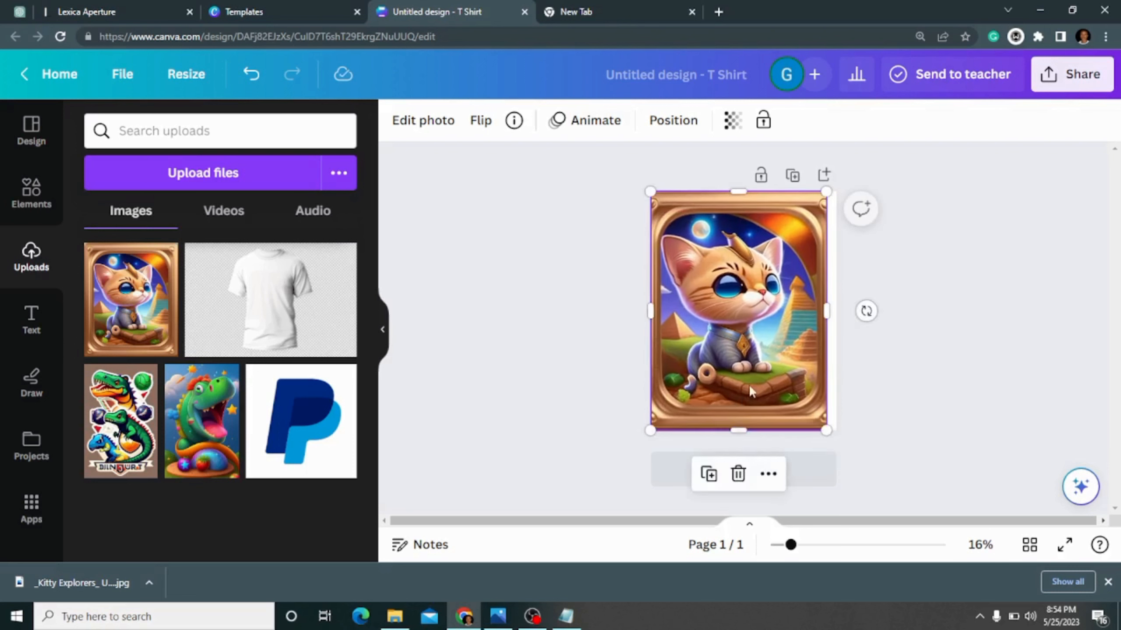
left_click(905, 380)
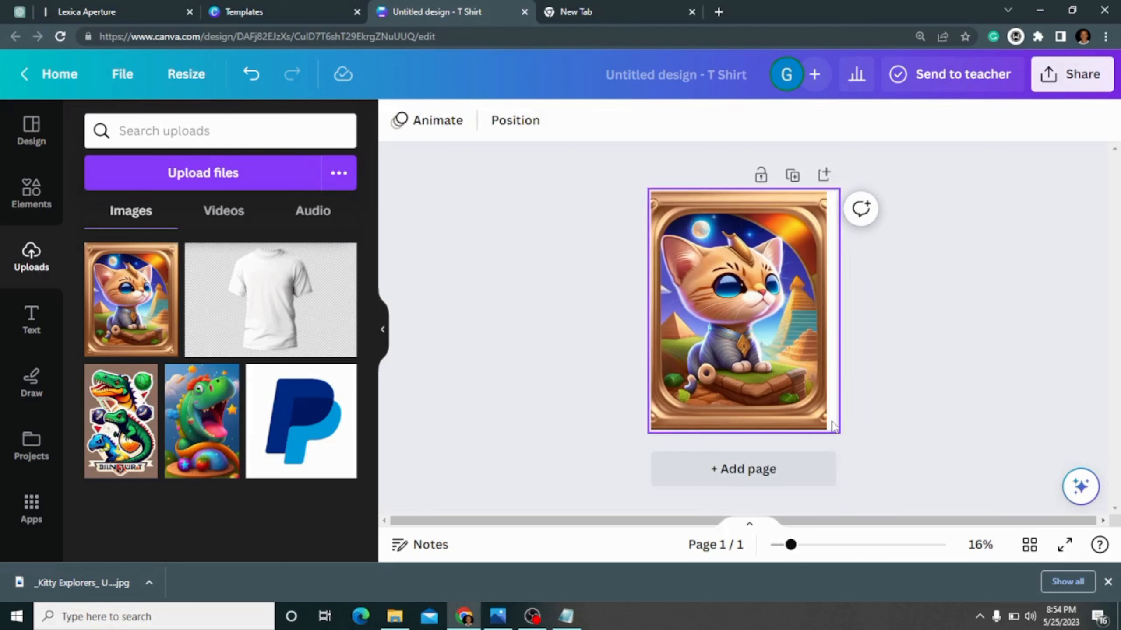
left_click(799, 415)
mouse_move(826, 429)
left_mouse_down()
mouse_move(836, 443)
mouse_move(823, 396)
mouse_move(839, 427)
mouse_move(833, 411)
mouse_move(827, 429)
left_mouse_up()
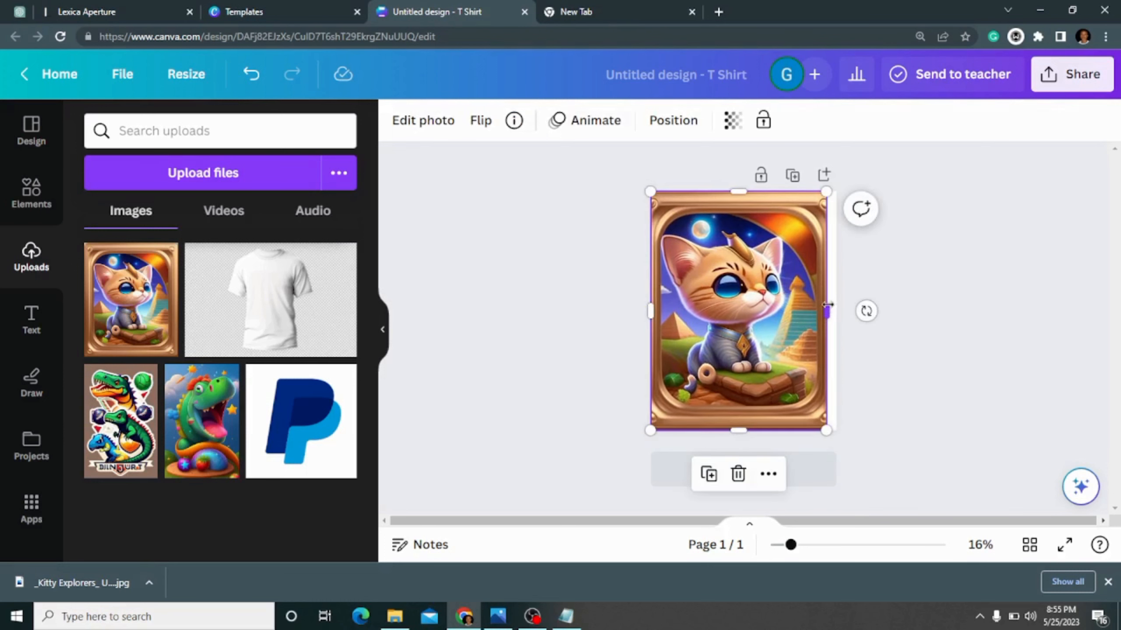
left_click_drag(830, 311, 835, 311)
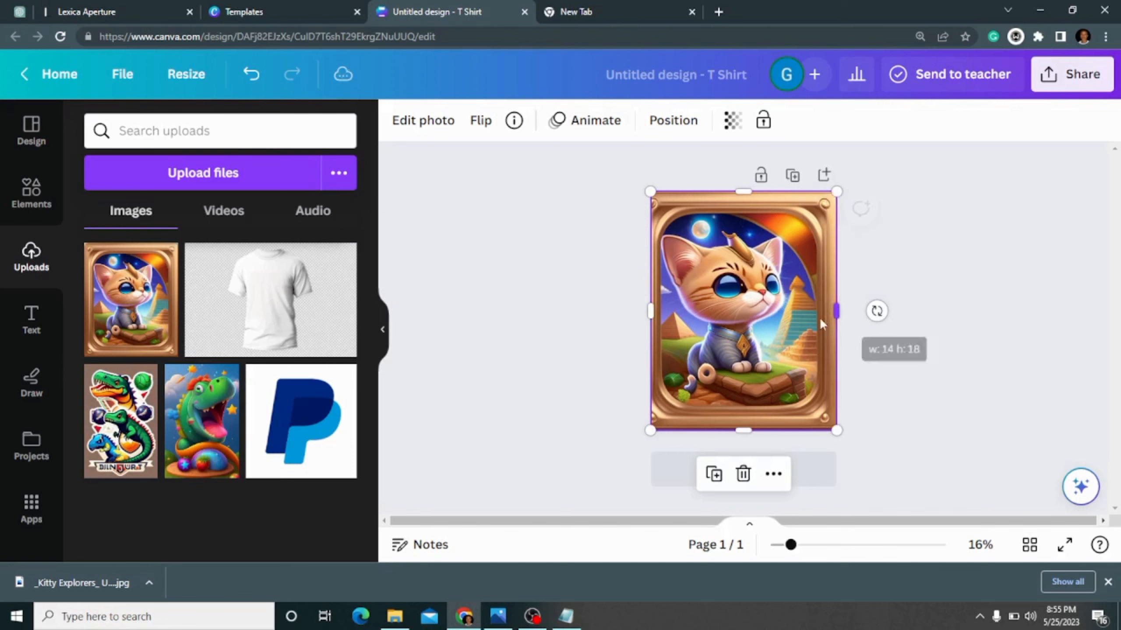
left_click(967, 267)
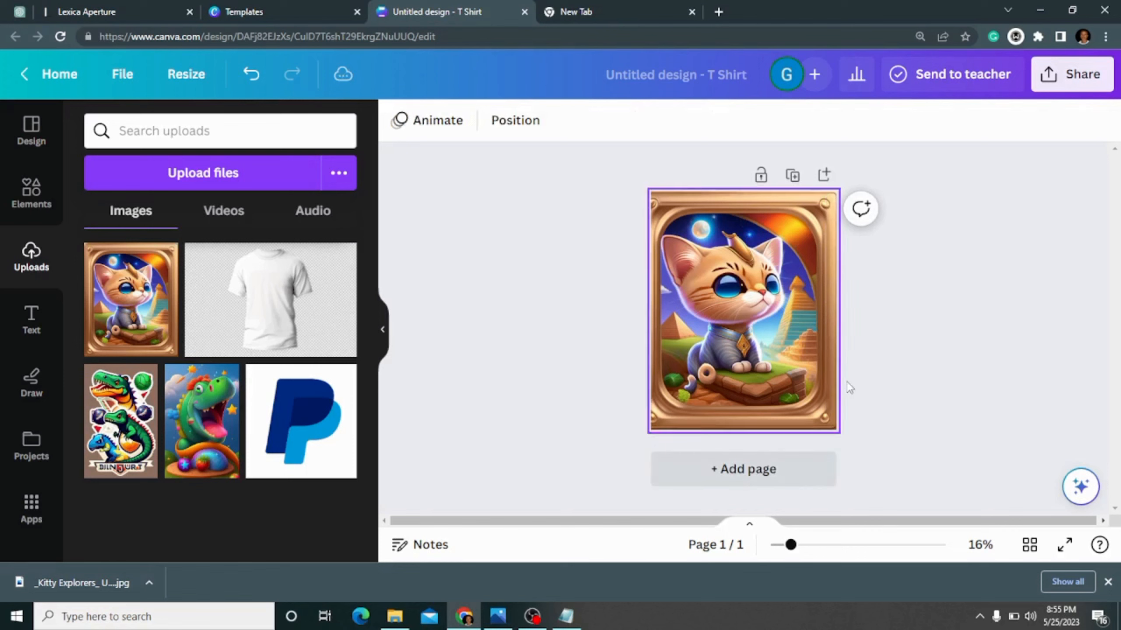
left_click(794, 310)
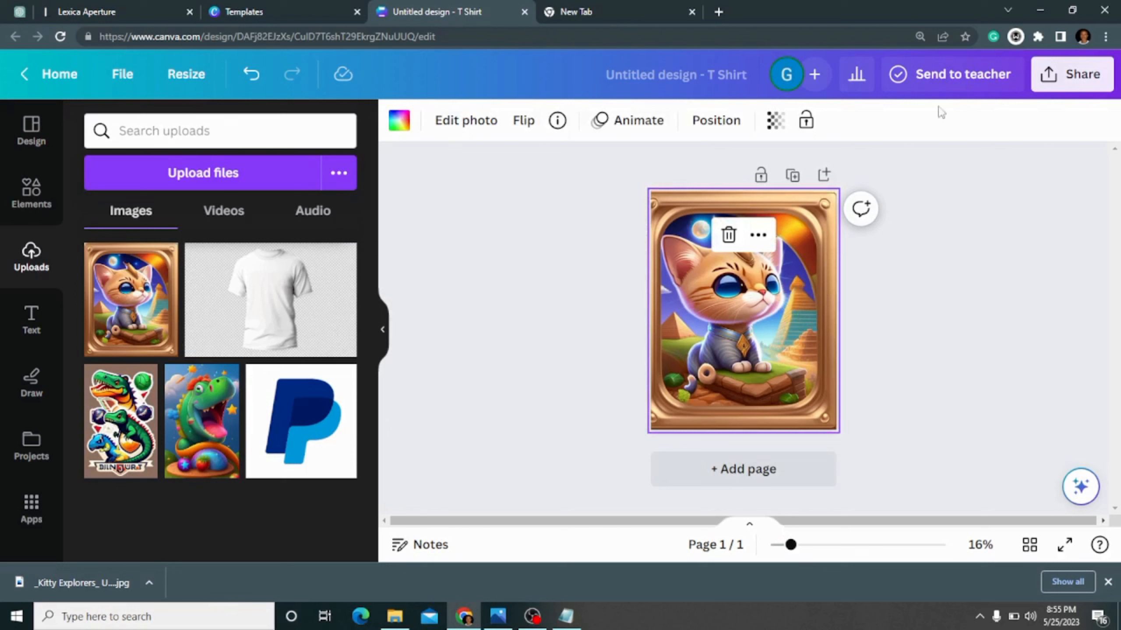
left_click(1072, 74)
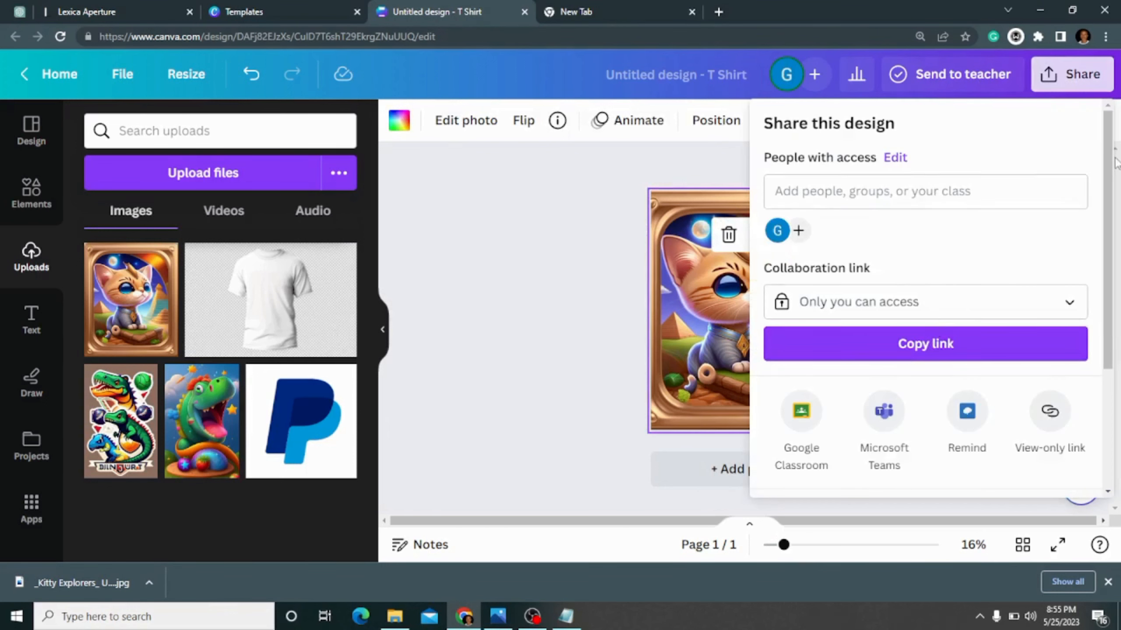
left_click(1110, 207)
left_click(1075, 79)
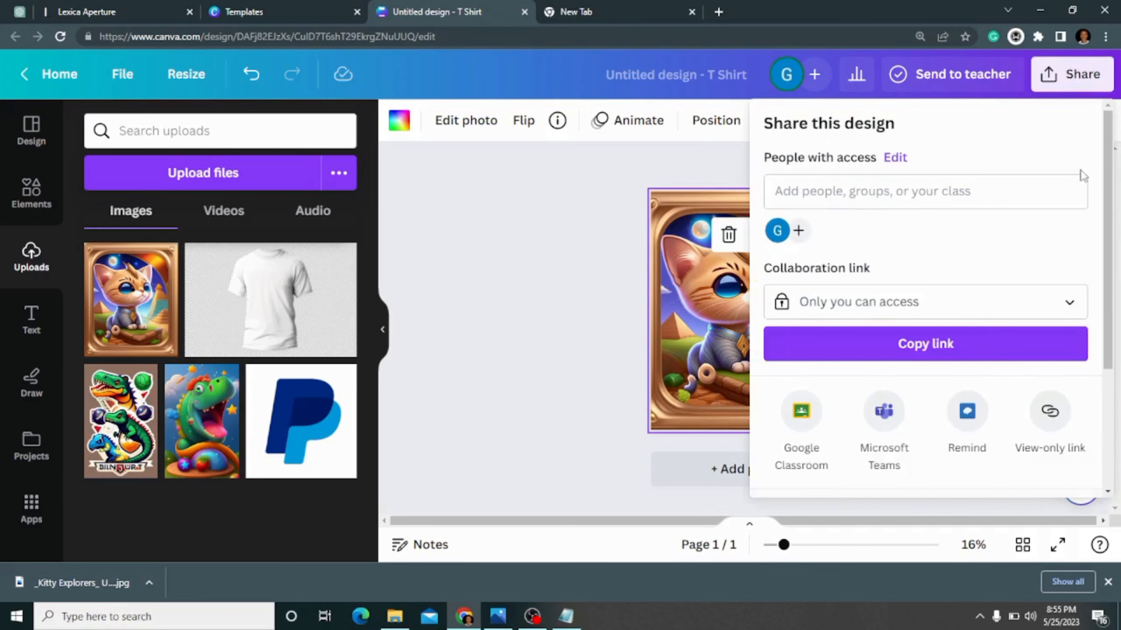
scroll(1117, 292, "down", 2)
scroll(1118, 292, "down", 1)
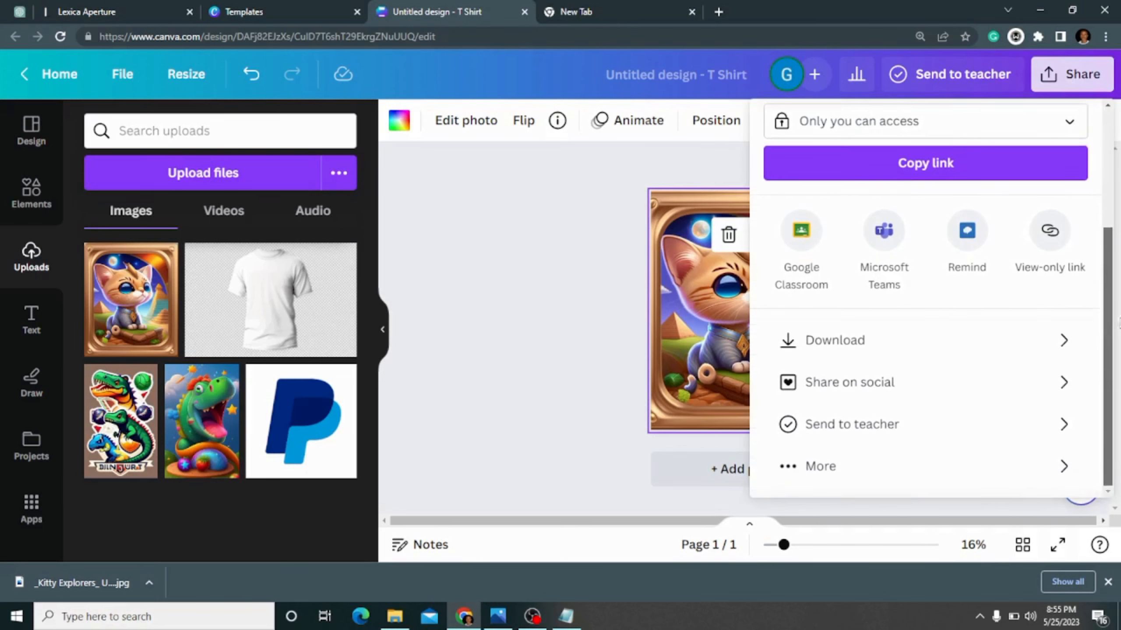
left_click(939, 339)
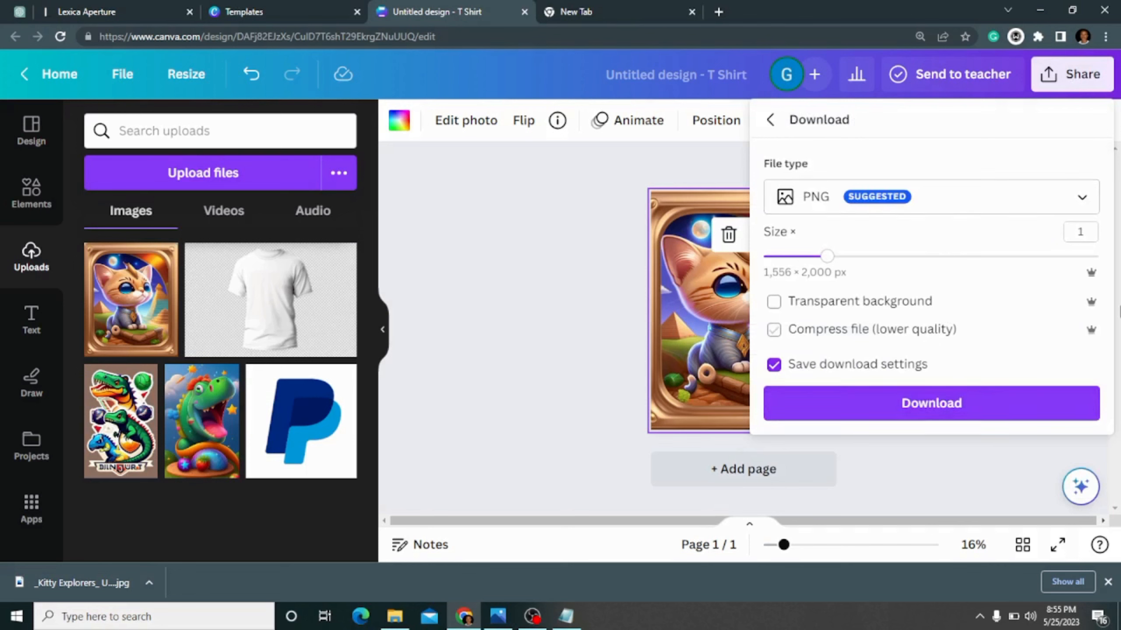
left_click(1119, 250)
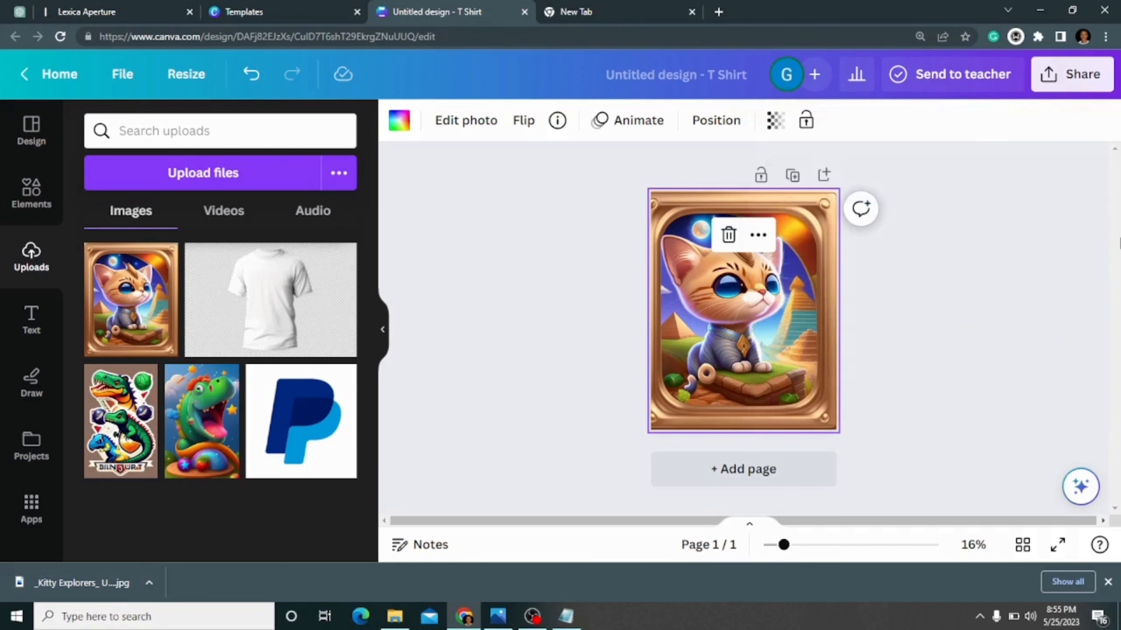
- Download the kitten t-shirt design as a PNG at size 1, with transparent background and file compression turned off
left_click(1072, 74)
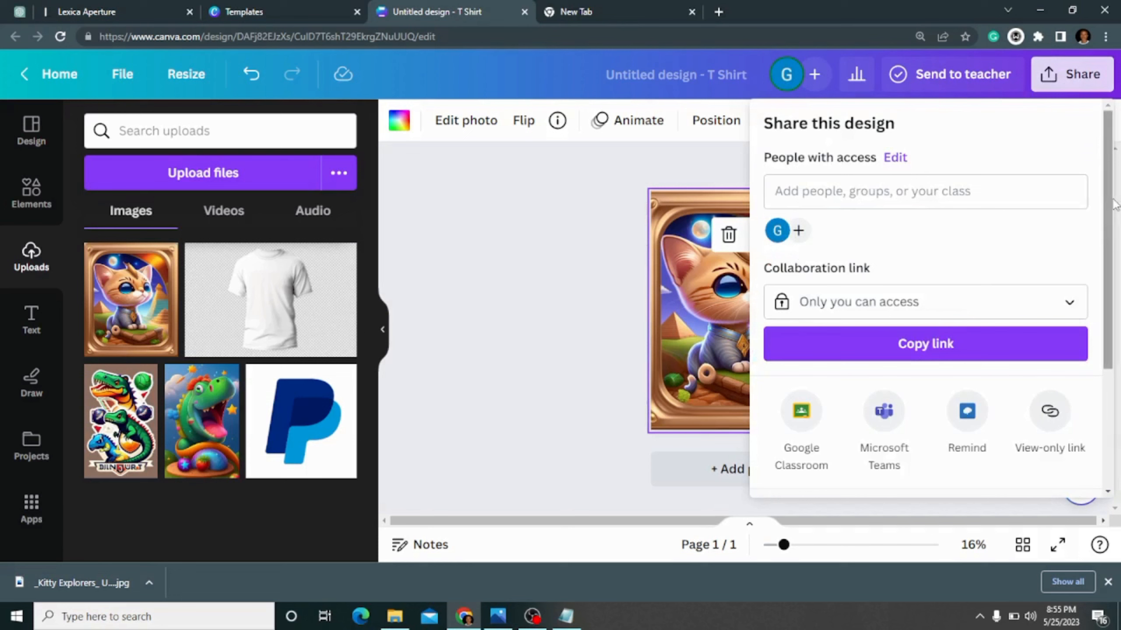
scroll(892, 332, "down", 4)
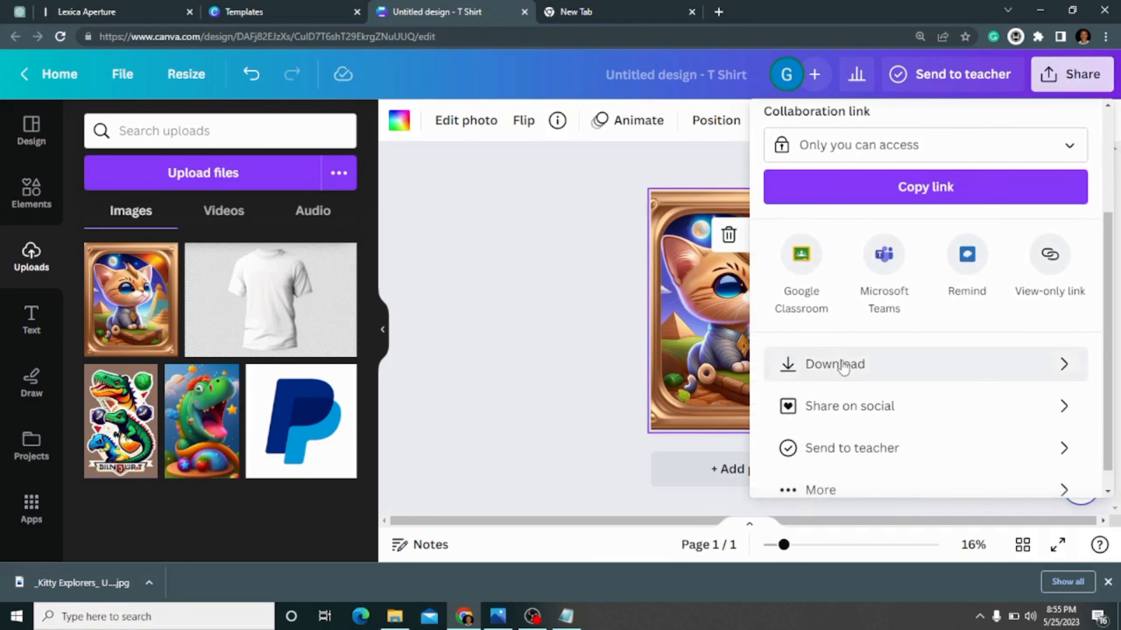
left_click(843, 366)
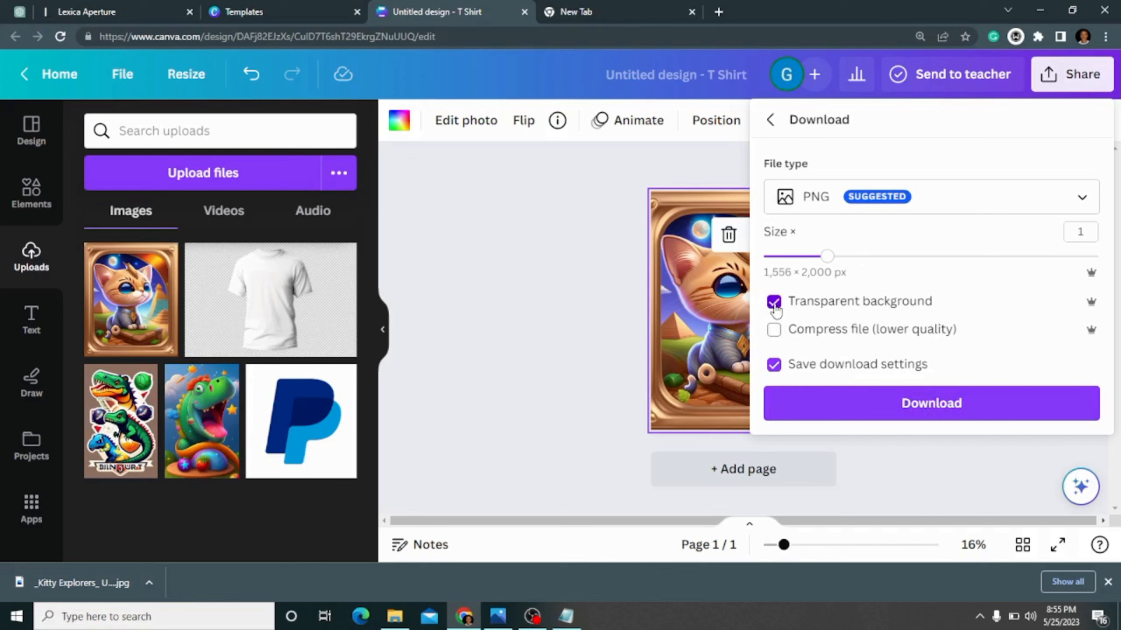
left_click(775, 305)
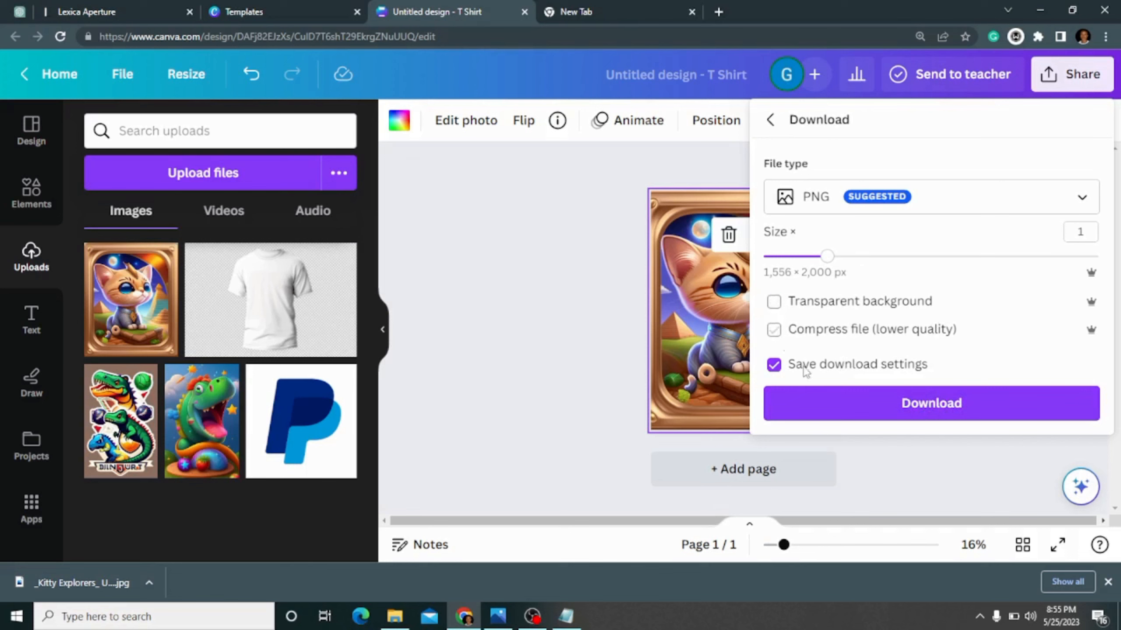
left_click(912, 410)
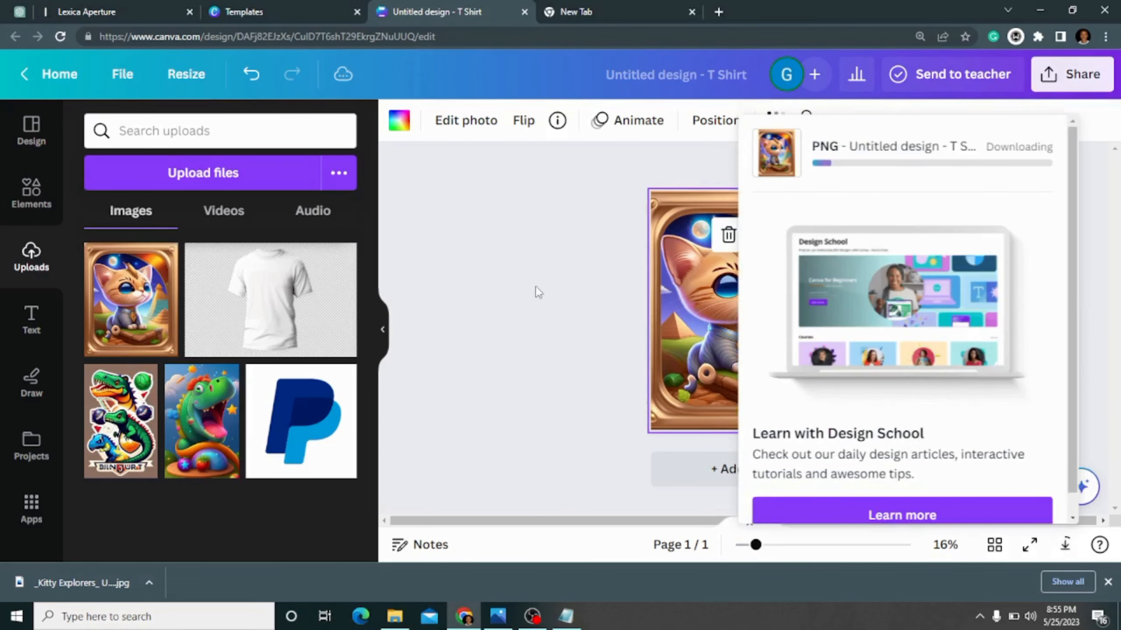
left_click(549, 278)
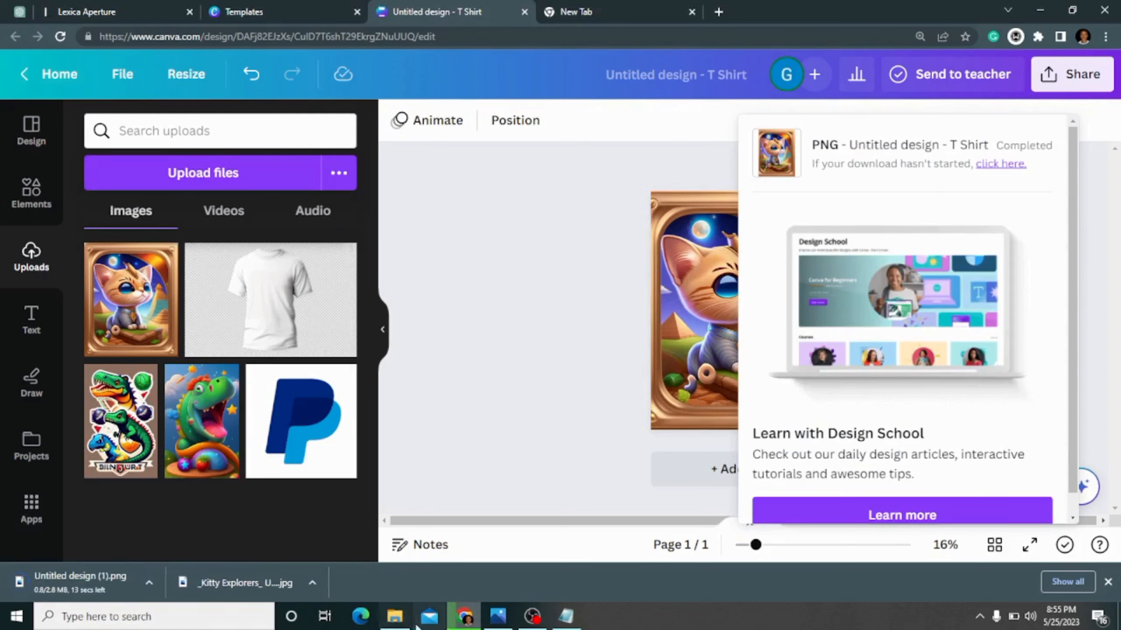
left_click(402, 620)
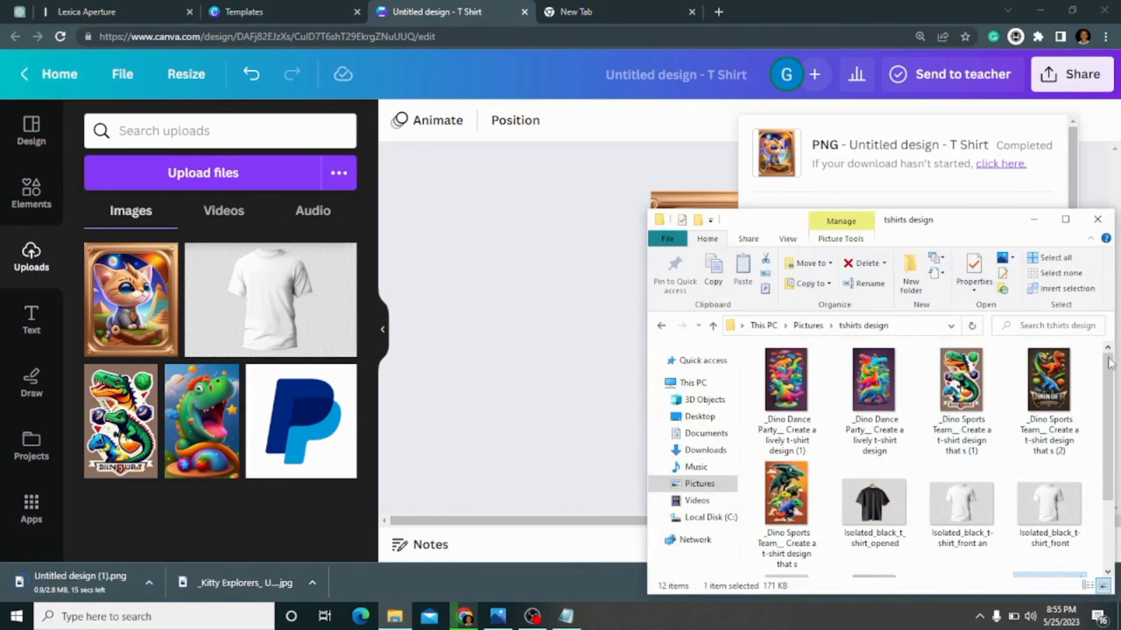
scroll(1101, 384, "down", 1)
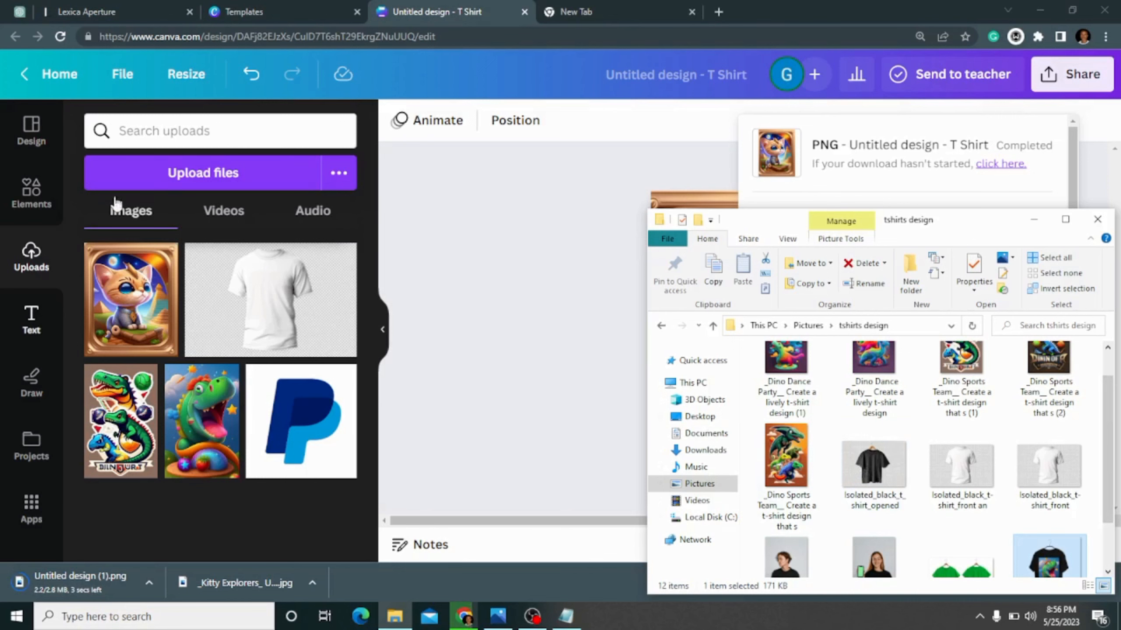
left_click(171, 179)
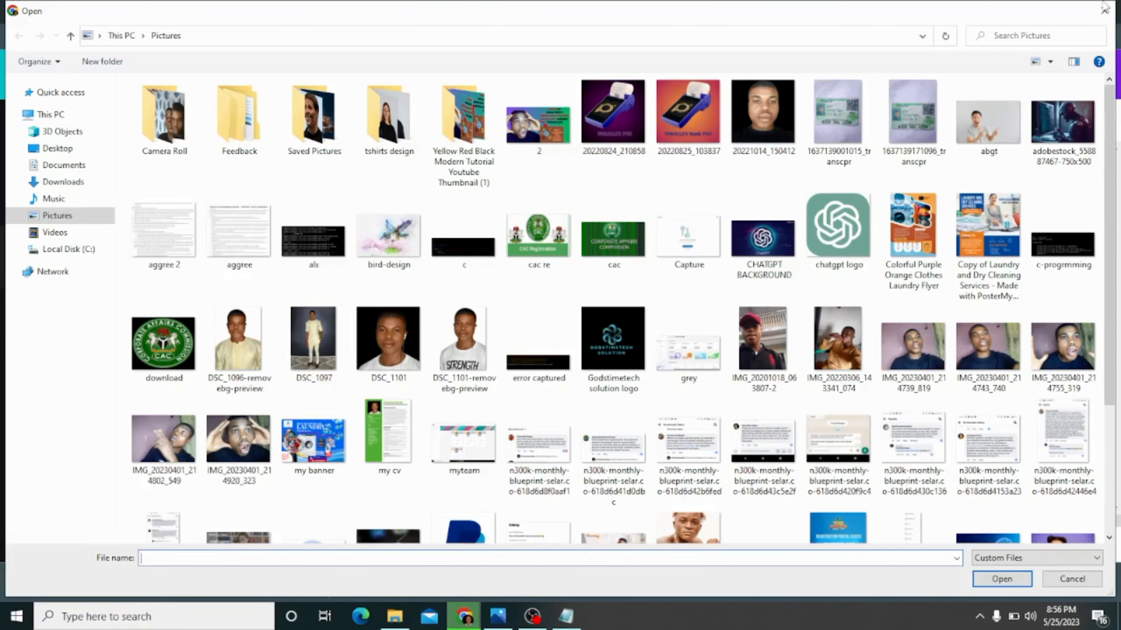
left_click(1105, 9)
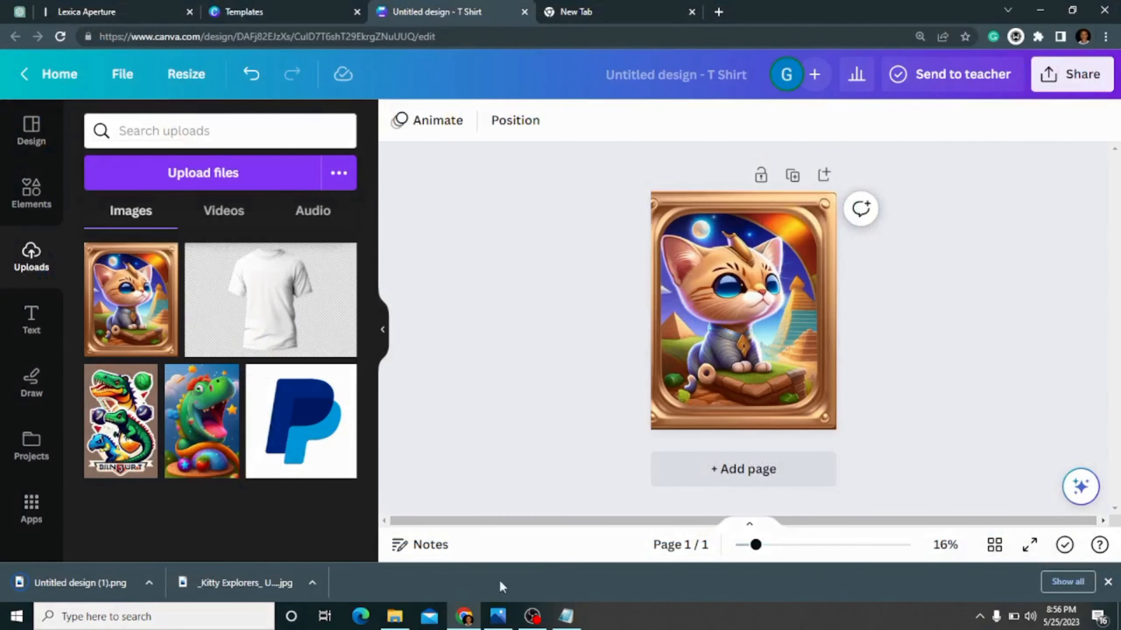
- Try to upload the pexels-mart-production-9558577 photo of the person in a black t-shirt from the tshirts design folder to Canva
mouse_move(498, 625)
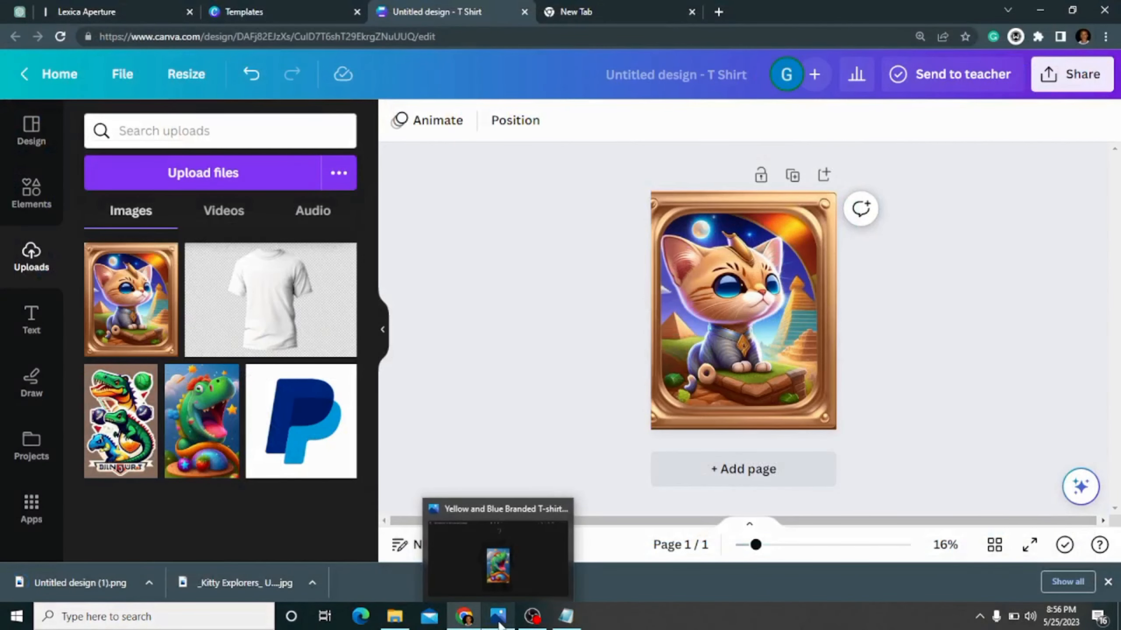
left_click(400, 618)
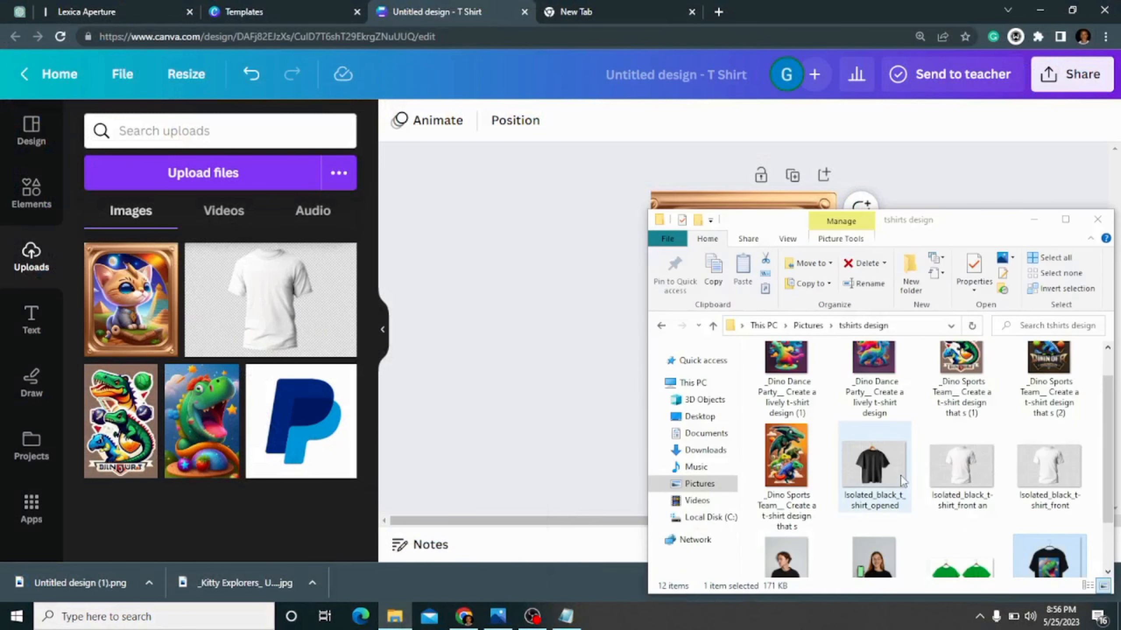
mouse_move(900, 475)
left_mouse_down()
mouse_move(632, 439)
mouse_move(506, 407)
mouse_move(717, 450)
mouse_move(804, 454)
mouse_move(905, 495)
left_mouse_up()
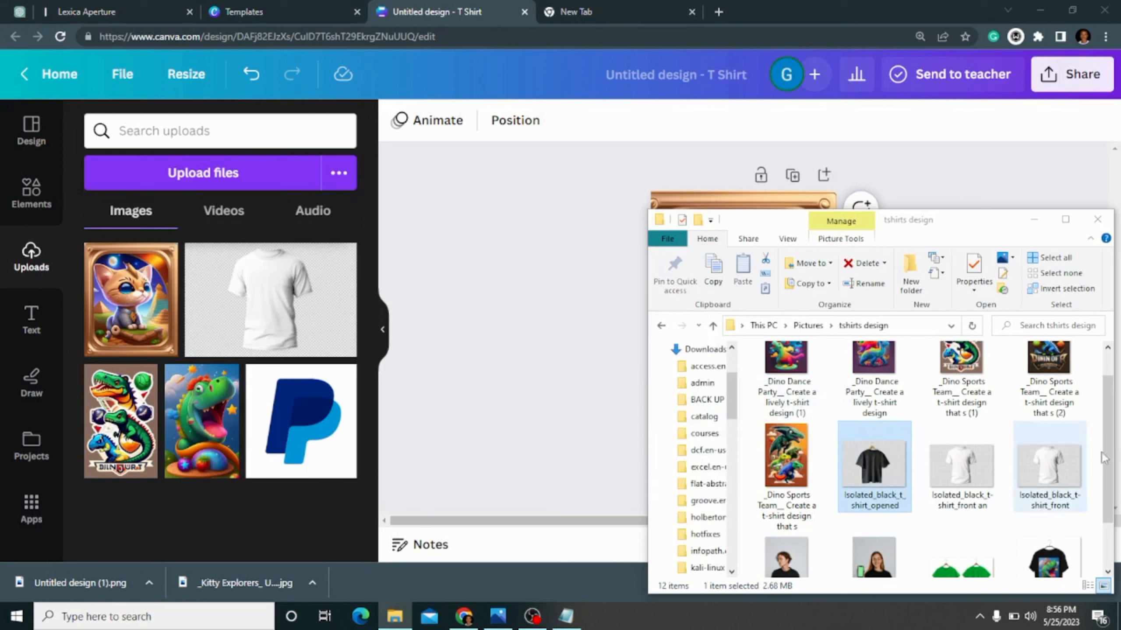
left_click_drag(1114, 435, 1108, 471)
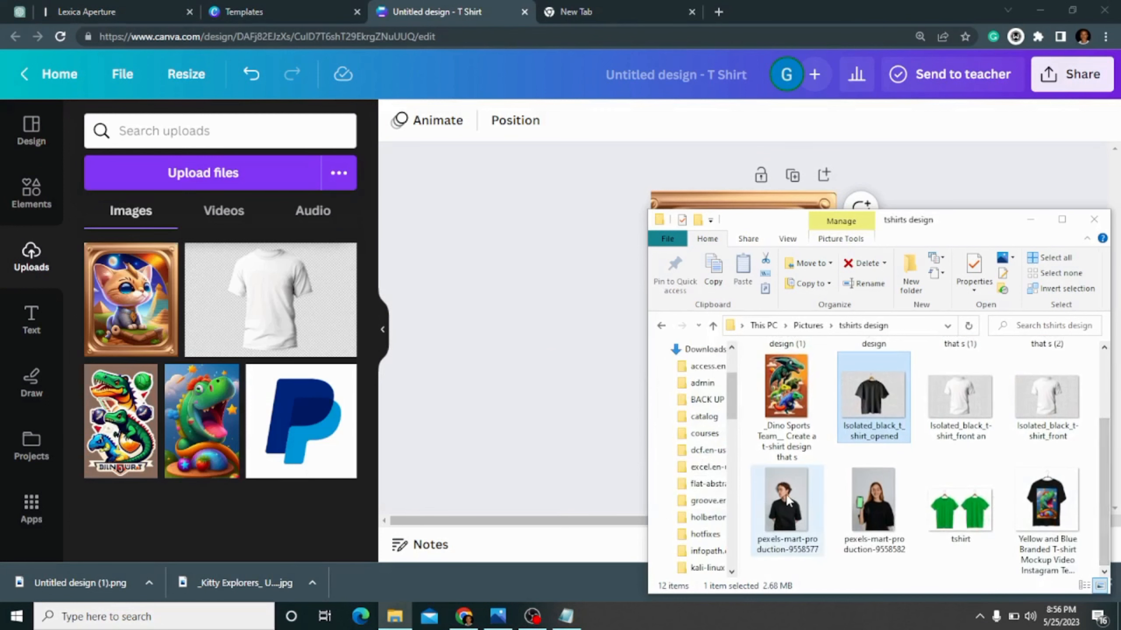
left_click_drag(788, 501, 207, 375)
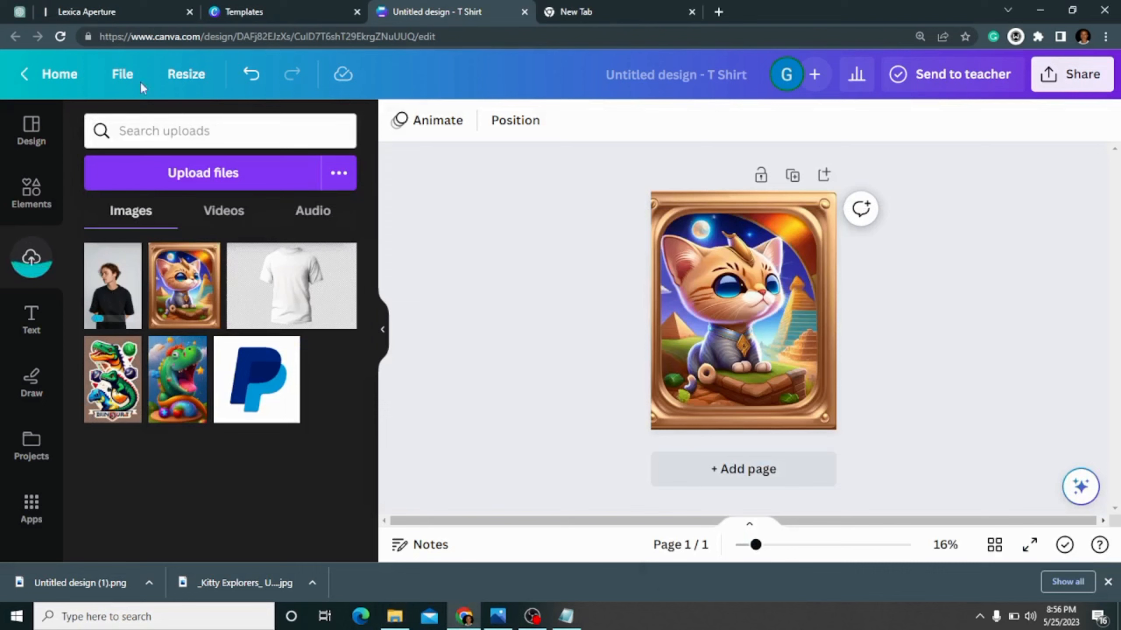
- Leave the kitten design for the Canva home page and create a new blank T-Shirt design of 14 × 18 in
left_click(21, 74)
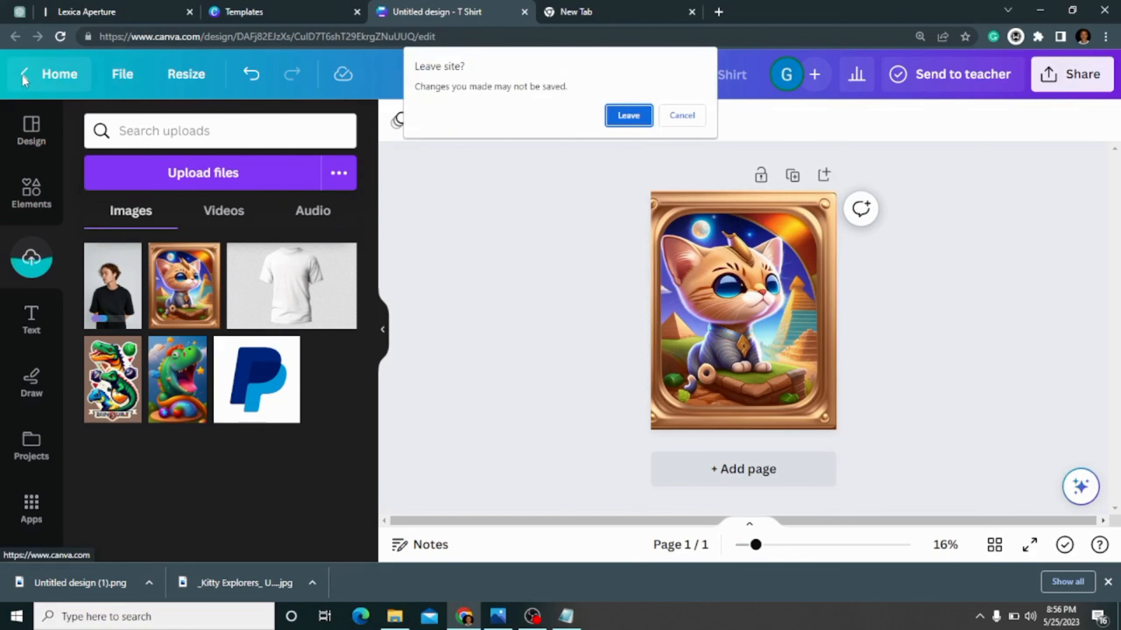
left_click(642, 115)
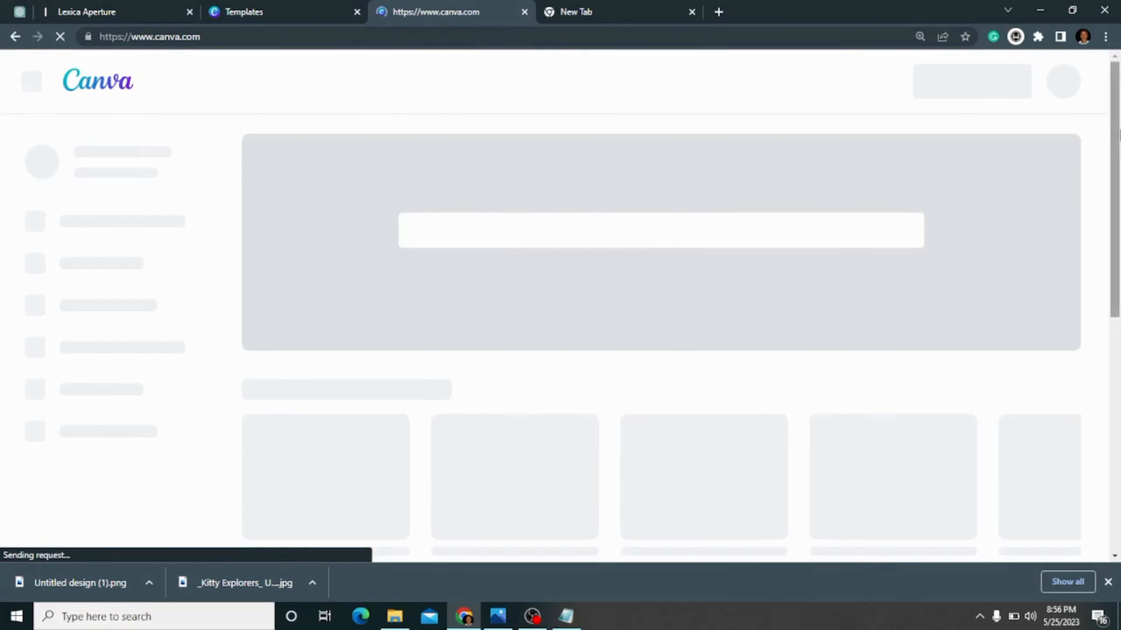
mouse_move(1120, 108)
left_mouse_down()
mouse_move(1119, 185)
mouse_move(1119, 125)
left_mouse_up()
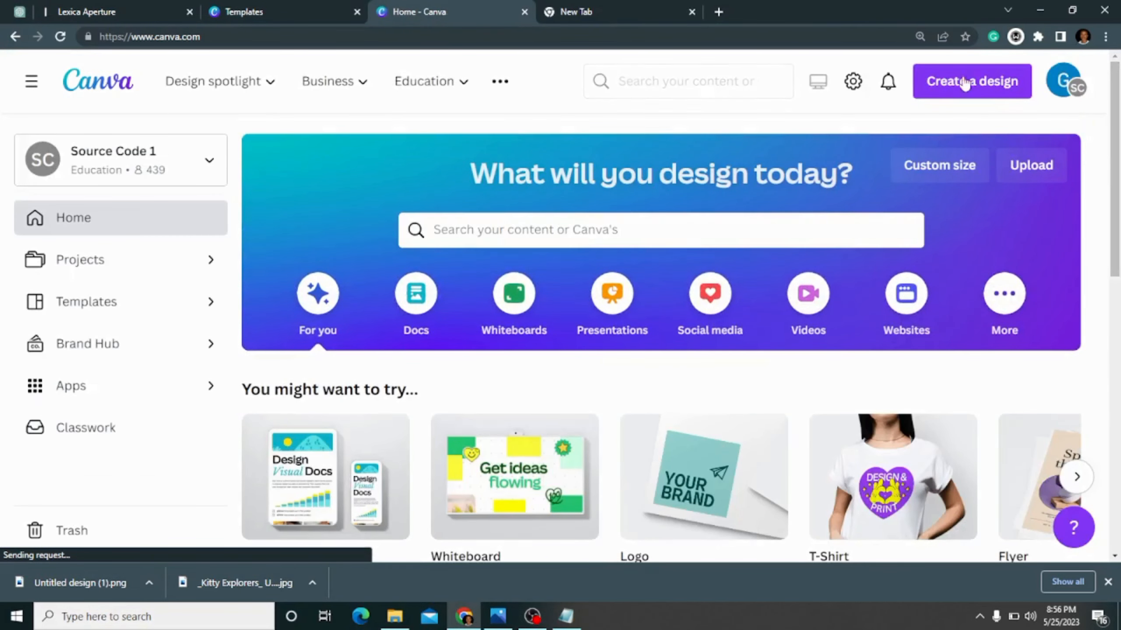
left_click(985, 95)
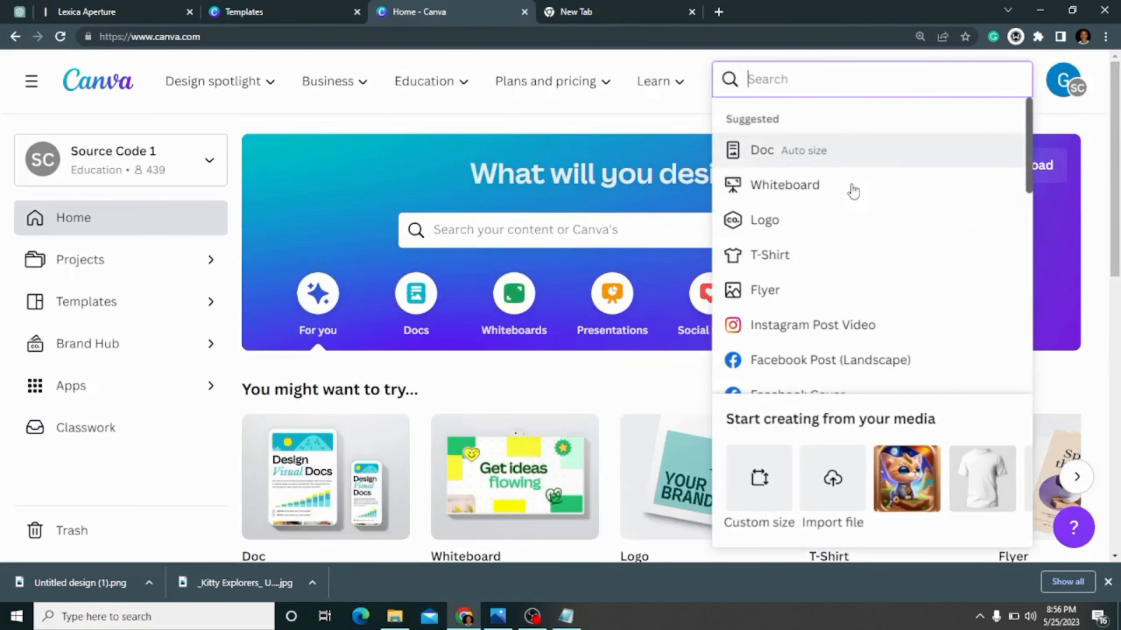
scroll(946, 307, "down", 2)
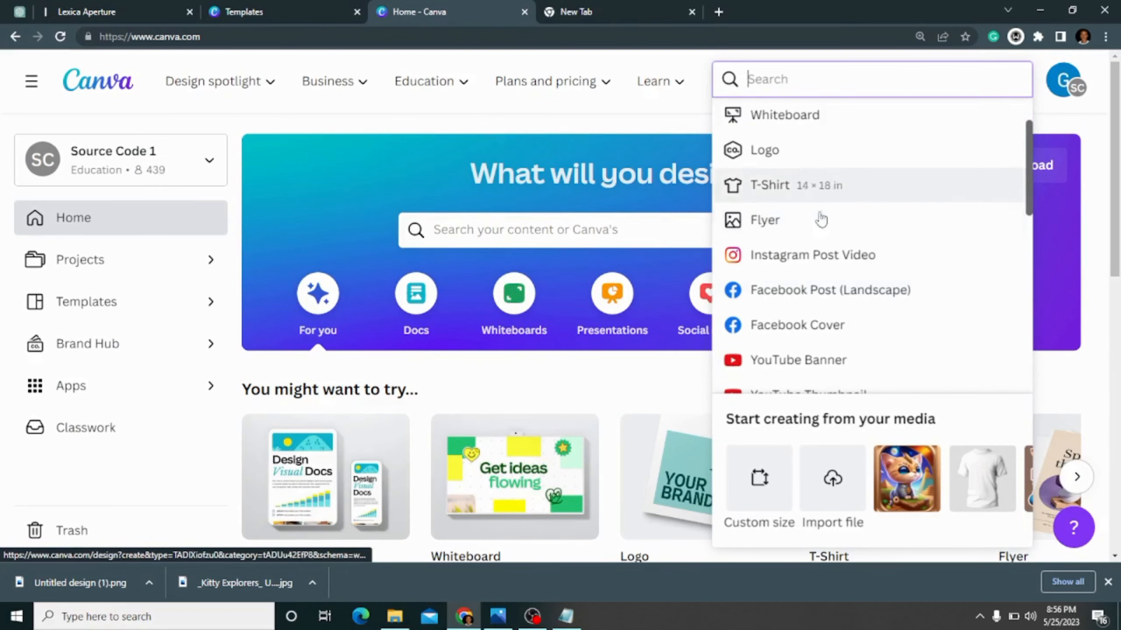
left_click(838, 189)
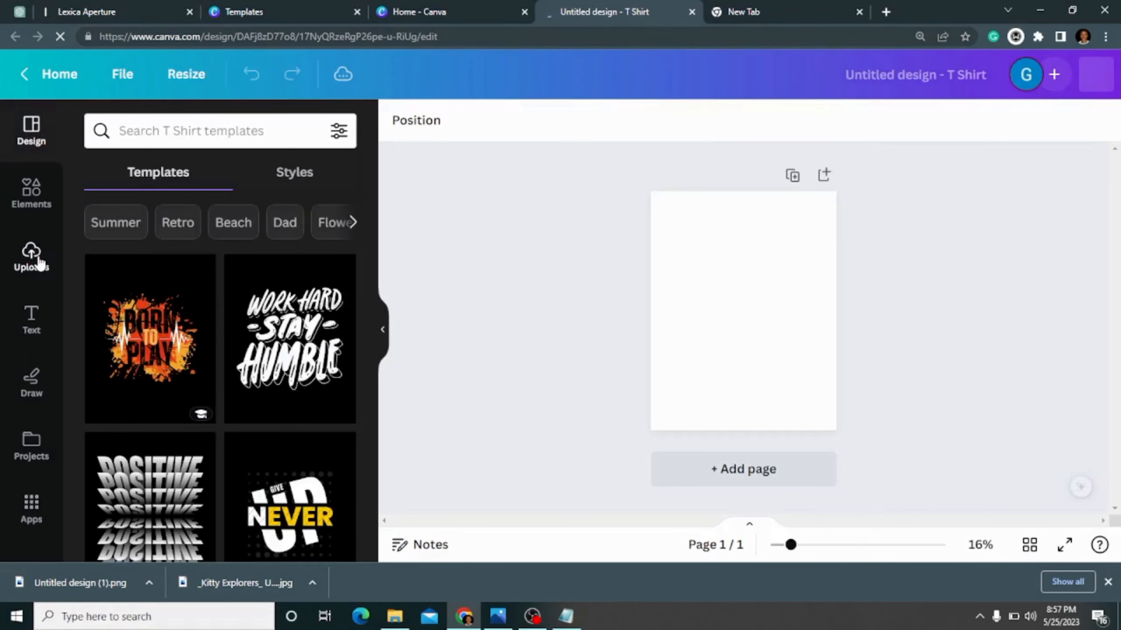
- Upload the photo of the person in a black t-shirt from the tshirts design folder to the new design's uploads
left_click(42, 251)
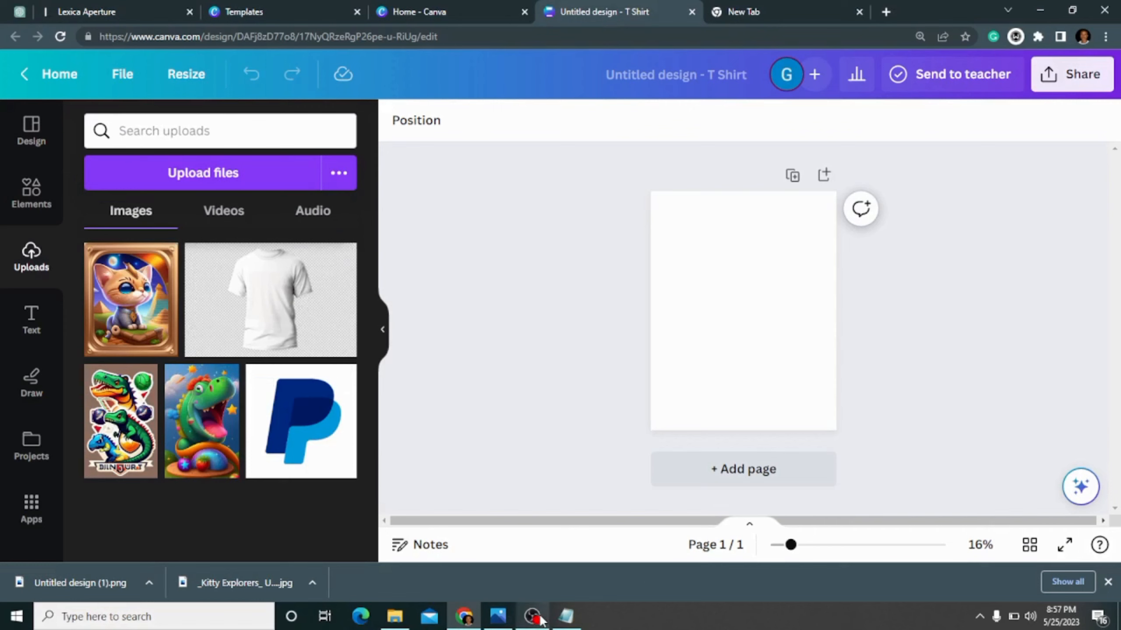
left_click(395, 616)
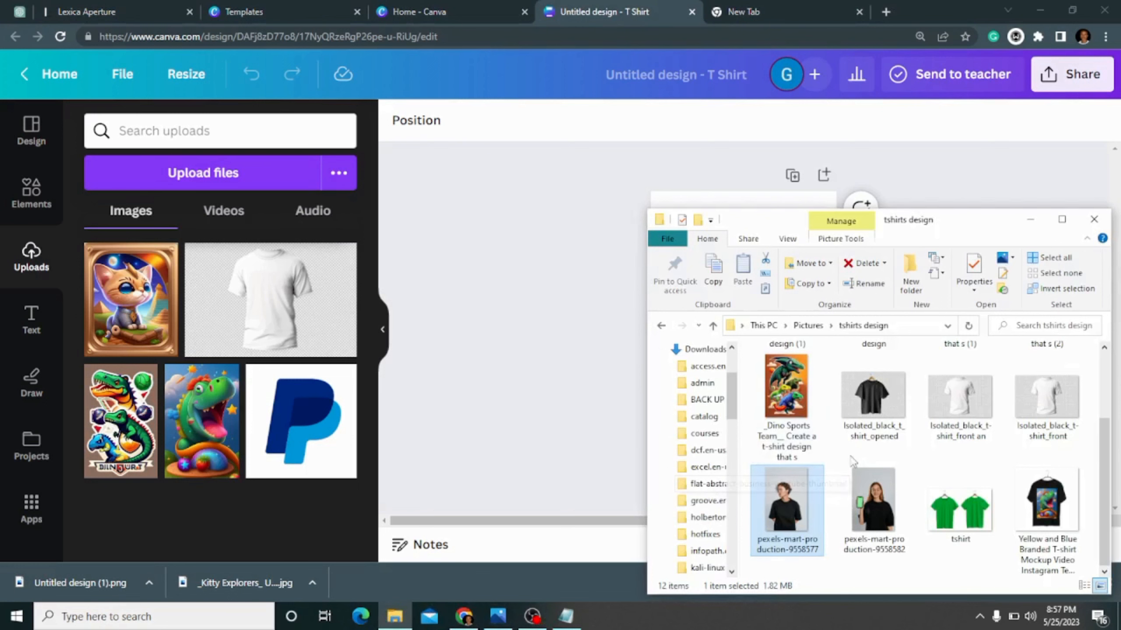
left_click_drag(887, 532, 251, 335)
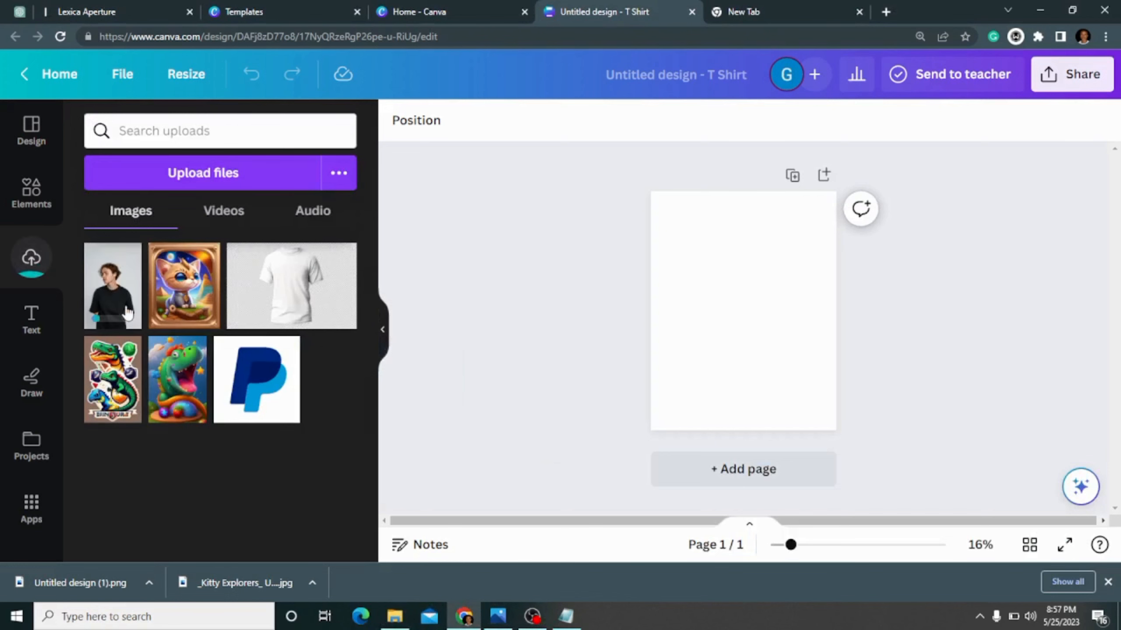
- Place the photo of the person in the black t-shirt on the page and enlarge it to cover the whole page
left_click(117, 299)
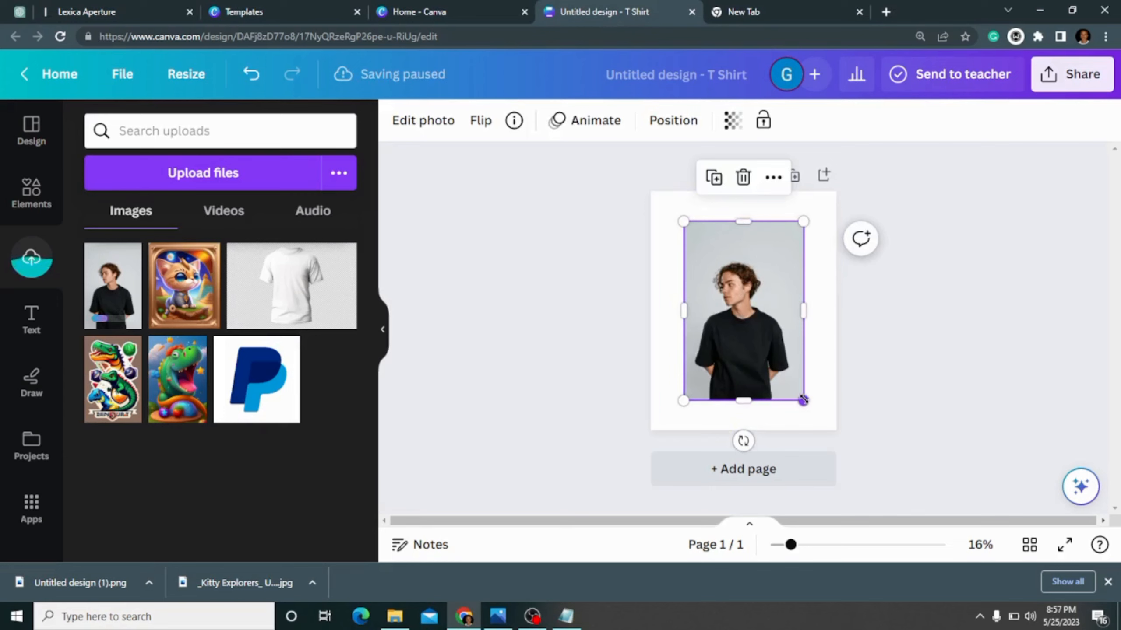
left_click_drag(803, 400, 830, 440)
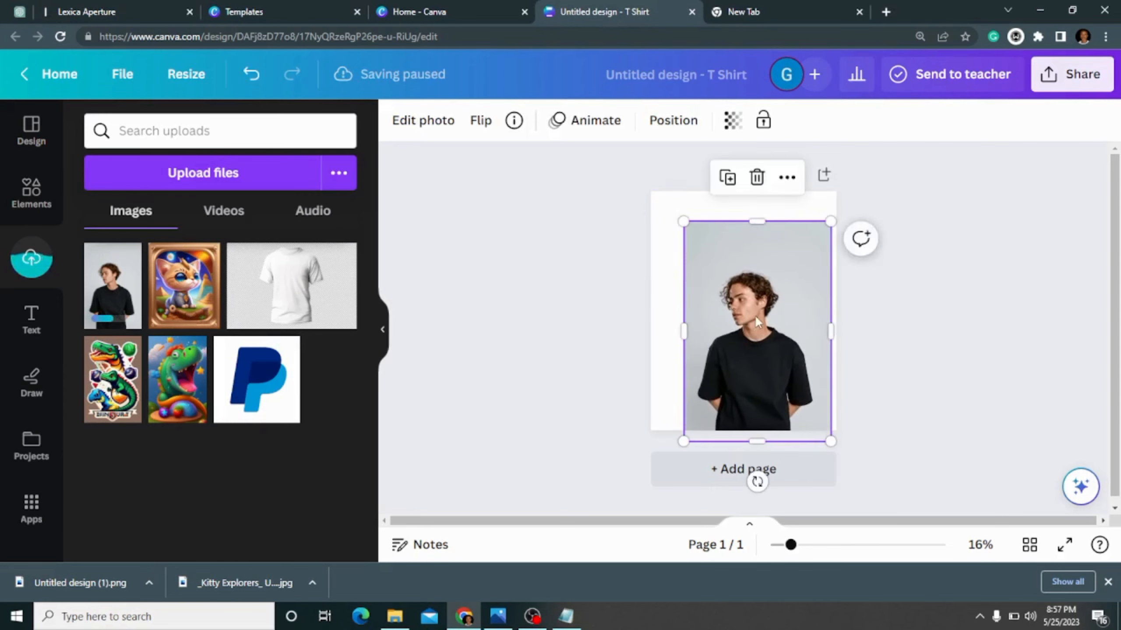
left_click_drag(755, 315, 741, 285)
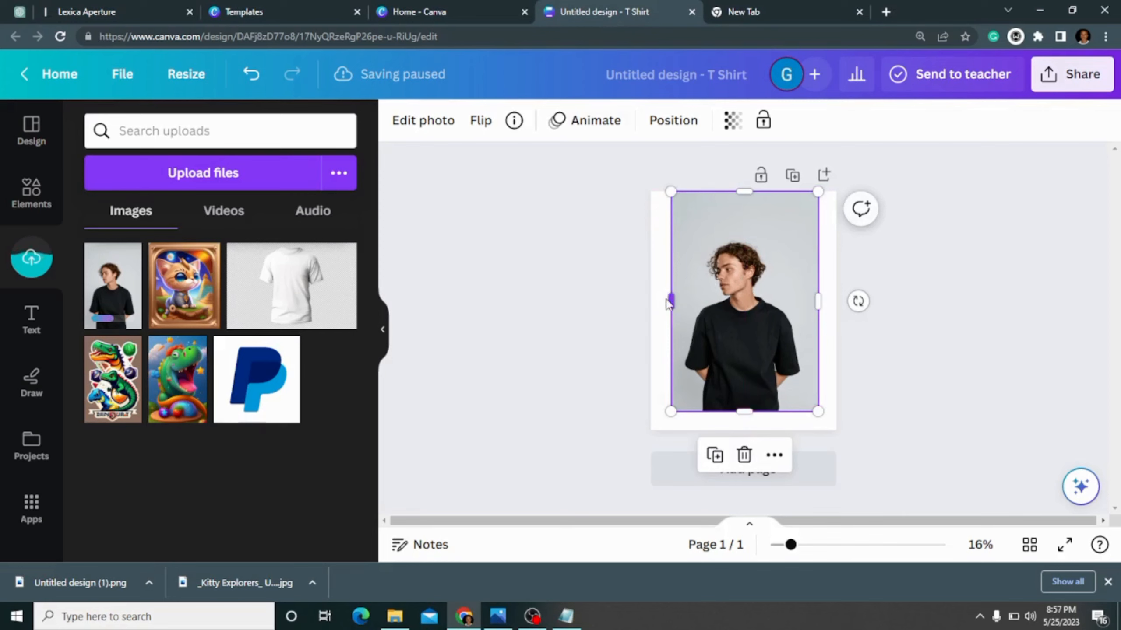
left_click_drag(671, 305, 650, 303)
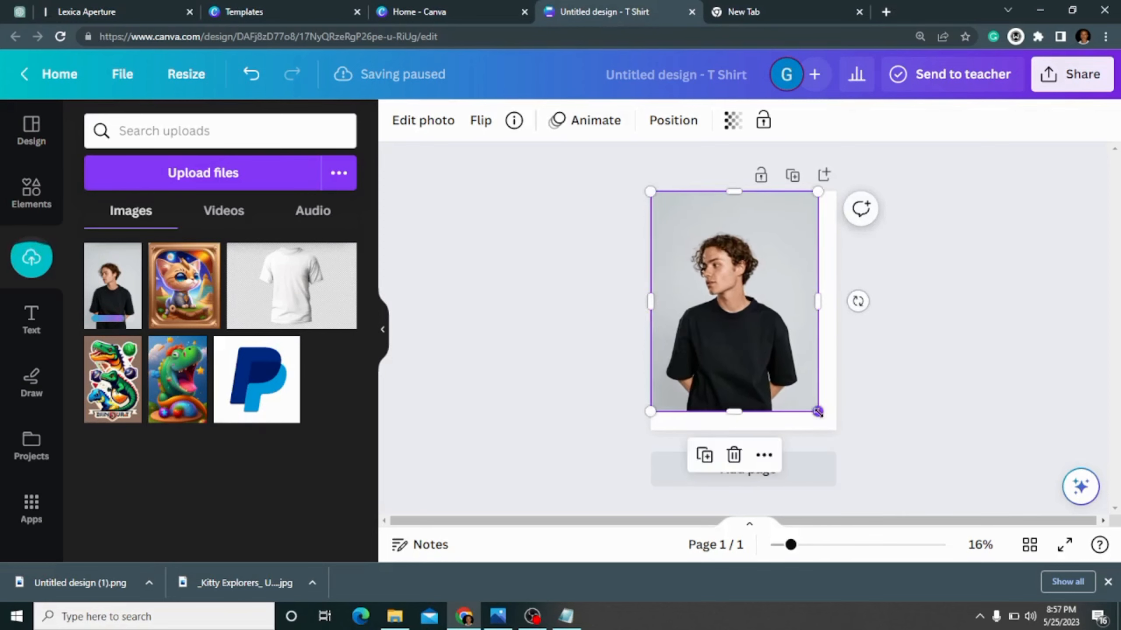
left_click_drag(818, 411, 831, 432)
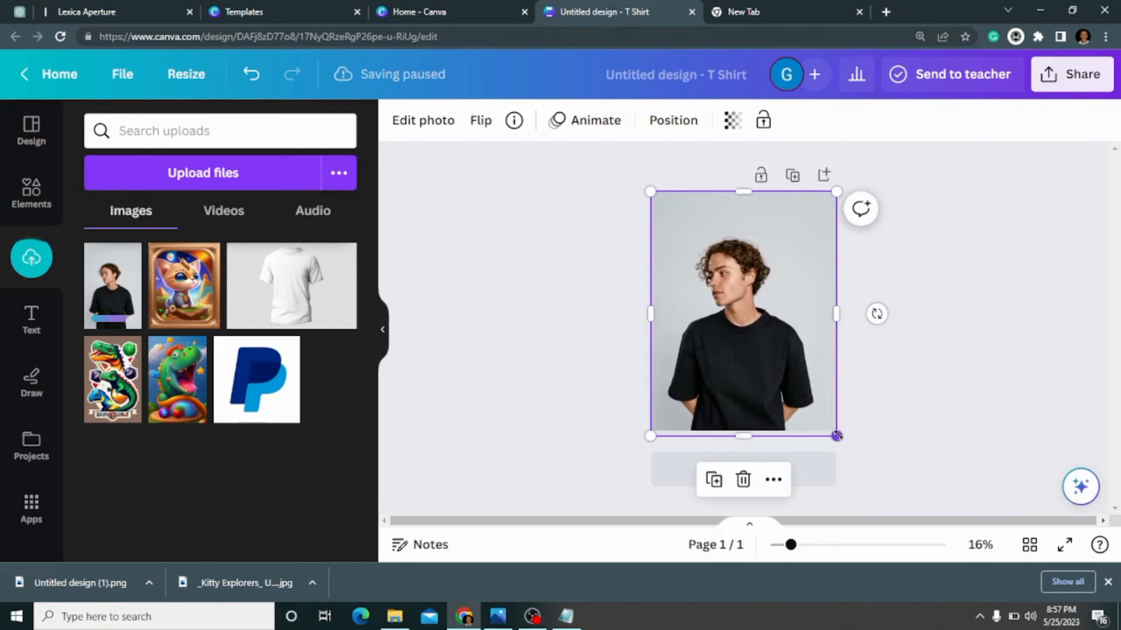
left_click_drag(841, 437, 843, 445)
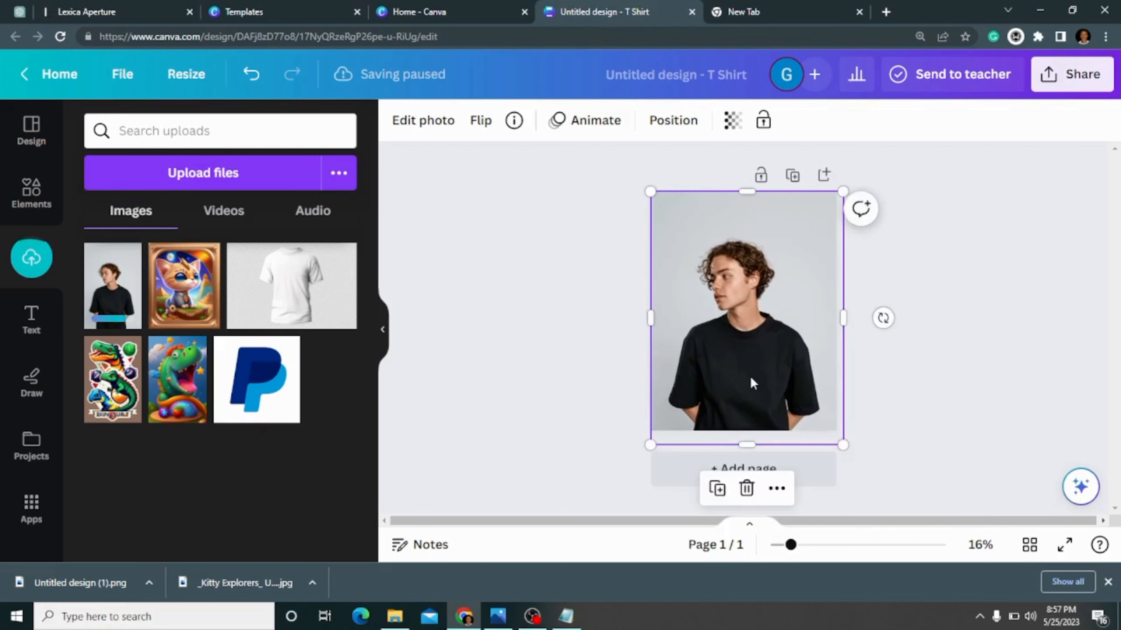
mouse_move(749, 376)
left_mouse_down()
mouse_move(746, 348)
mouse_move(743, 361)
left_mouse_up()
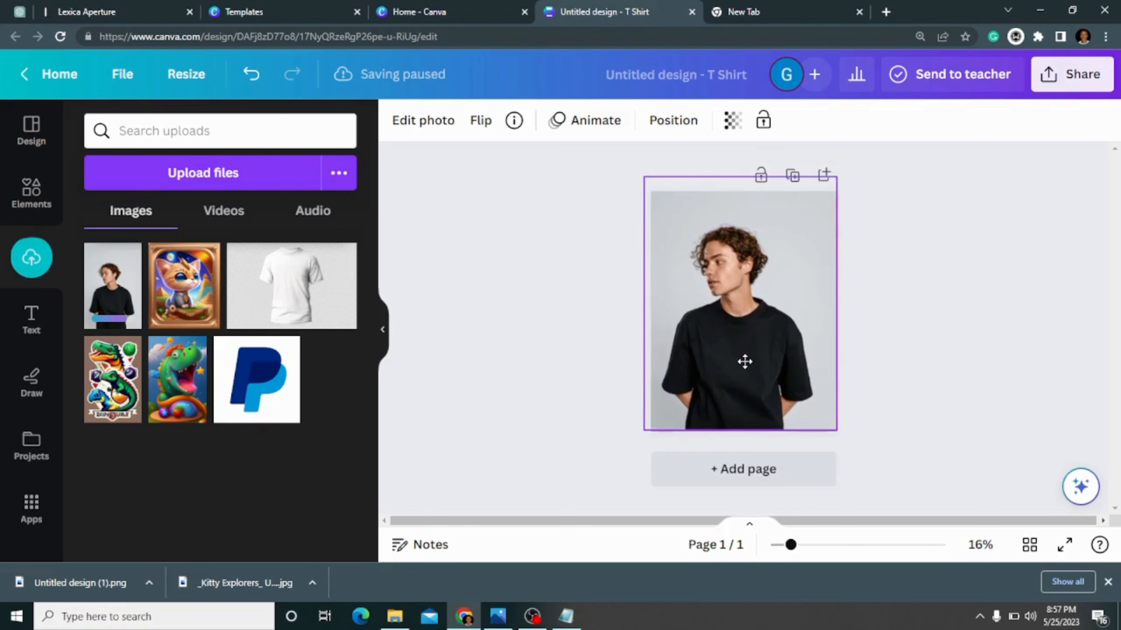
left_click(956, 344)
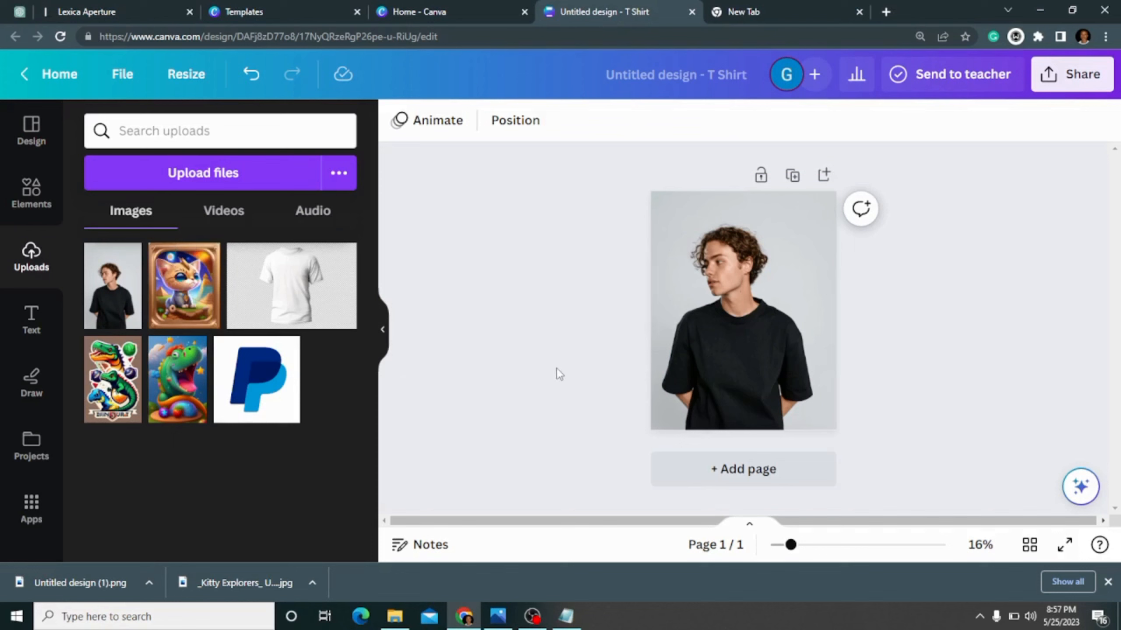
- Add the framed kitten image, scale it down and centre it on the chest of the black t-shirt
left_click(179, 300)
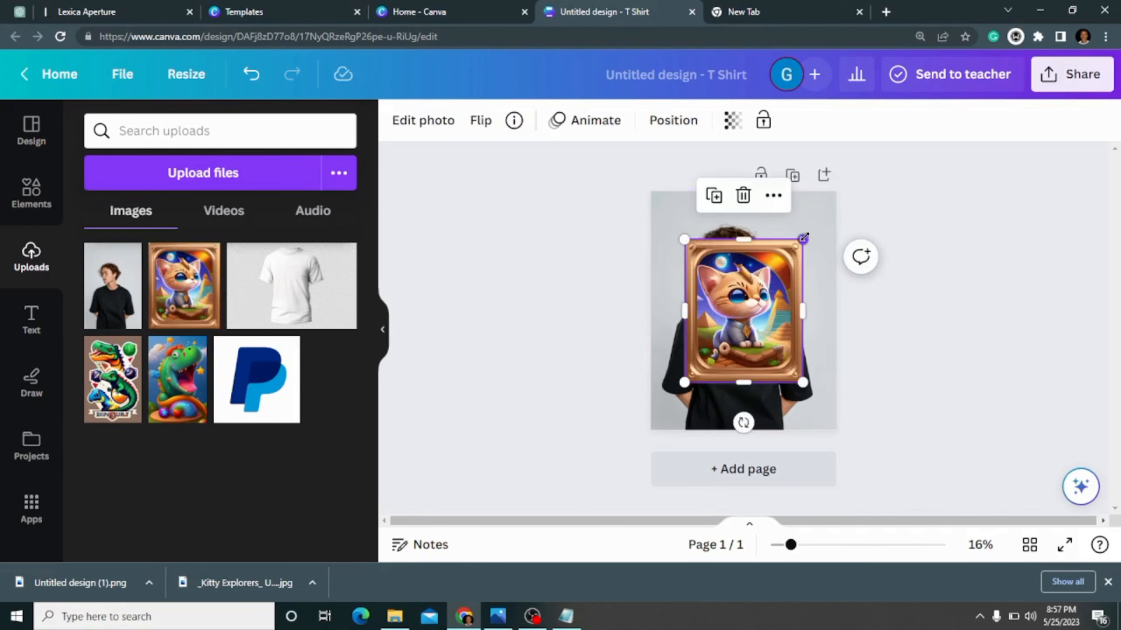
left_click_drag(779, 276, 739, 330)
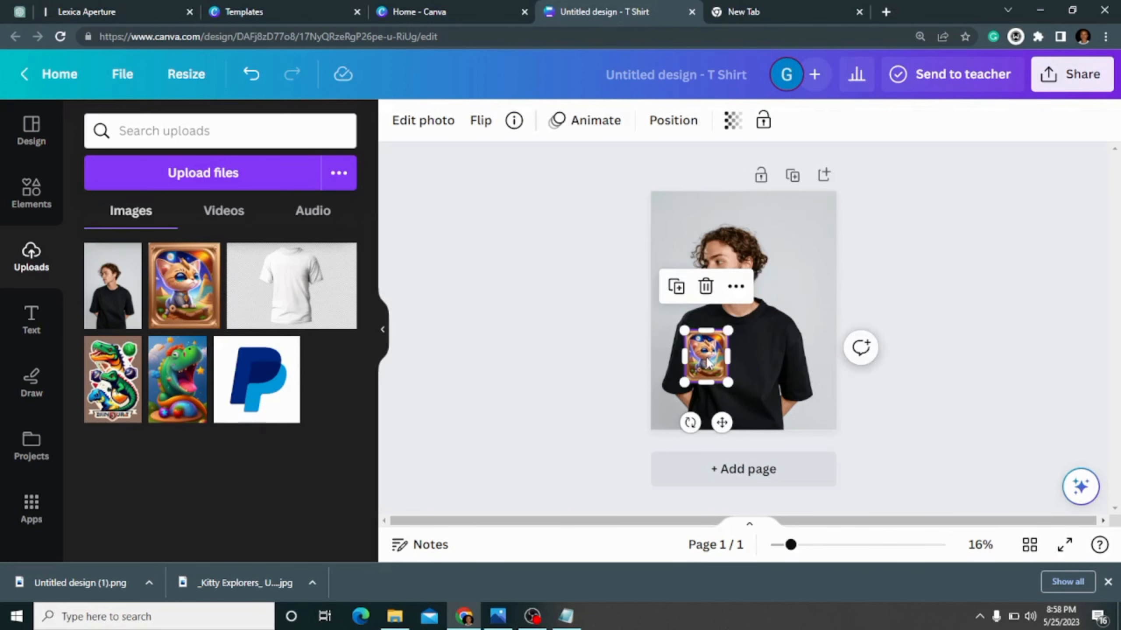
left_click_drag(702, 359, 738, 362)
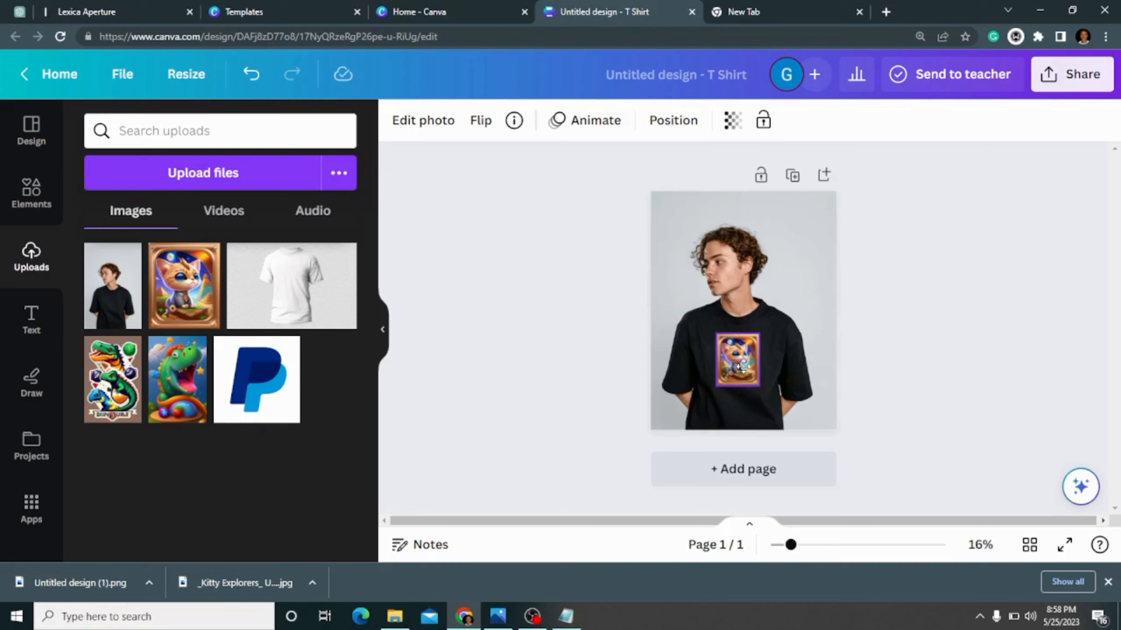
left_click(970, 268)
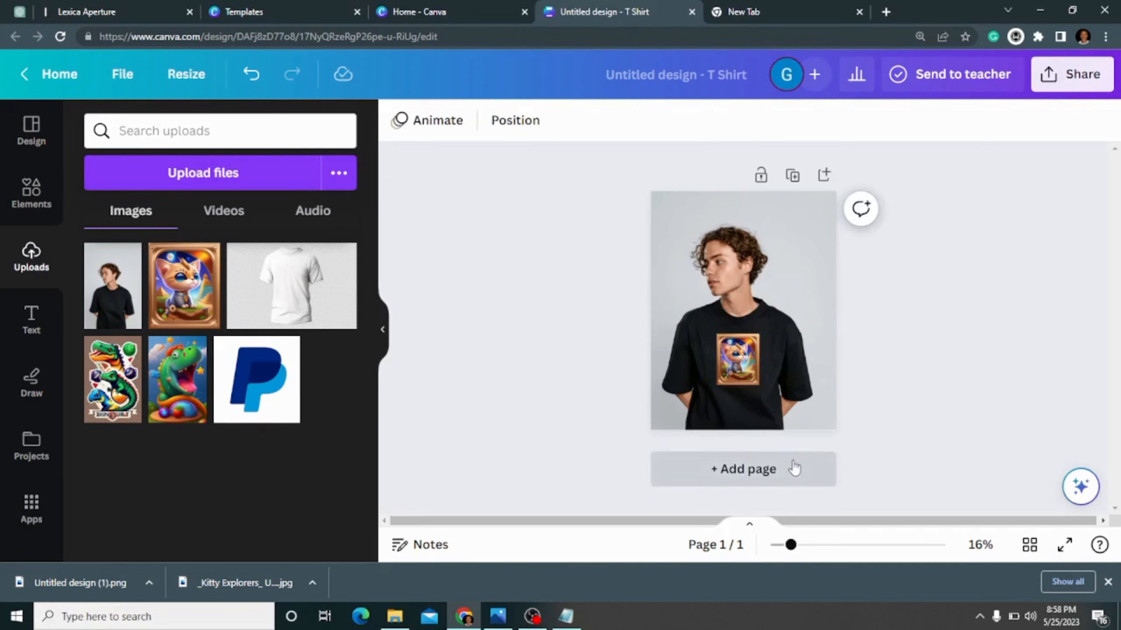
- Shrink the kitten image to a small badge and place it on the wearer's left chest
left_click(749, 376)
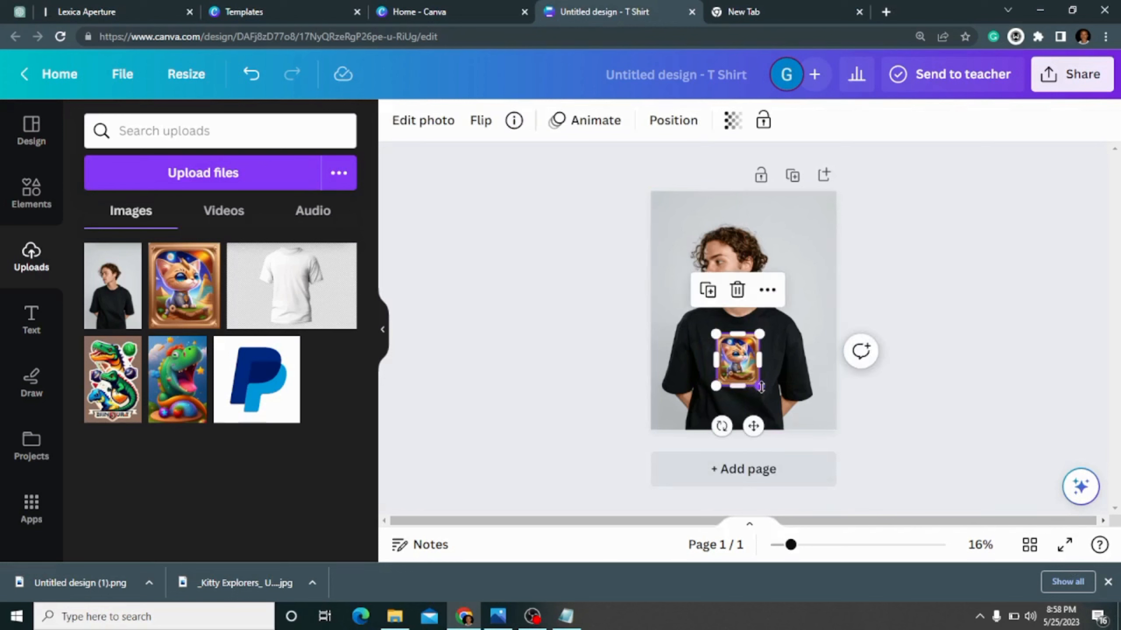
mouse_move(759, 386)
left_mouse_down()
mouse_move(770, 401)
mouse_move(745, 372)
mouse_move(758, 365)
left_mouse_up()
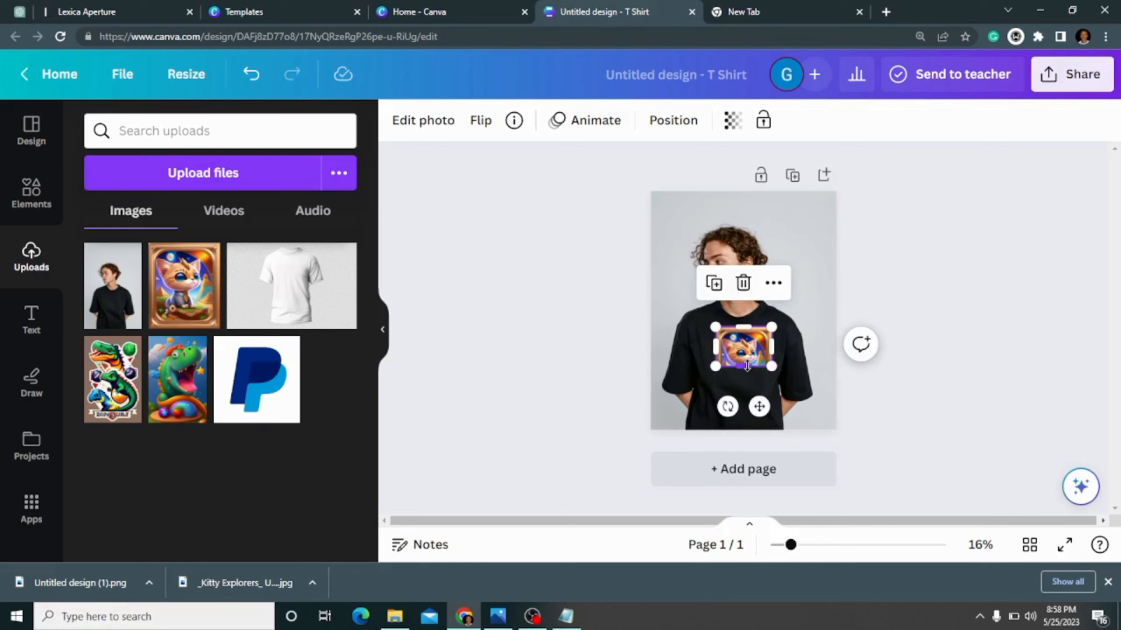
left_click_drag(747, 366, 760, 348)
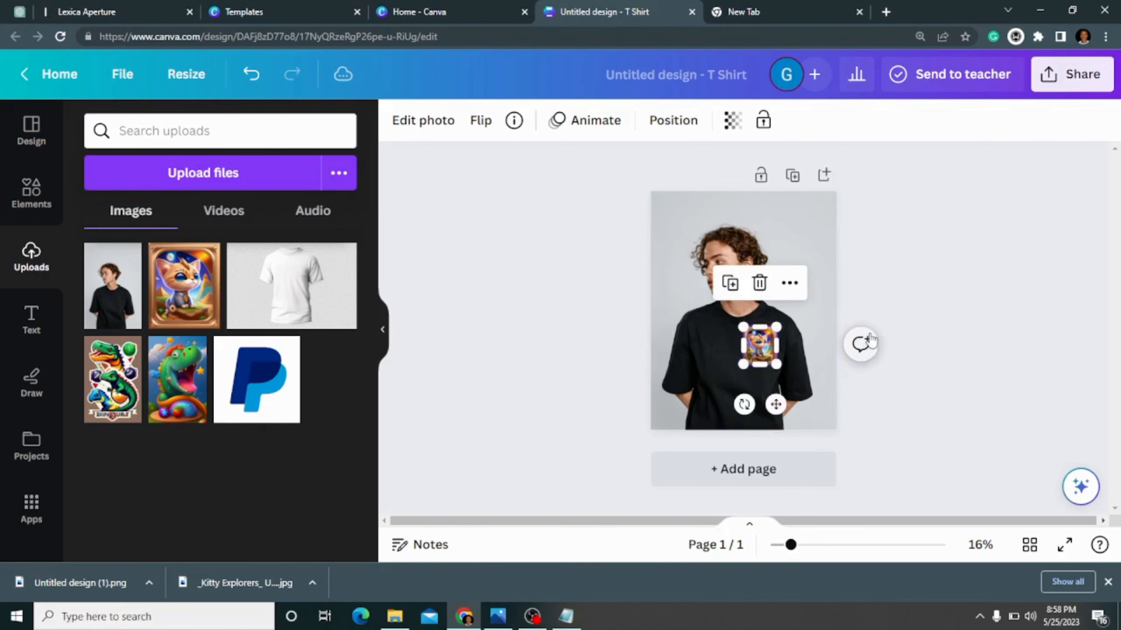
left_click(928, 302)
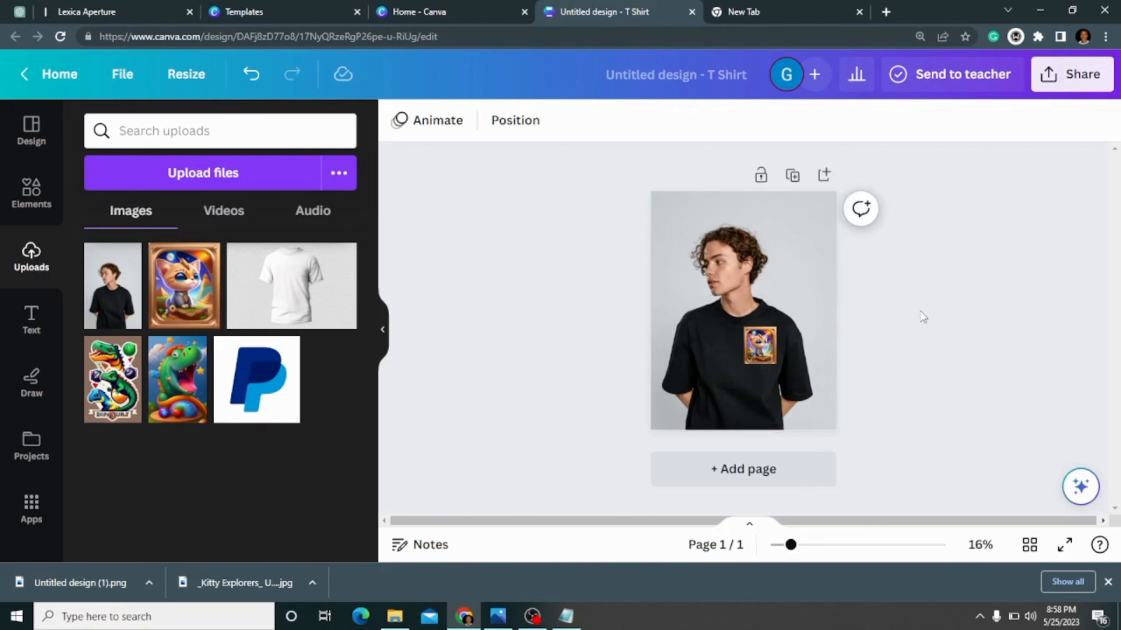
- Delete the kitten badge from the black t-shirt photo
left_click(765, 351)
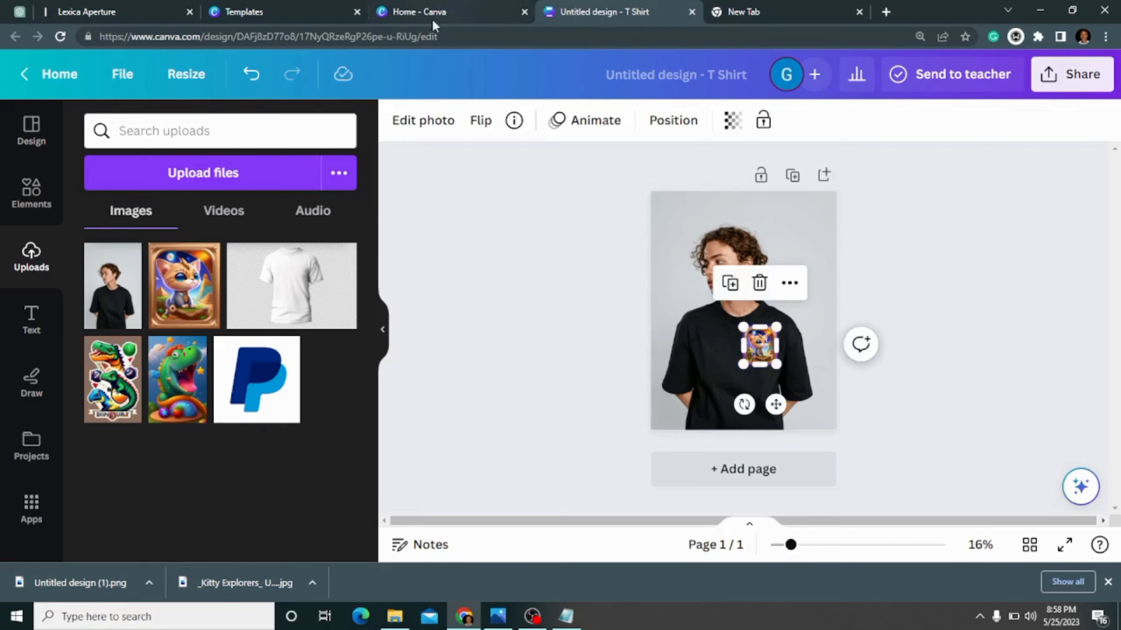
left_click(759, 283)
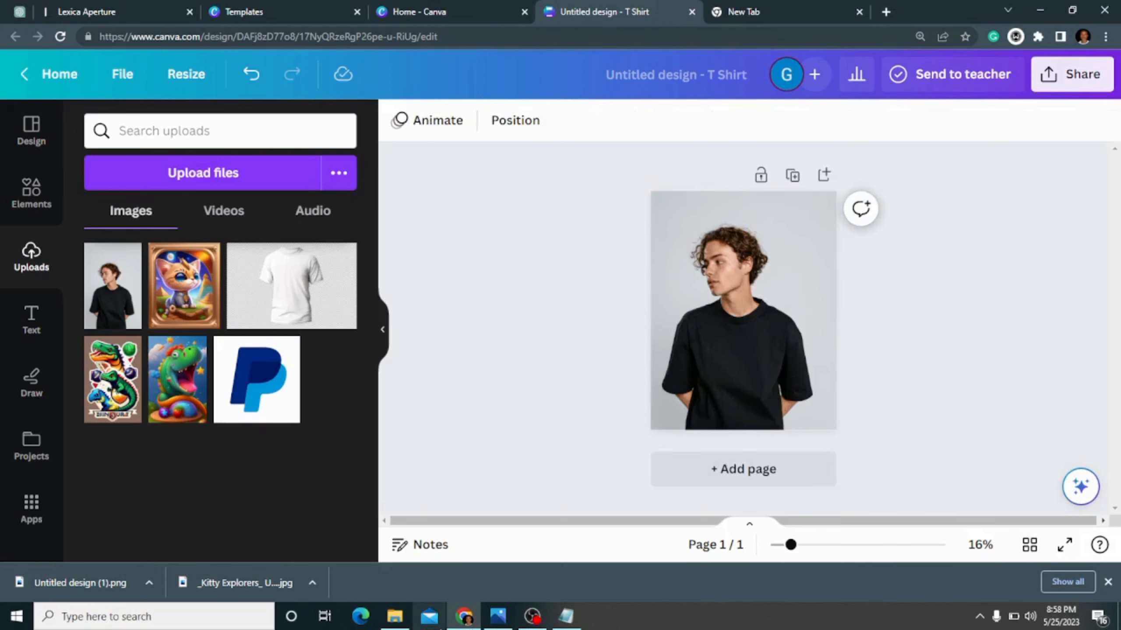
- Close the dinosaur mockup preview and upload the white Isolated_black_t-shirt_front an image from the tshirts design folder to Canva
left_click(507, 620)
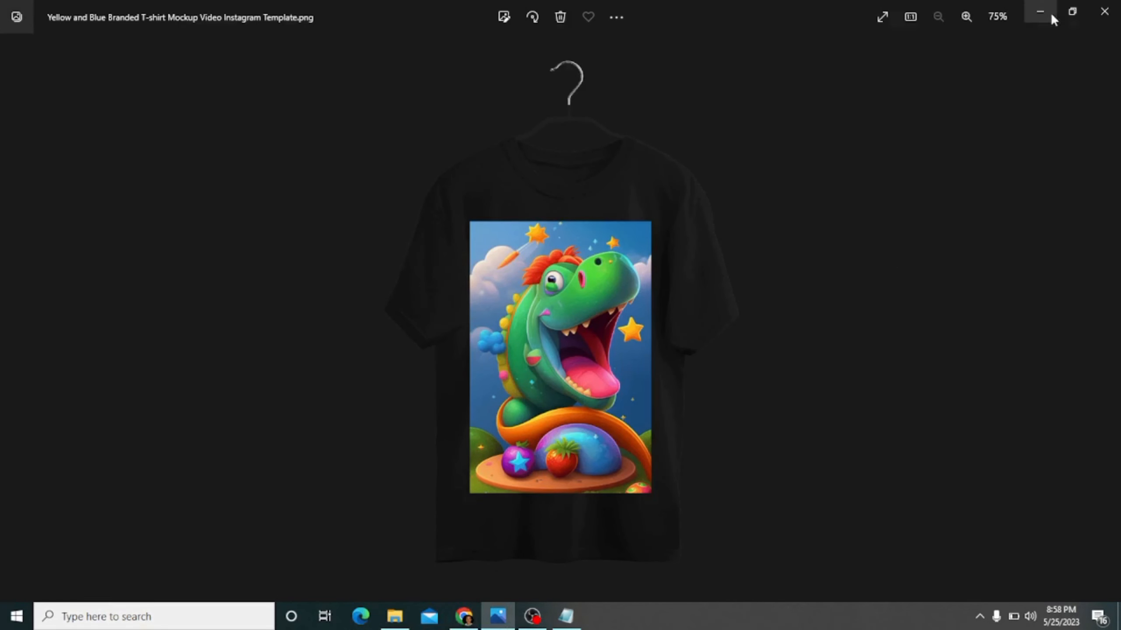
left_click(1103, 12)
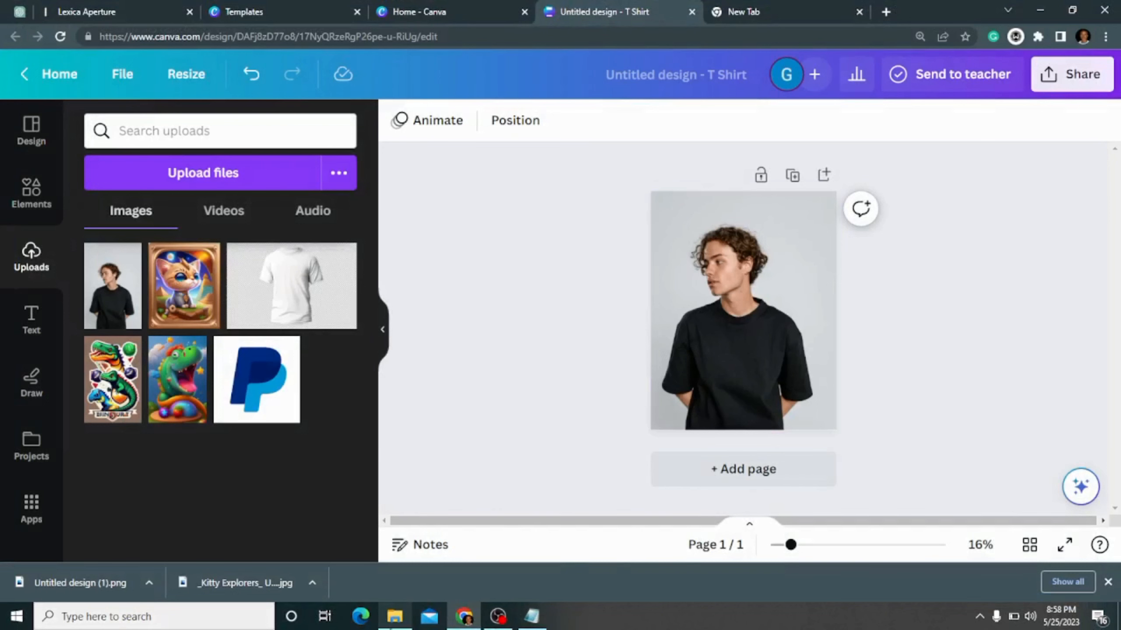
left_click(389, 623)
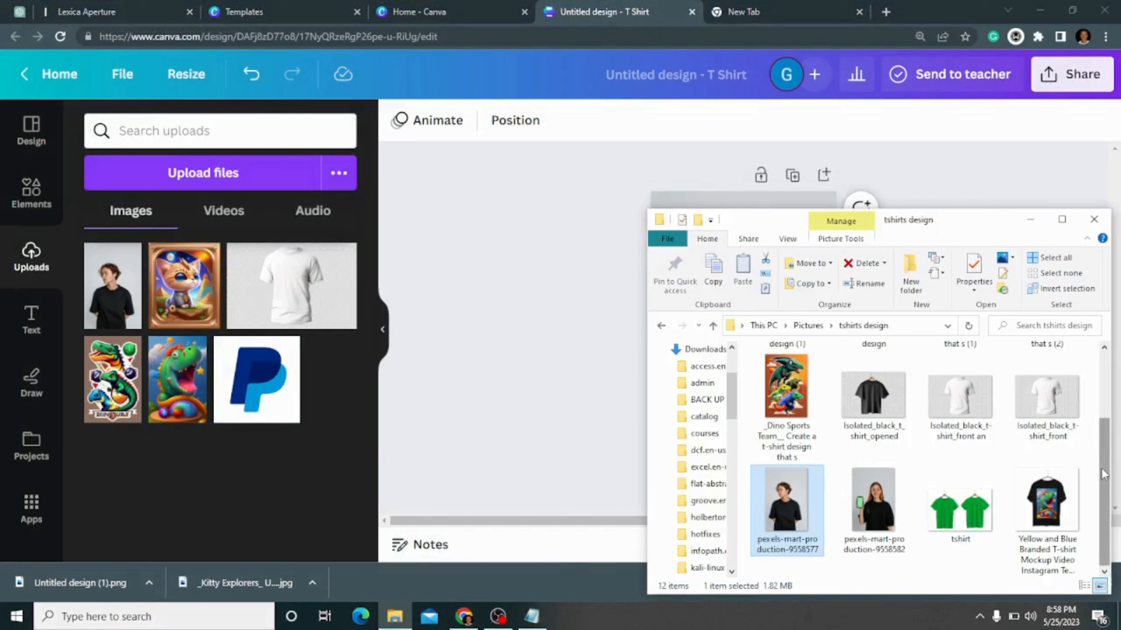
mouse_move(1103, 511)
left_mouse_down()
mouse_move(1099, 426)
mouse_move(1092, 508)
left_mouse_up()
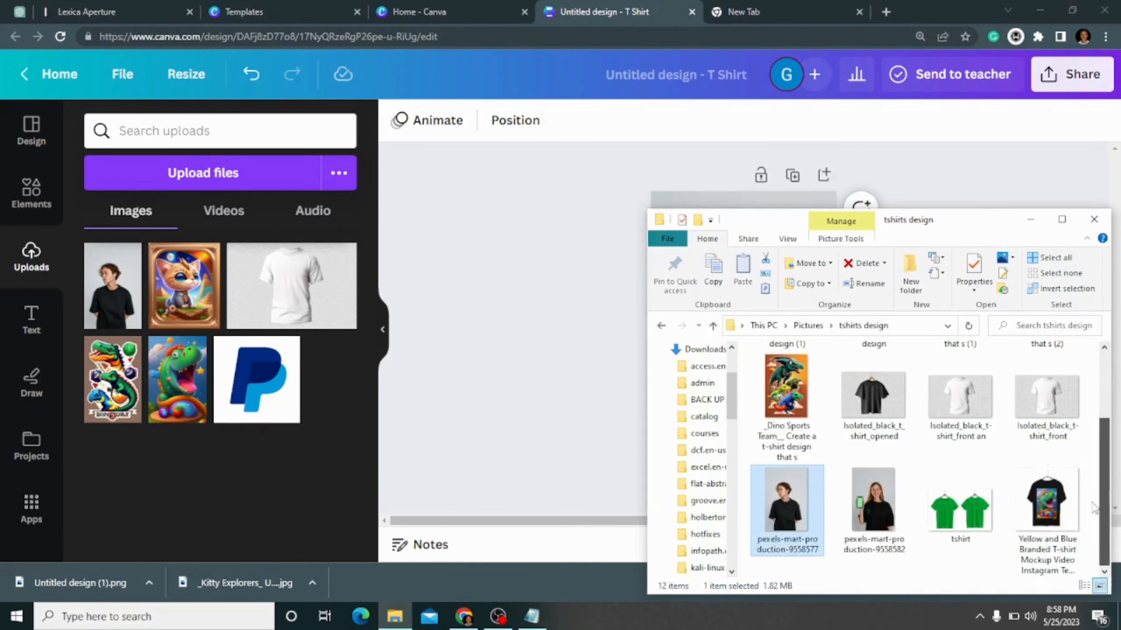
left_click(954, 395)
left_click_drag(949, 408, 168, 428)
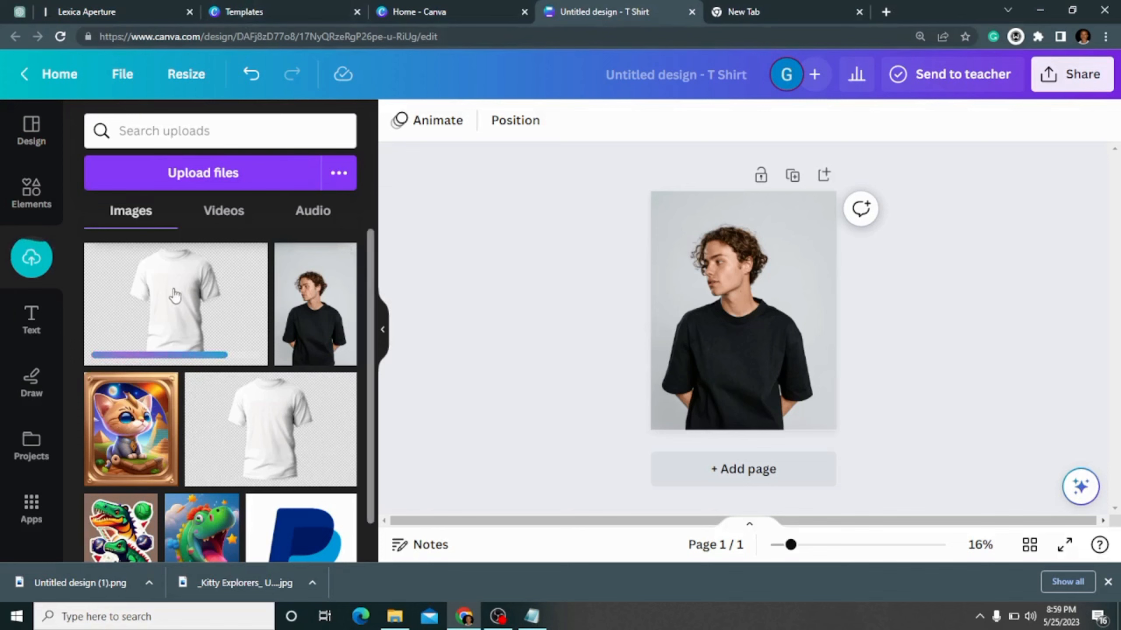
- Add the newly uploaded white t-shirt image to the page and delete the photo of the person behind it
left_click(223, 326)
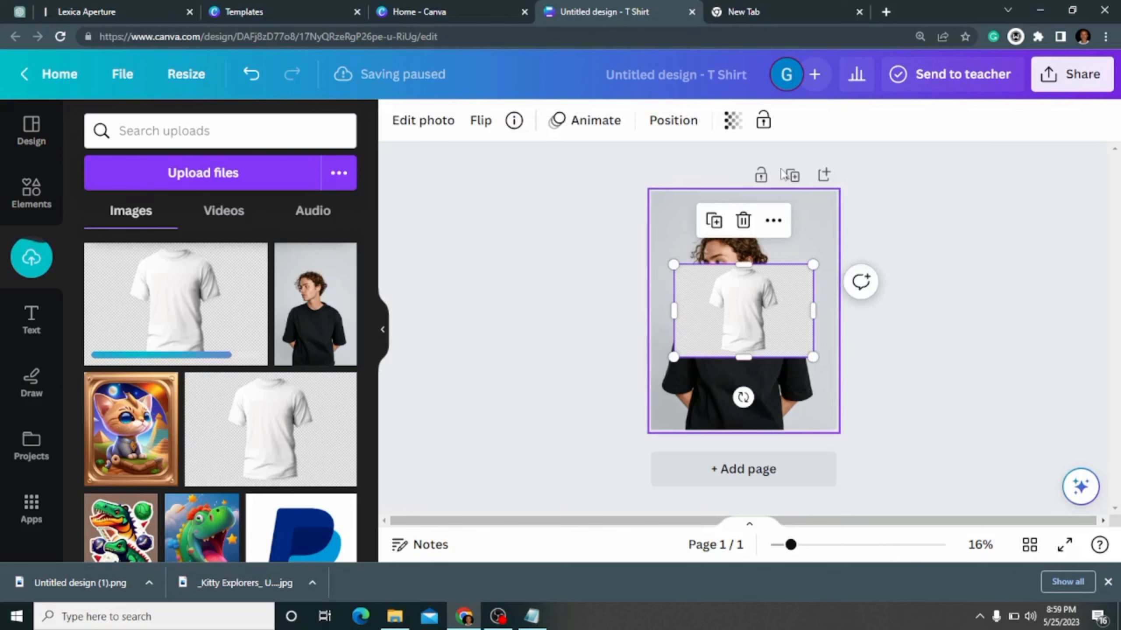
left_click(823, 240)
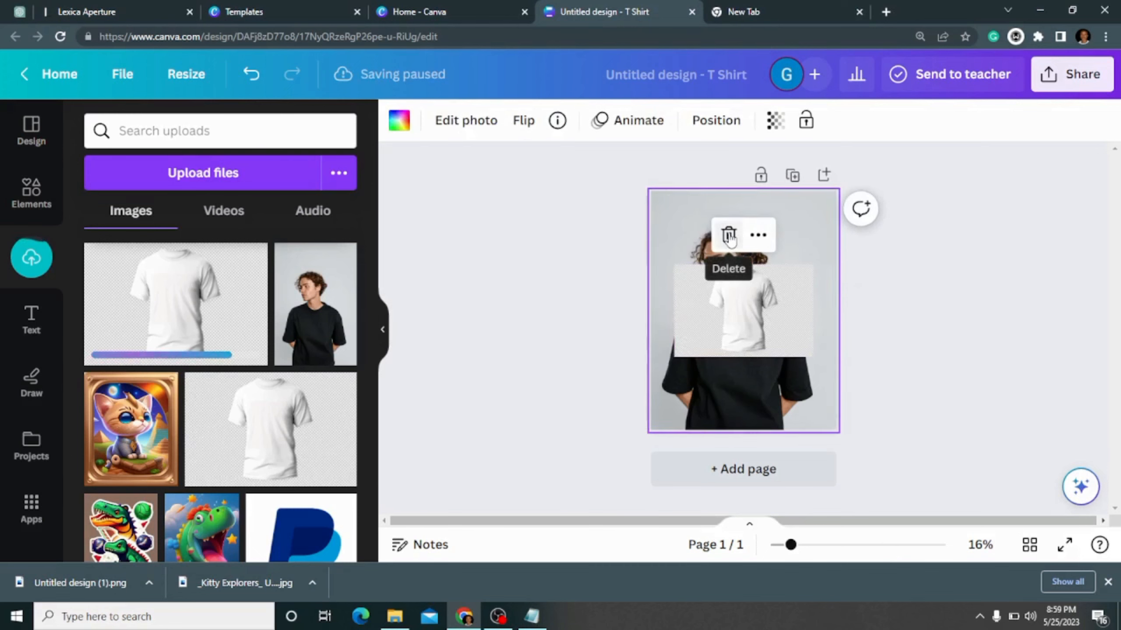
left_click(728, 234)
- Extend the white t-shirt image on all four sides until it covers the full page
left_click(807, 356)
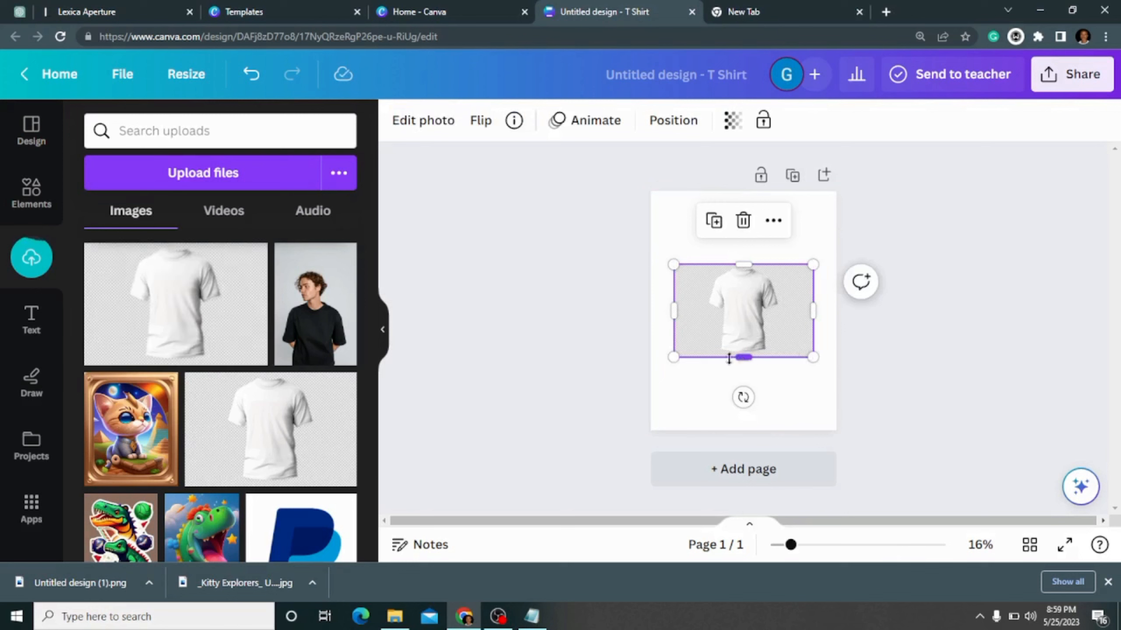
left_click_drag(745, 353, 743, 420)
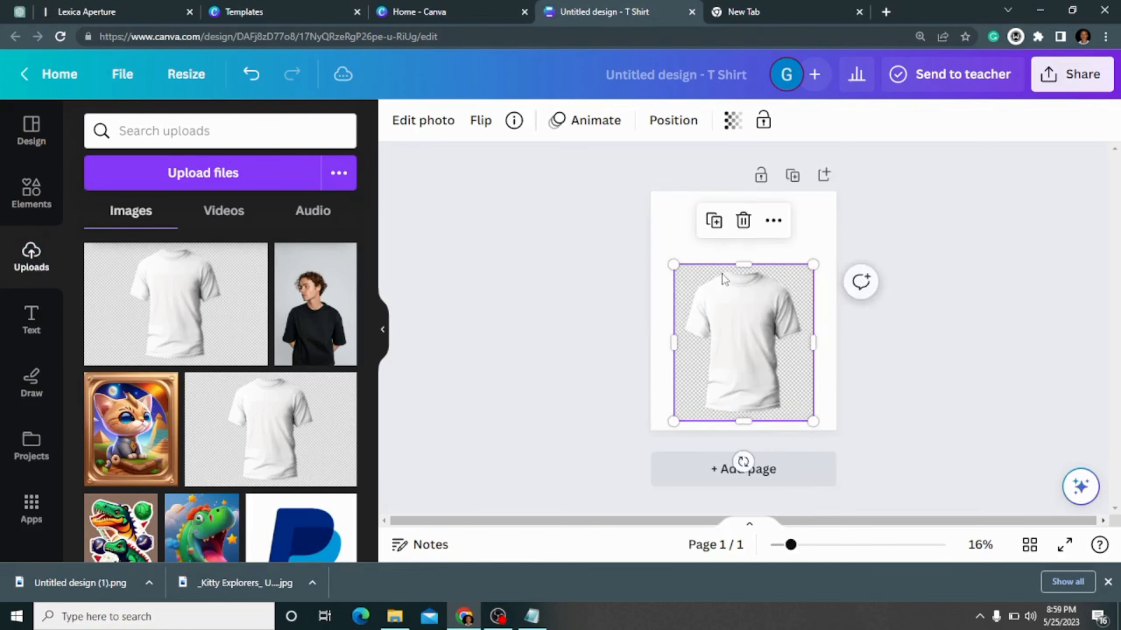
left_click_drag(738, 265, 743, 202)
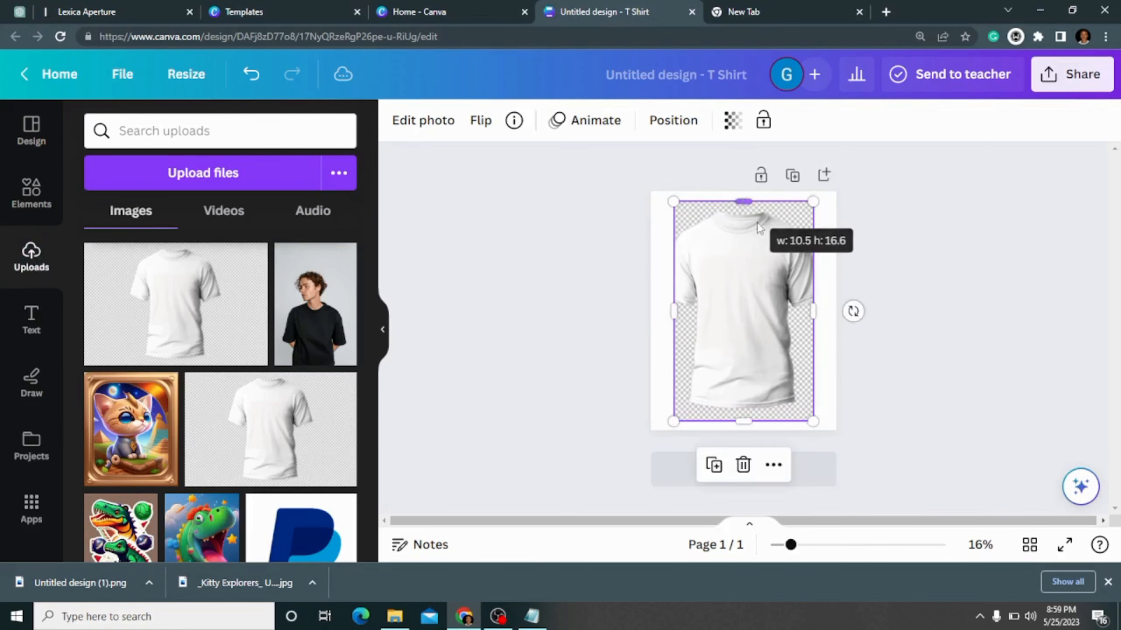
left_click_drag(813, 311, 836, 313)
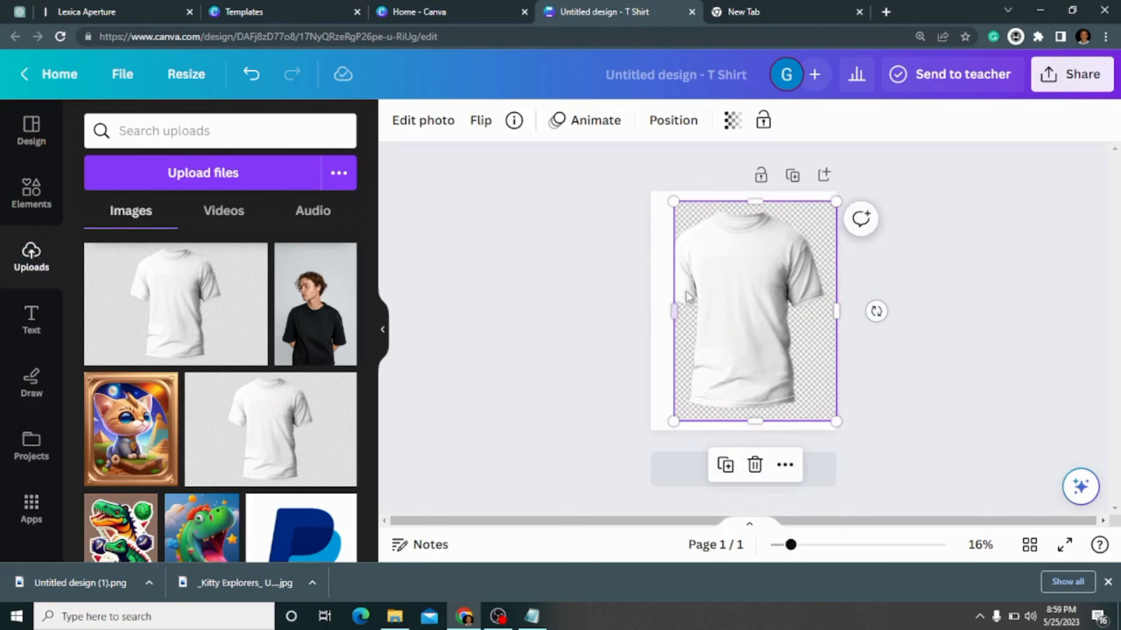
left_click_drag(673, 311, 651, 311)
left_click_drag(737, 203, 740, 192)
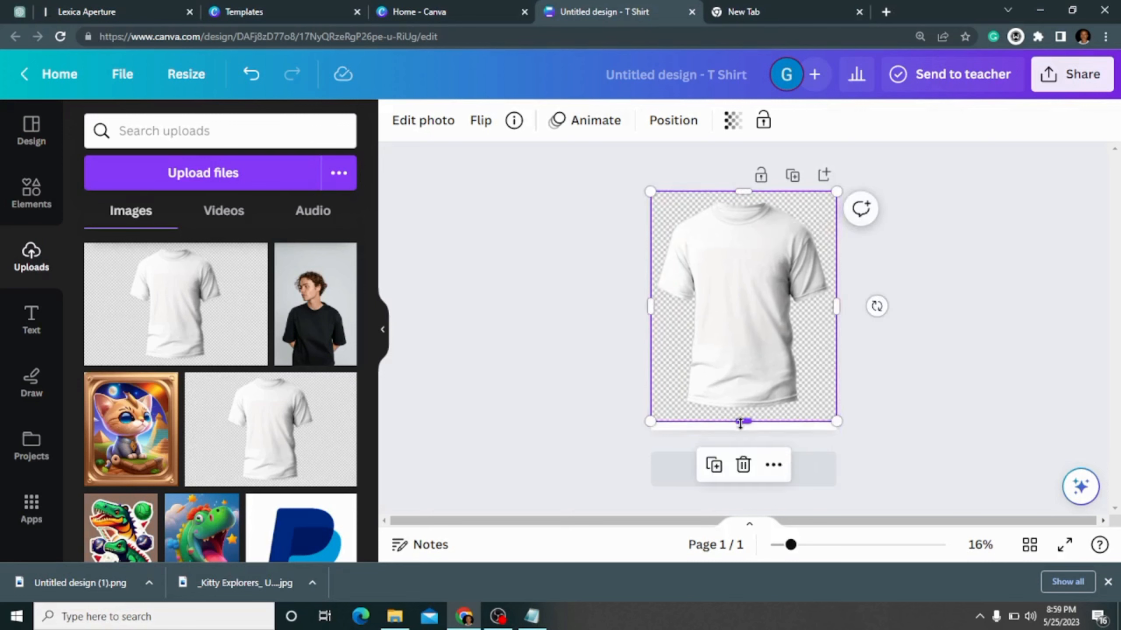
left_click_drag(740, 422, 741, 432)
left_click(945, 349)
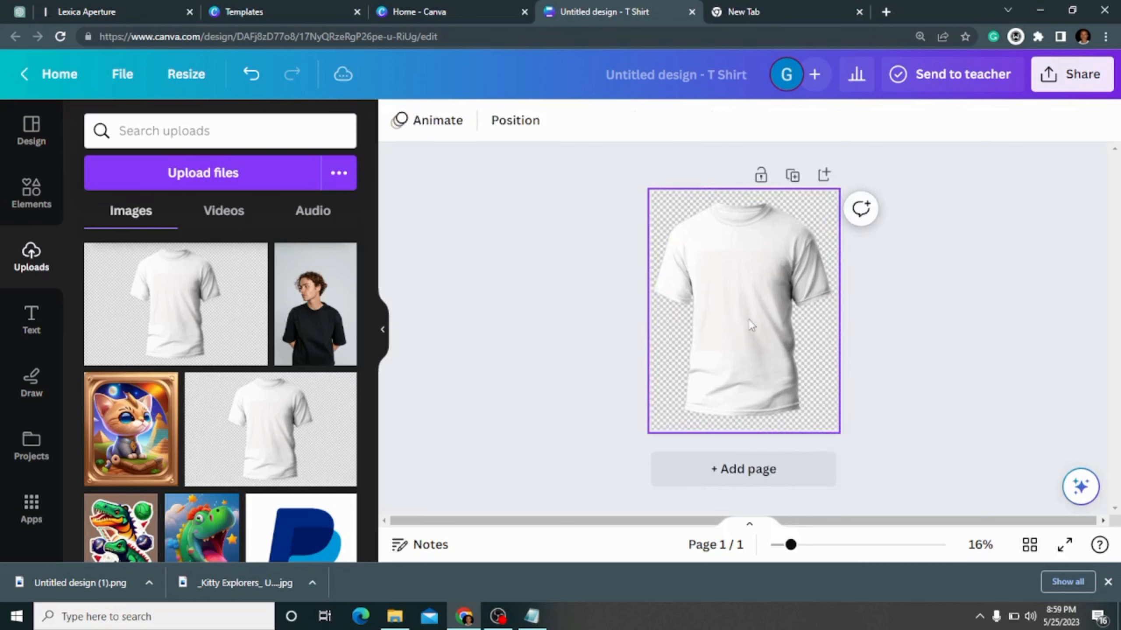
- Add the dinosaur sticker image with the brown background, scale it down and centre it on the white t-shirt's chest
left_click(121, 535)
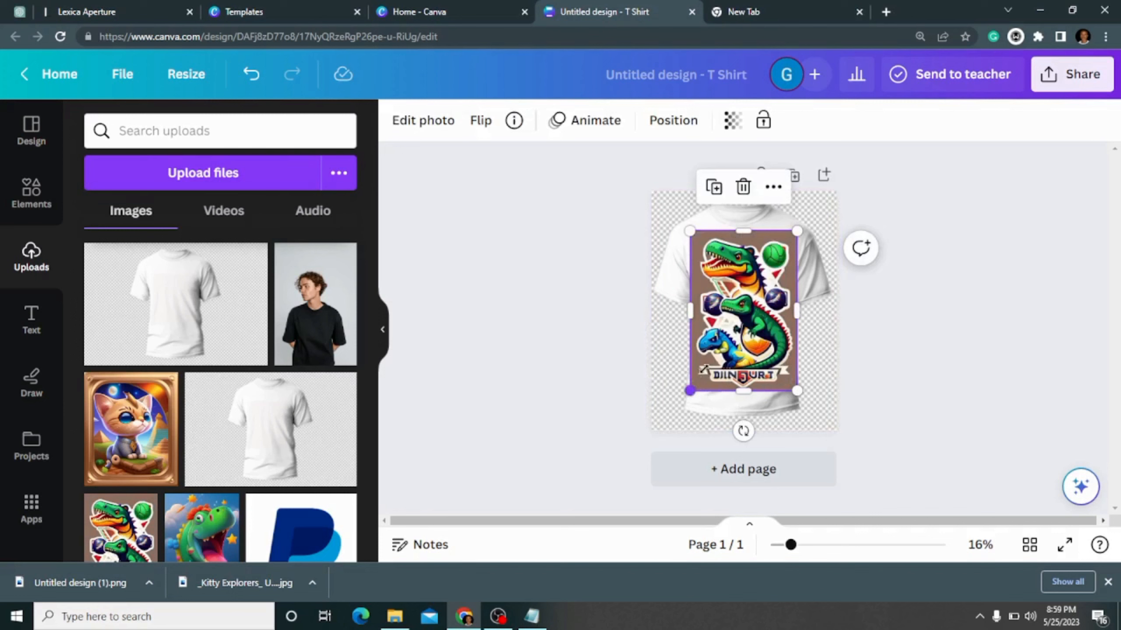
left_click_drag(691, 390, 716, 353)
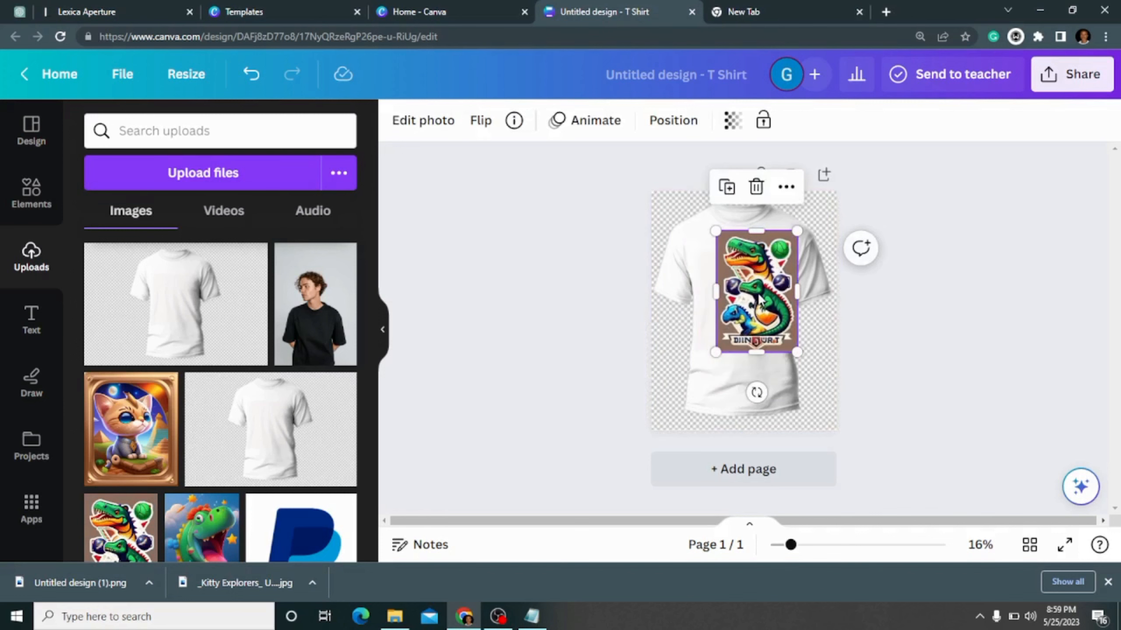
left_click_drag(761, 297, 749, 295)
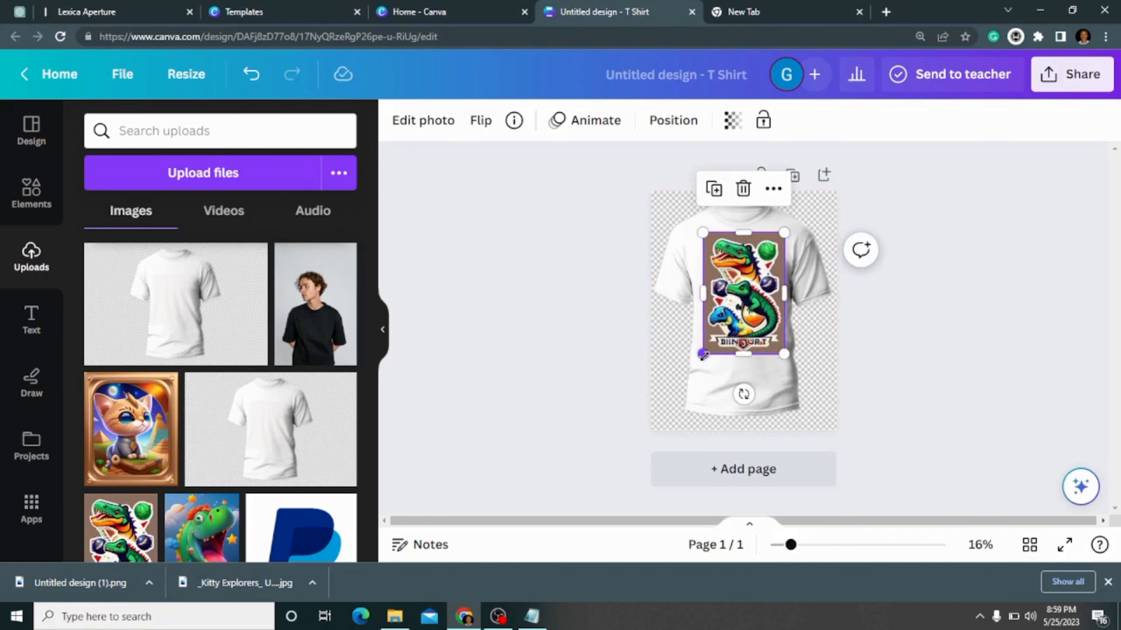
left_click_drag(704, 354, 713, 340)
left_click_drag(739, 294, 735, 304)
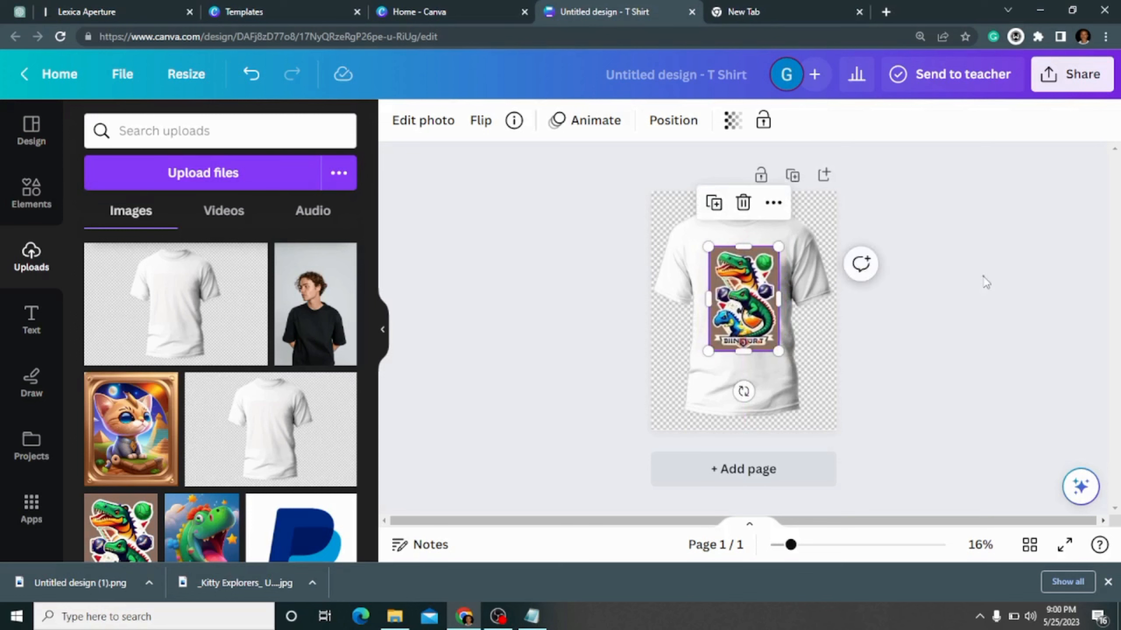
- Shift the dinosaur sticker slightly down on the white t-shirt's chest and deselect it
left_click(917, 348)
left_click(749, 311)
mouse_move(746, 305)
left_mouse_down()
mouse_move(738, 297)
mouse_move(744, 309)
left_mouse_up()
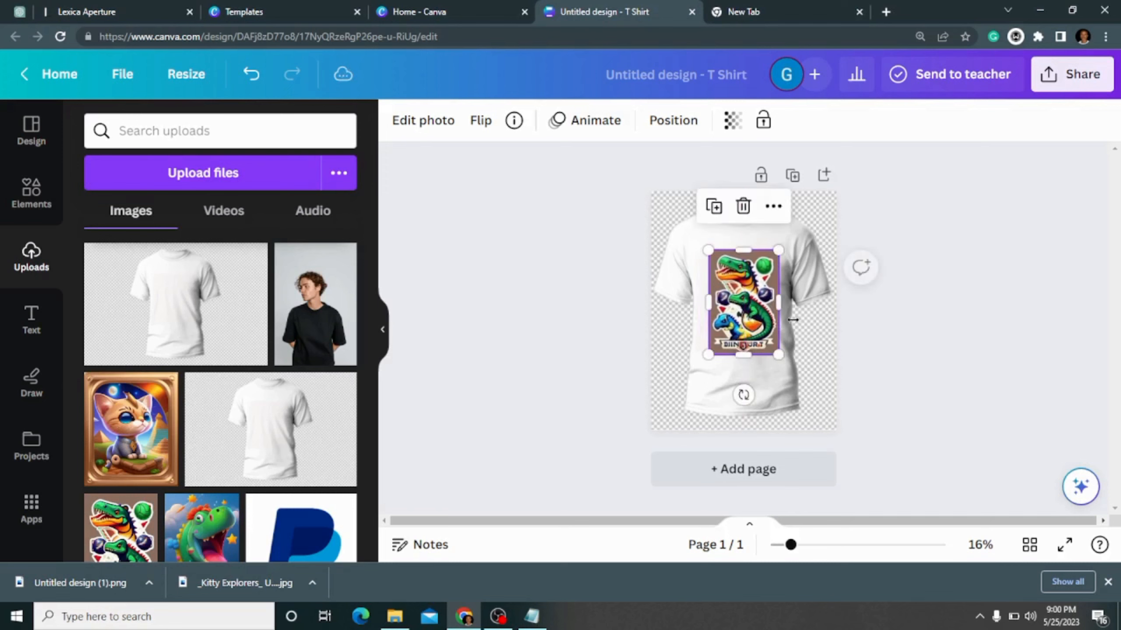
left_click(923, 348)
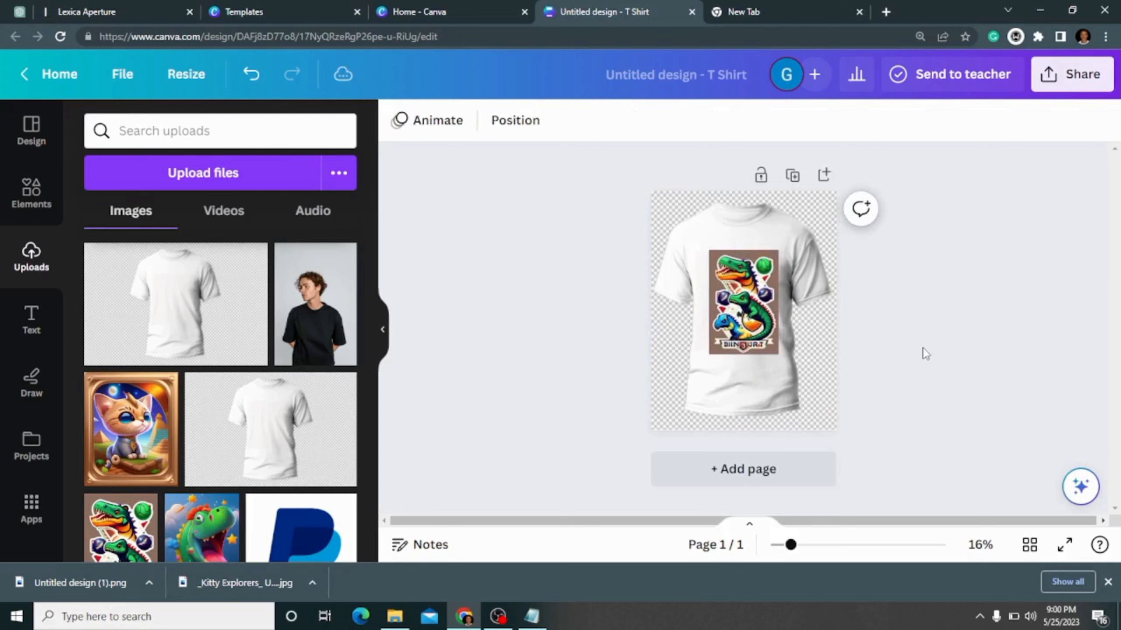
- Try to recolour the white t-shirt with the dark navy photo colour, and undo the colour change
left_click(823, 336)
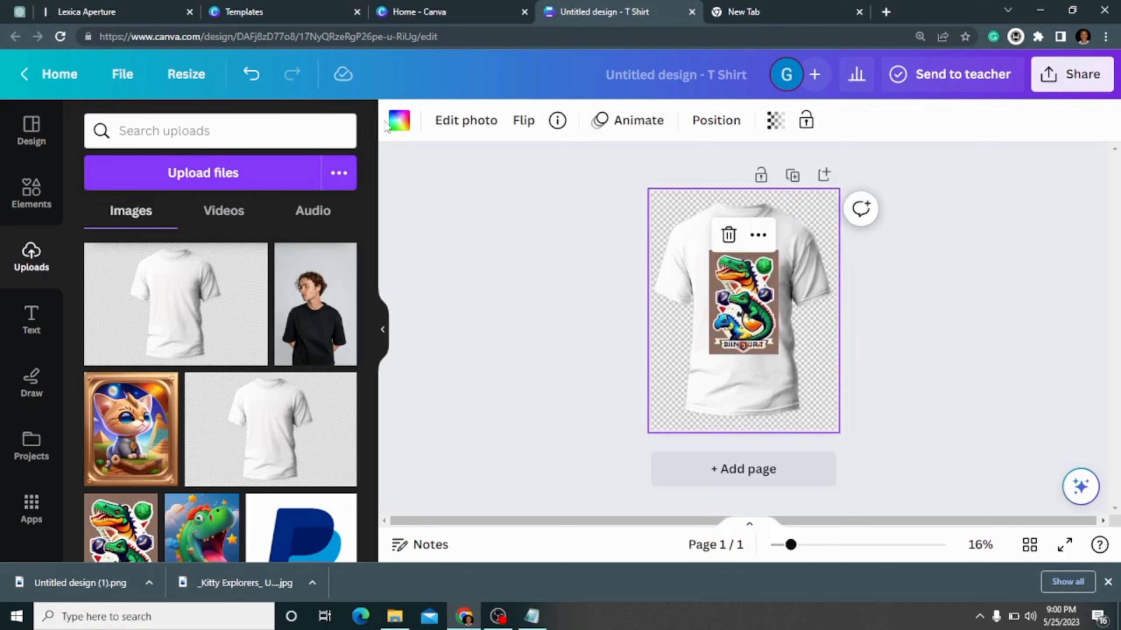
left_click(398, 120)
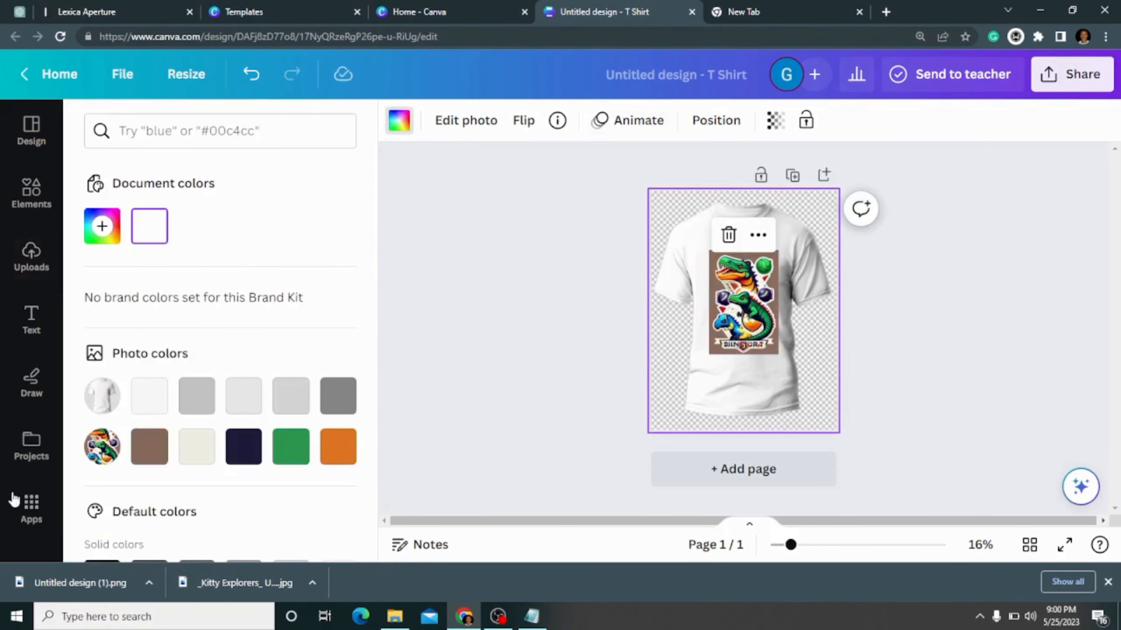
left_click(242, 446)
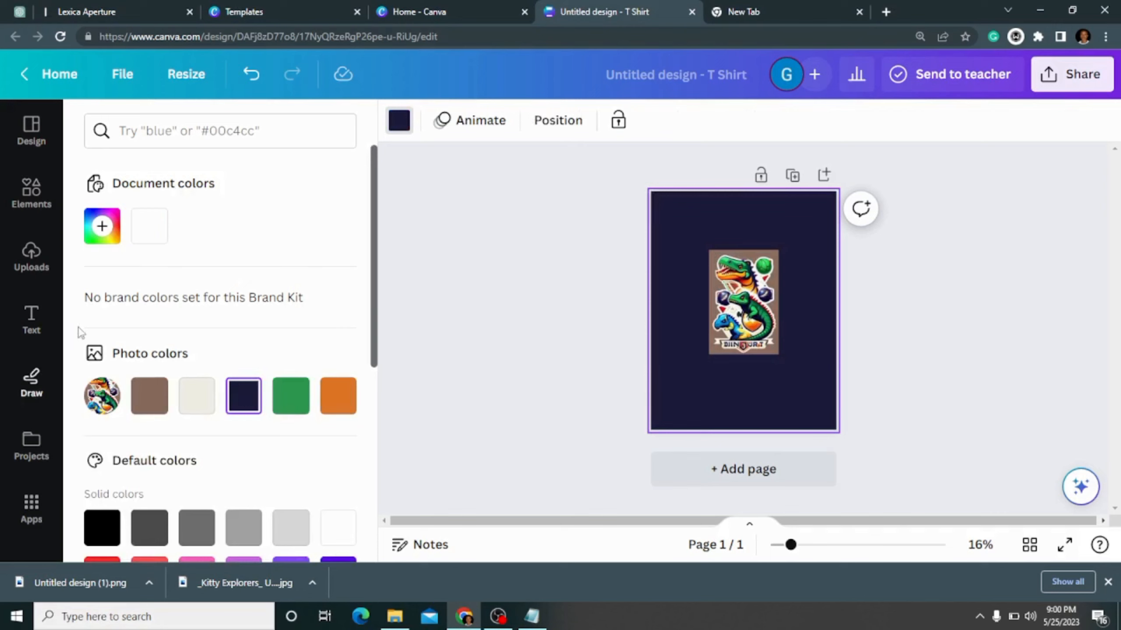
left_click(251, 74)
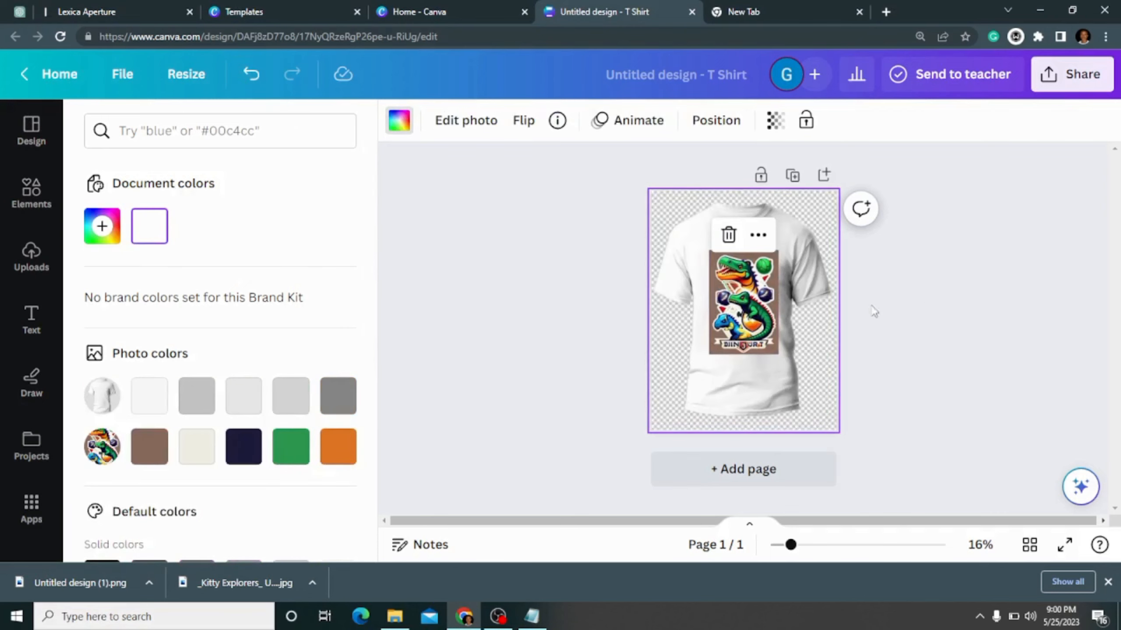
left_click(795, 331)
left_click(569, 330)
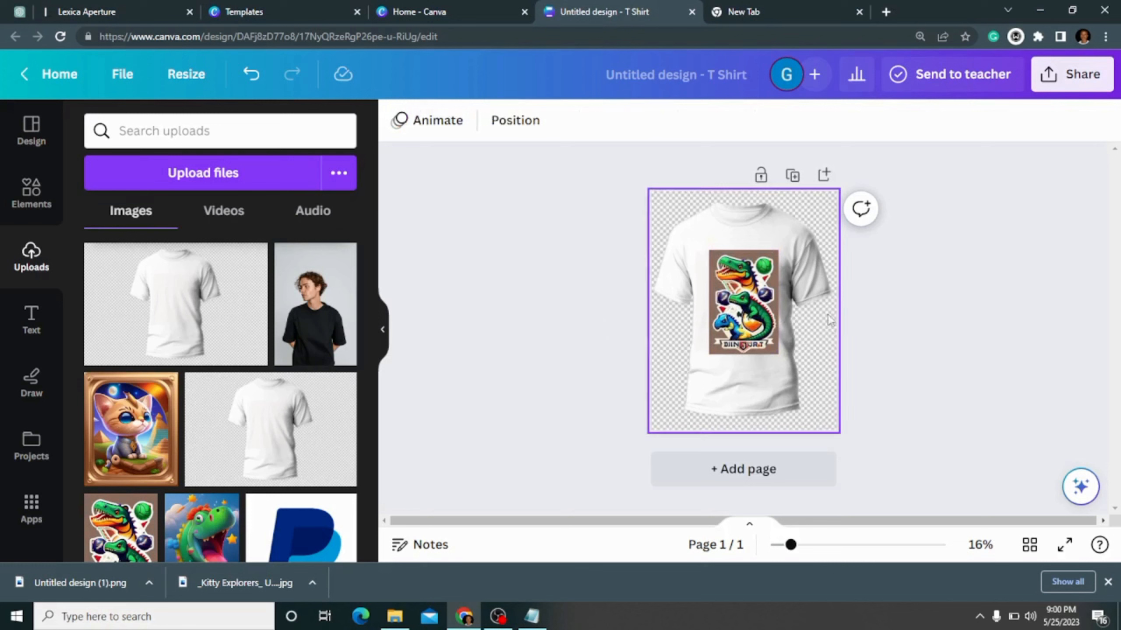
- Move the dinosaur sticker slightly up, keeping it horizontally centred on the white t-shirt's chest
left_click(743, 305)
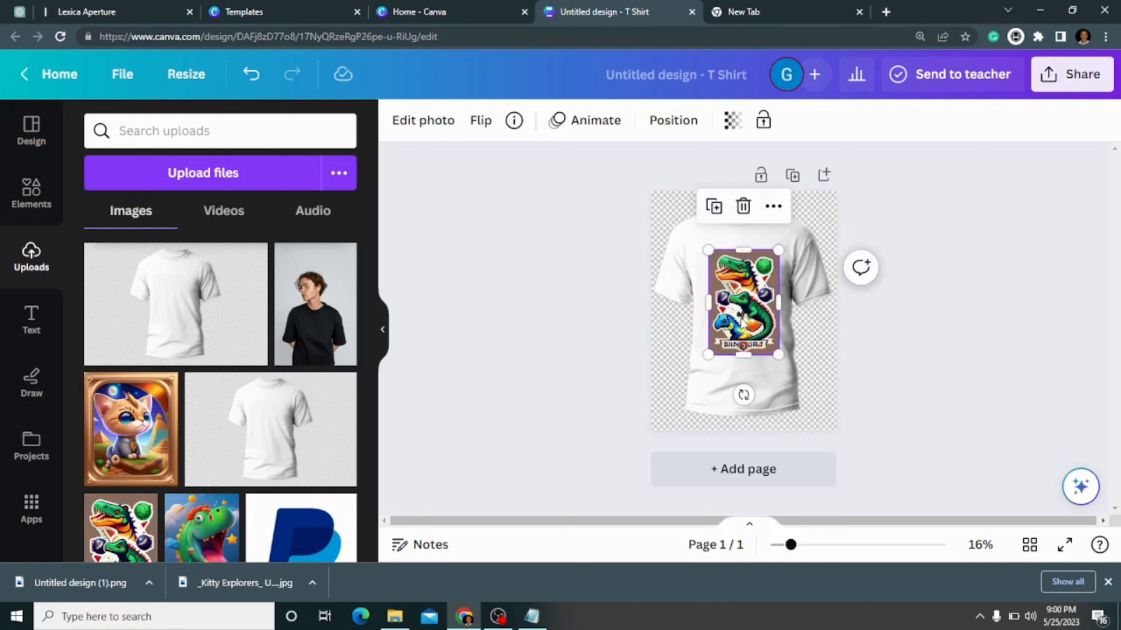
mouse_move(738, 317)
left_mouse_down()
mouse_move(721, 306)
mouse_move(743, 314)
left_mouse_up()
left_click(922, 386)
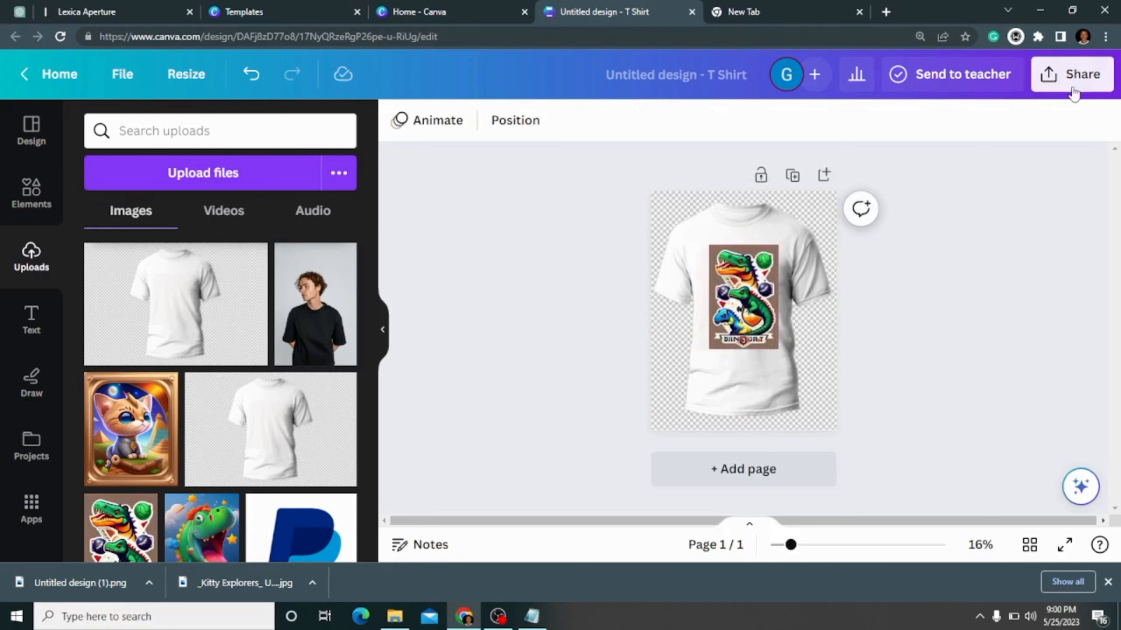
- Download the white t-shirt mockup as a PNG at size 1 and dismiss the download confirmation
left_click(1072, 90)
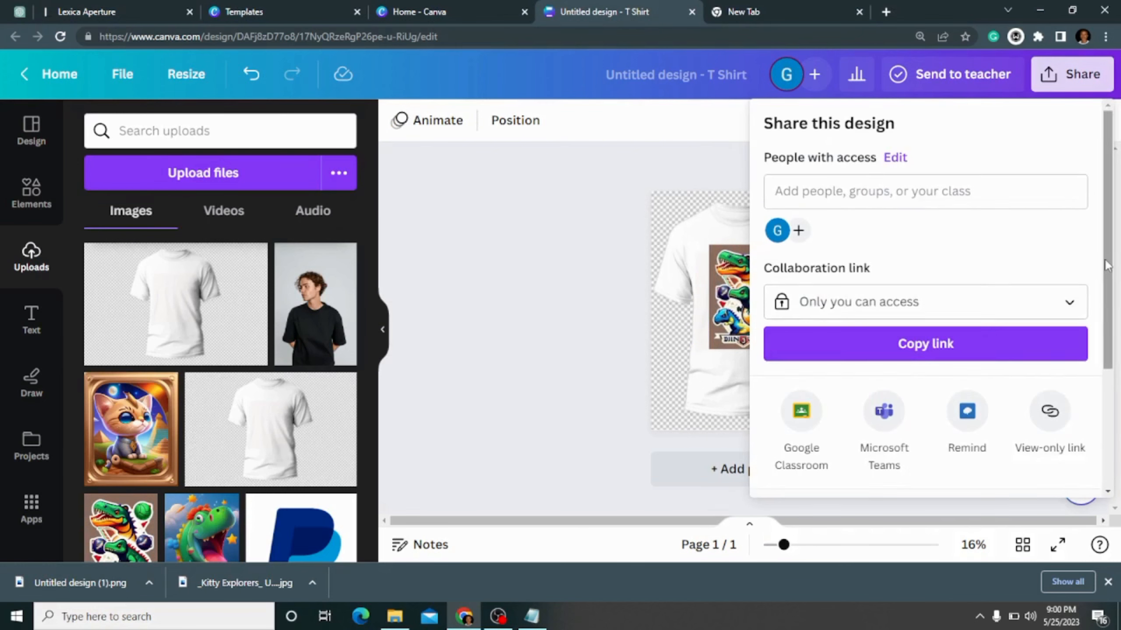
scroll(1106, 265, "down", 5)
left_click(891, 362)
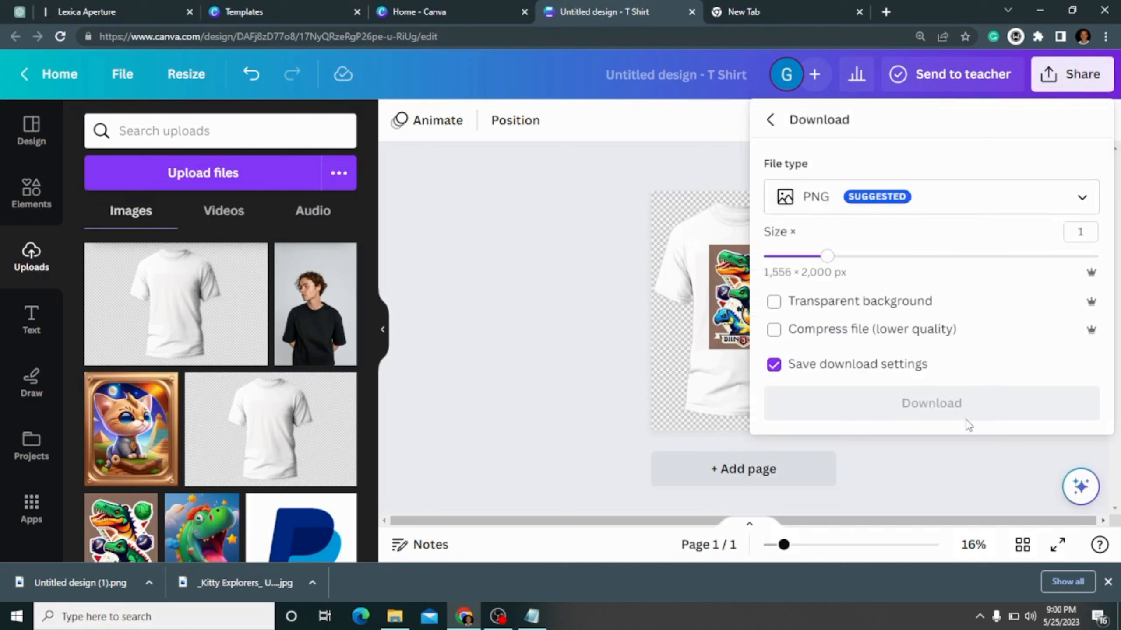
left_click(982, 408)
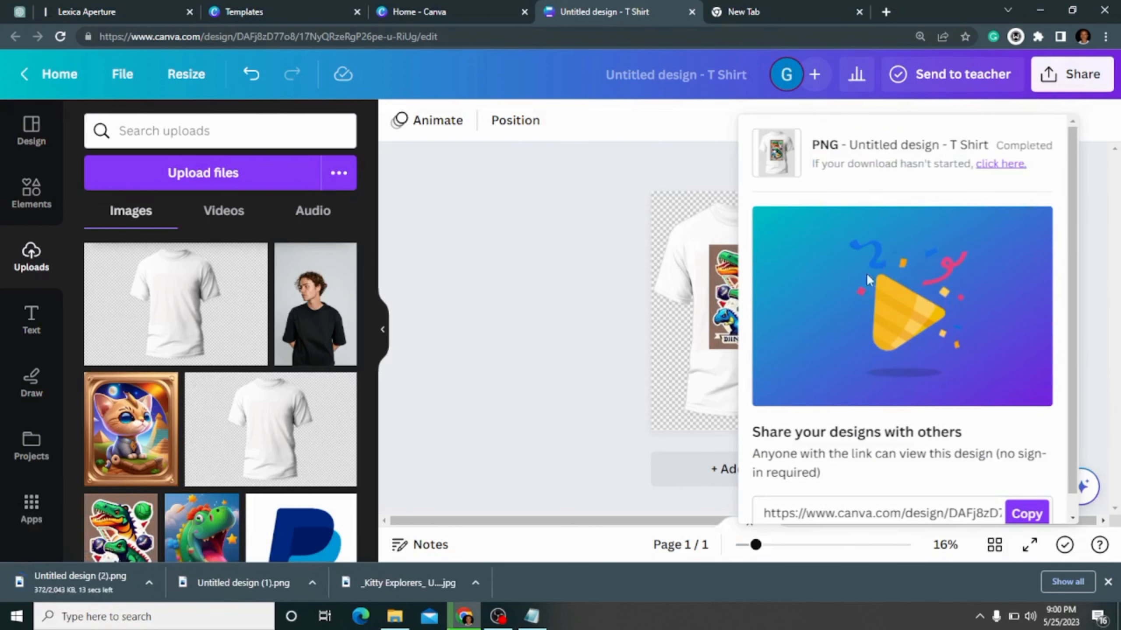
left_click(479, 286)
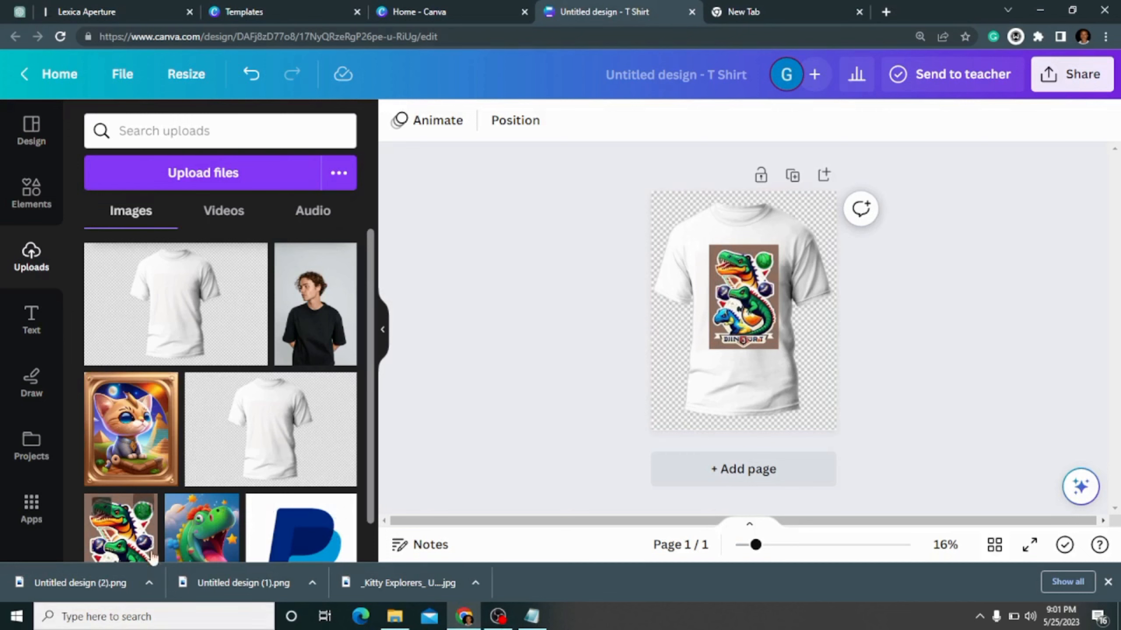
- Open the downloaded Untitled design (2).png to inspect the white t-shirt mockup, and return to Canva
left_click(150, 579)
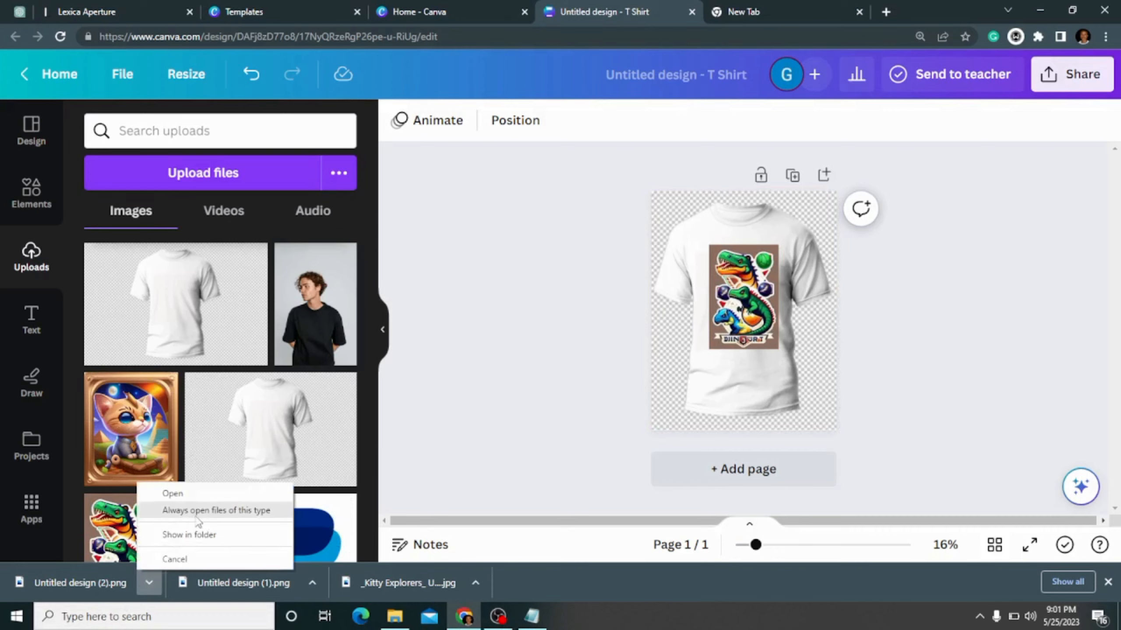
left_click(197, 495)
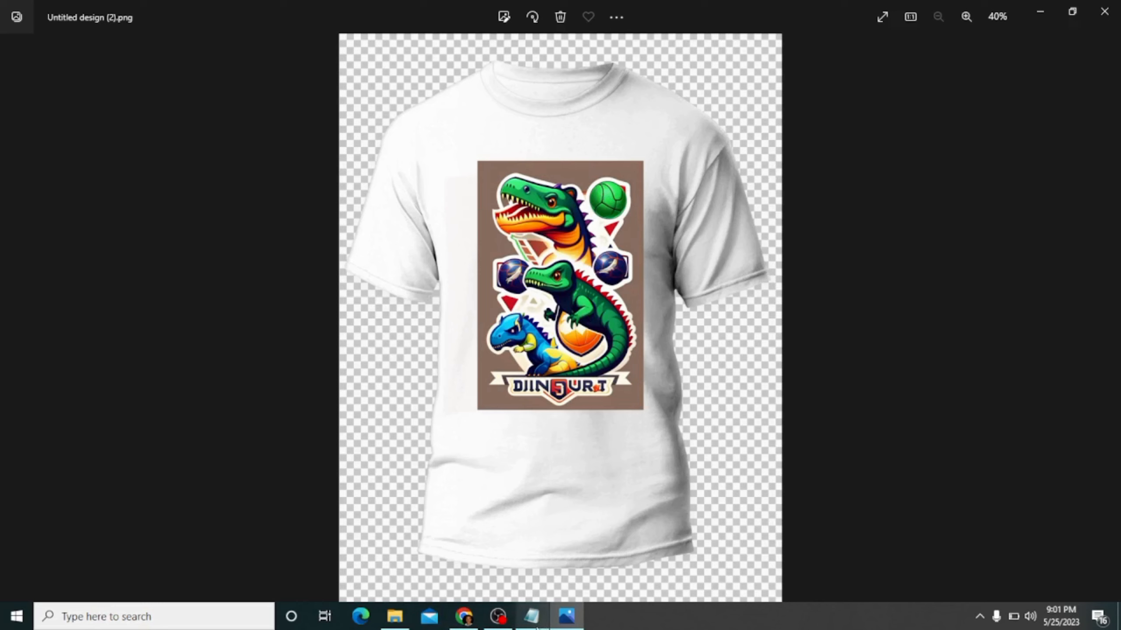
mouse_move(537, 629)
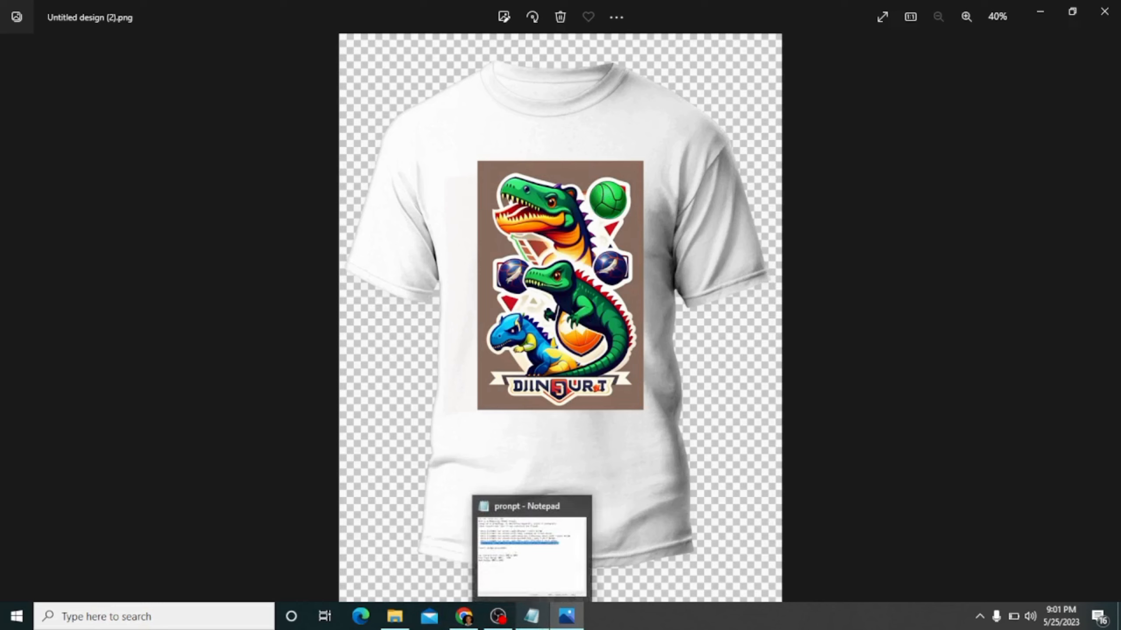
left_click(483, 570)
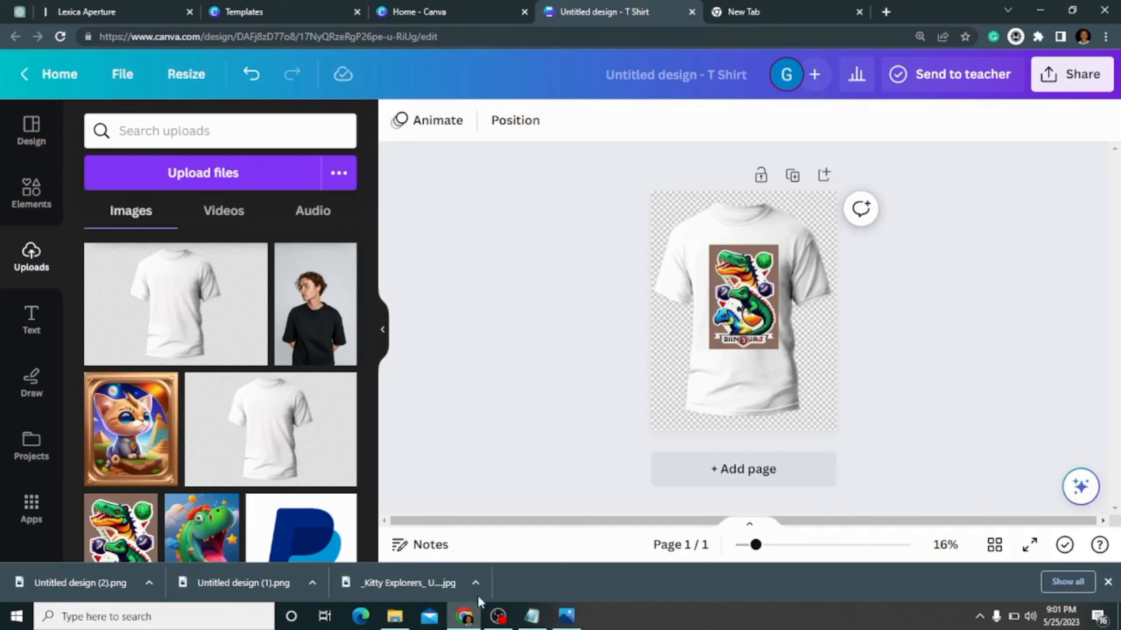
- Search Google for "remove bg" in the empty browser tab and open the remove.bg website
left_click(741, 11)
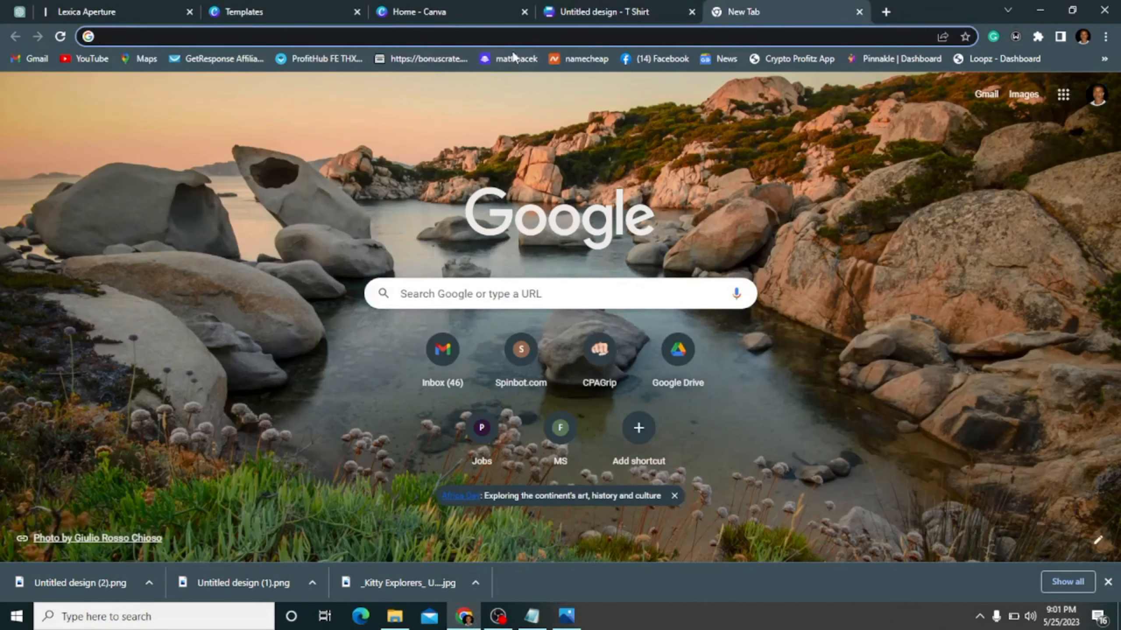
left_click(508, 27)
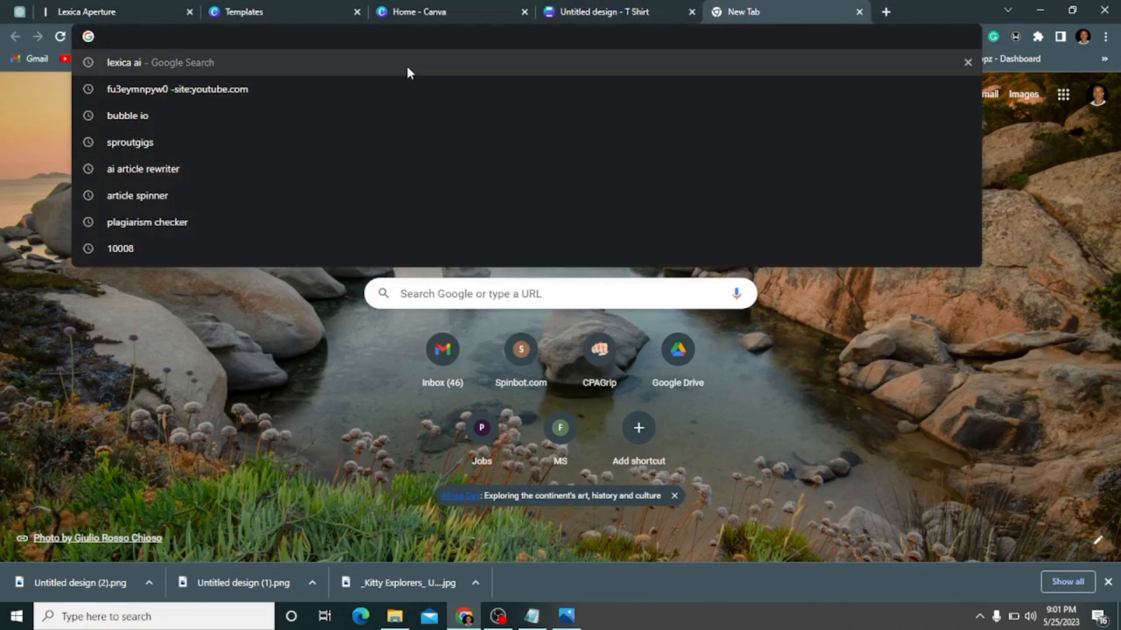
type("r")
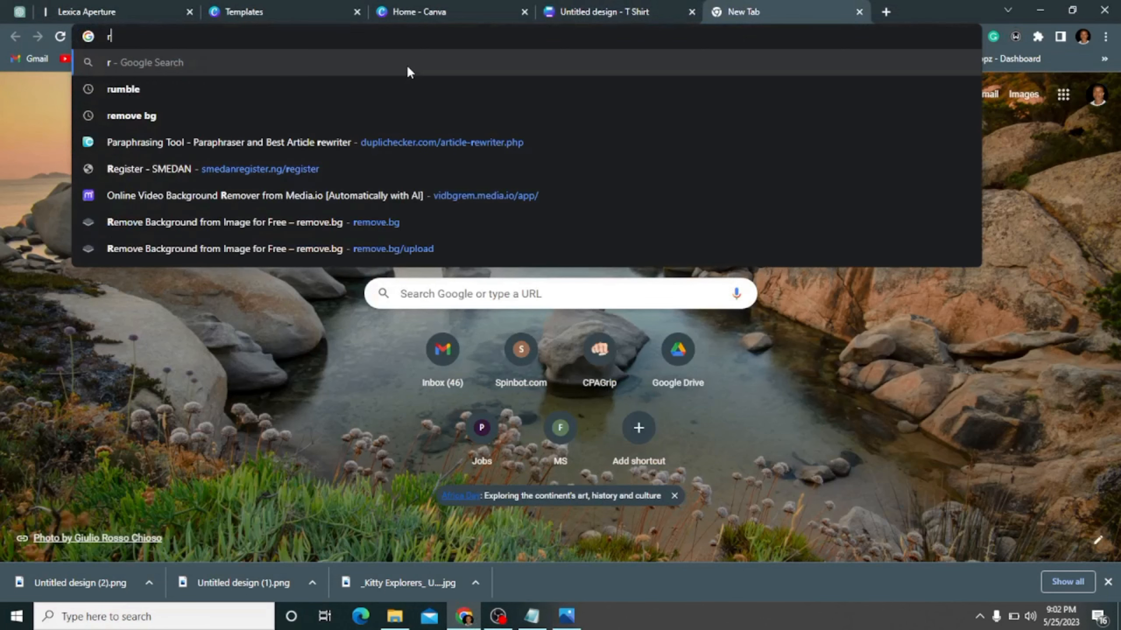
left_click(94, 116)
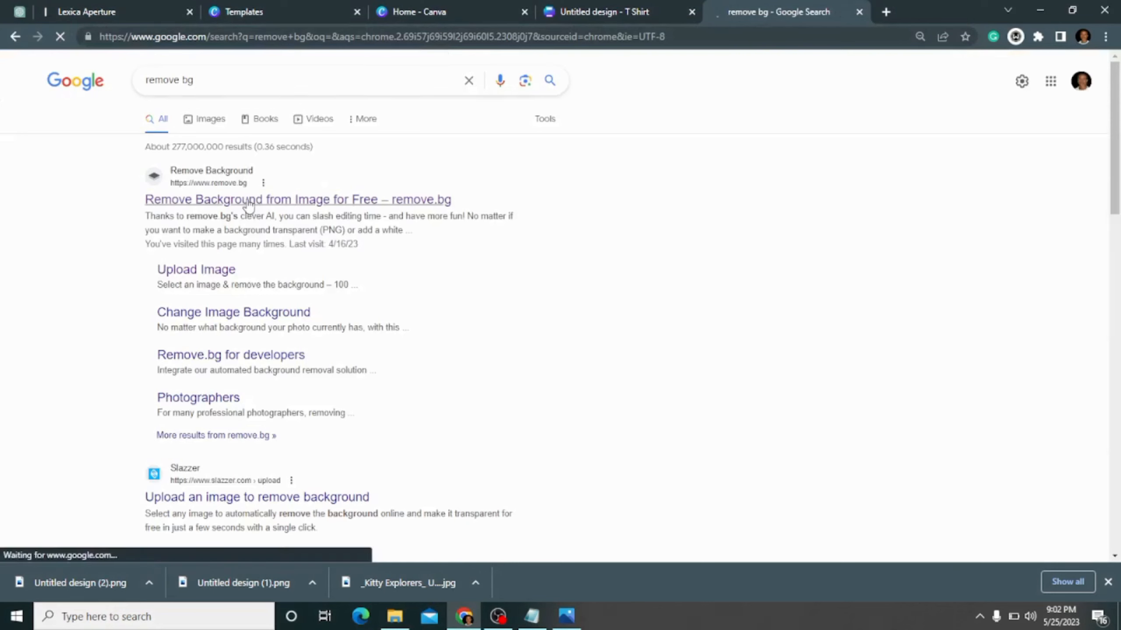
left_click(249, 203)
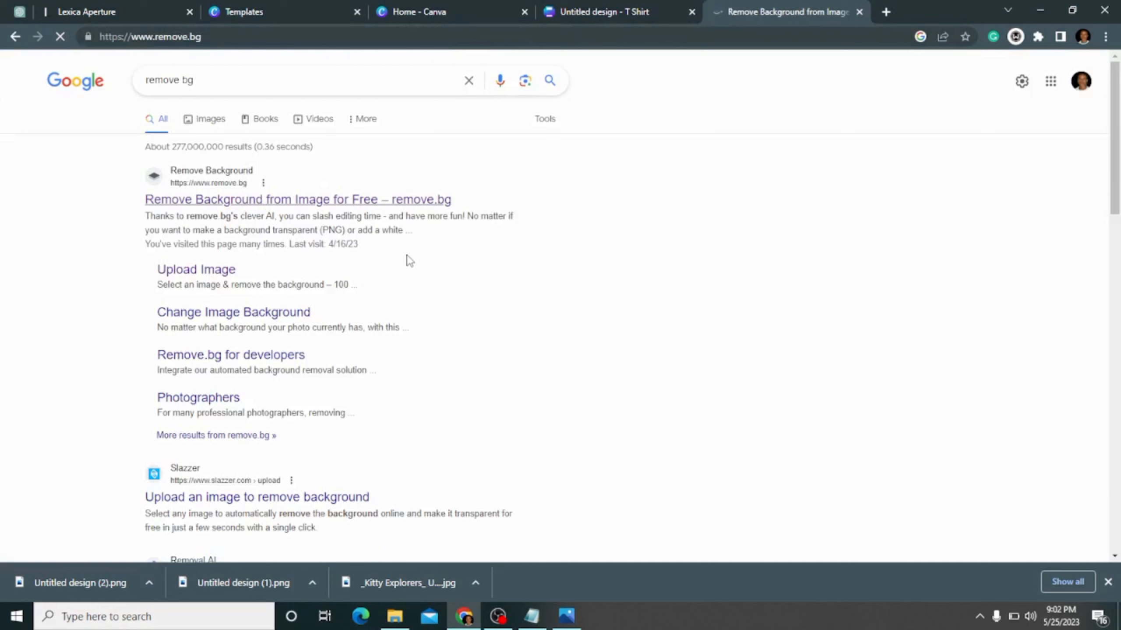
left_click(624, 10)
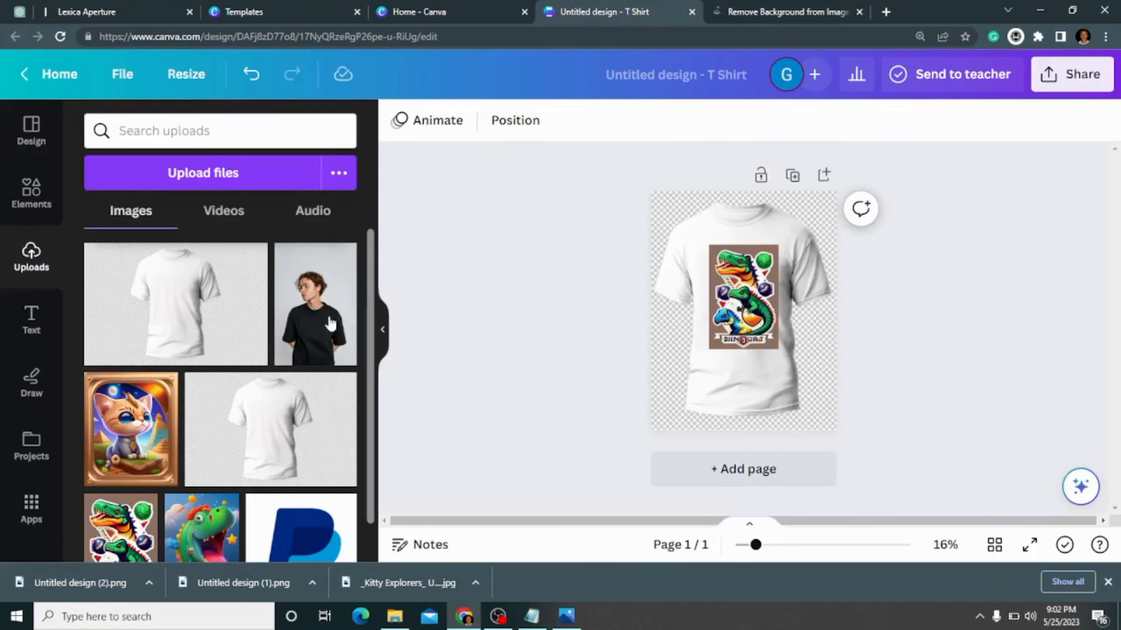
left_click(773, 7)
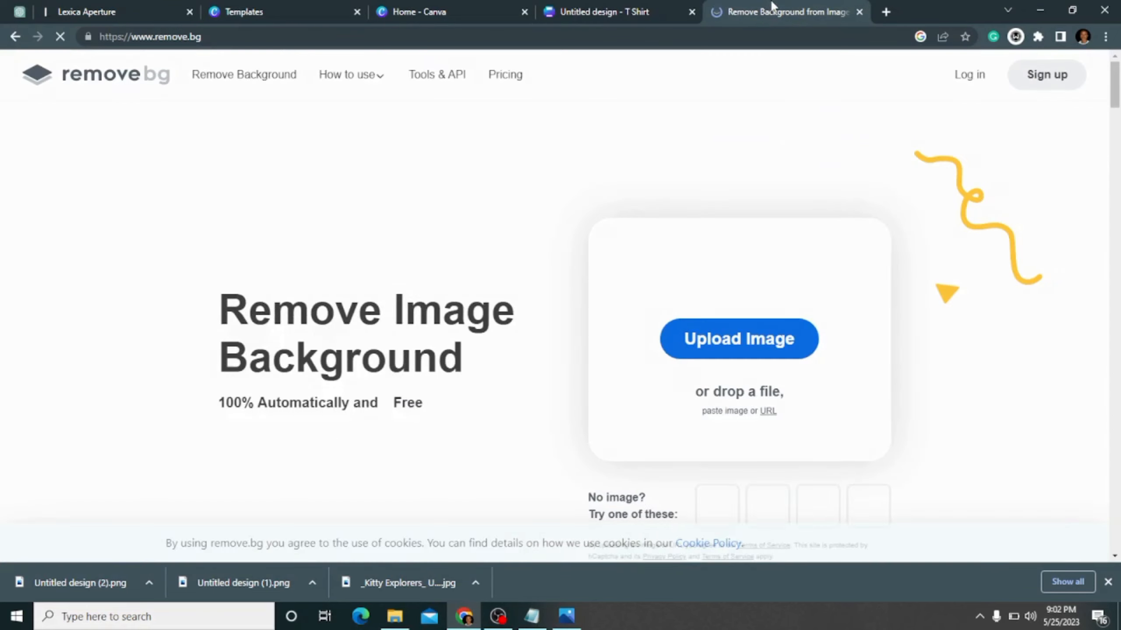
left_click(649, 8)
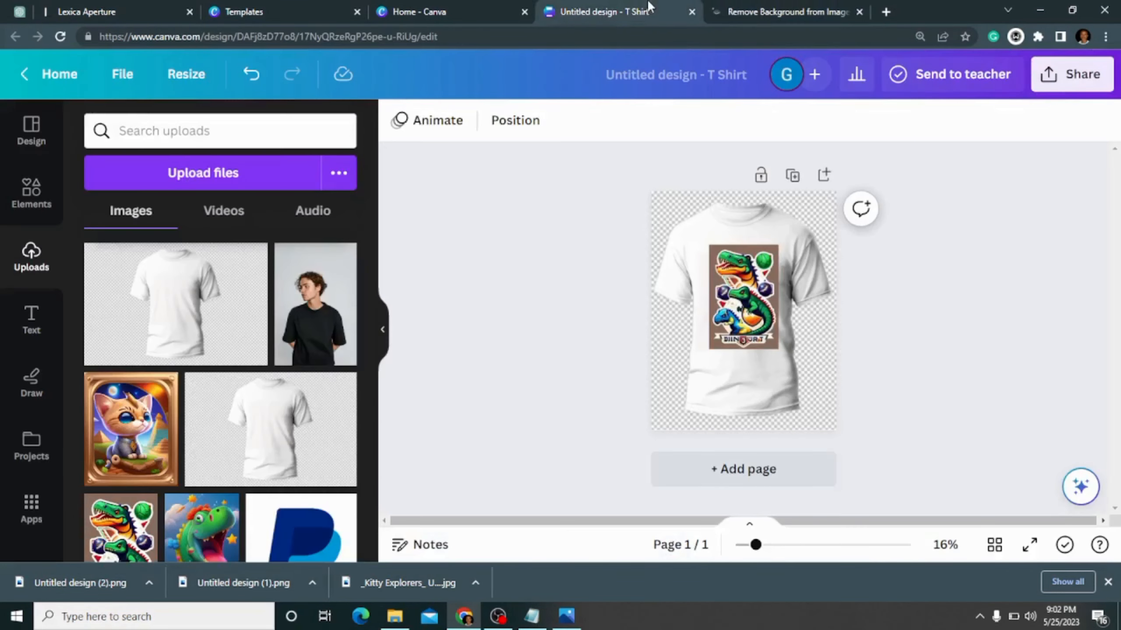
left_click(741, 5)
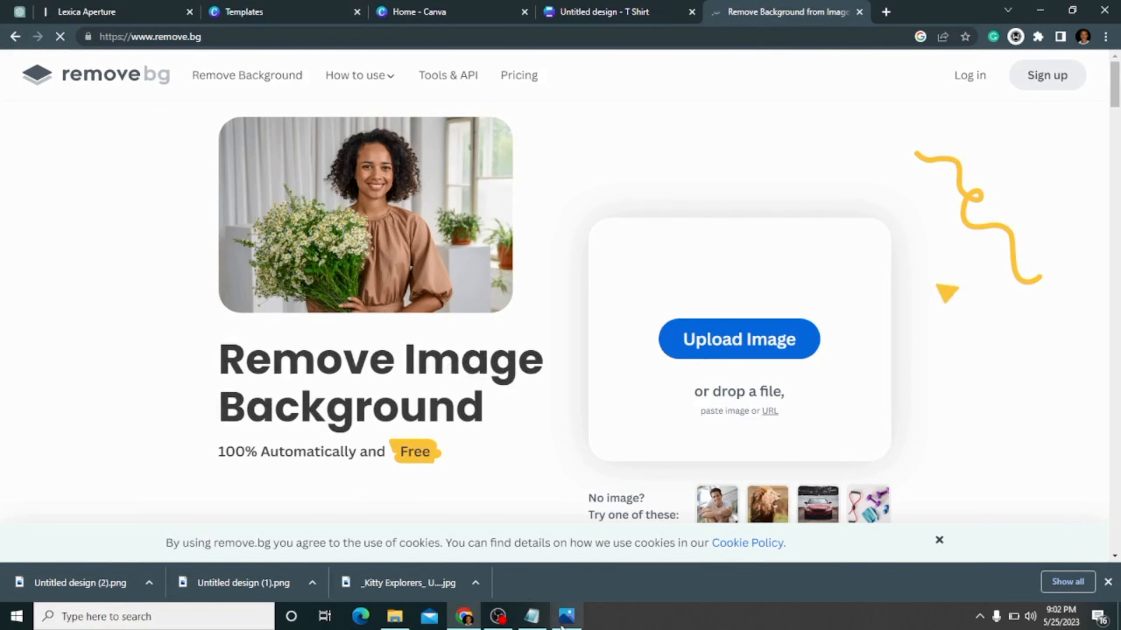
- Upload the _Dino Sports Team image from the tshirts design folder to remove.bg and download the background-removed preview image
left_click(388, 620)
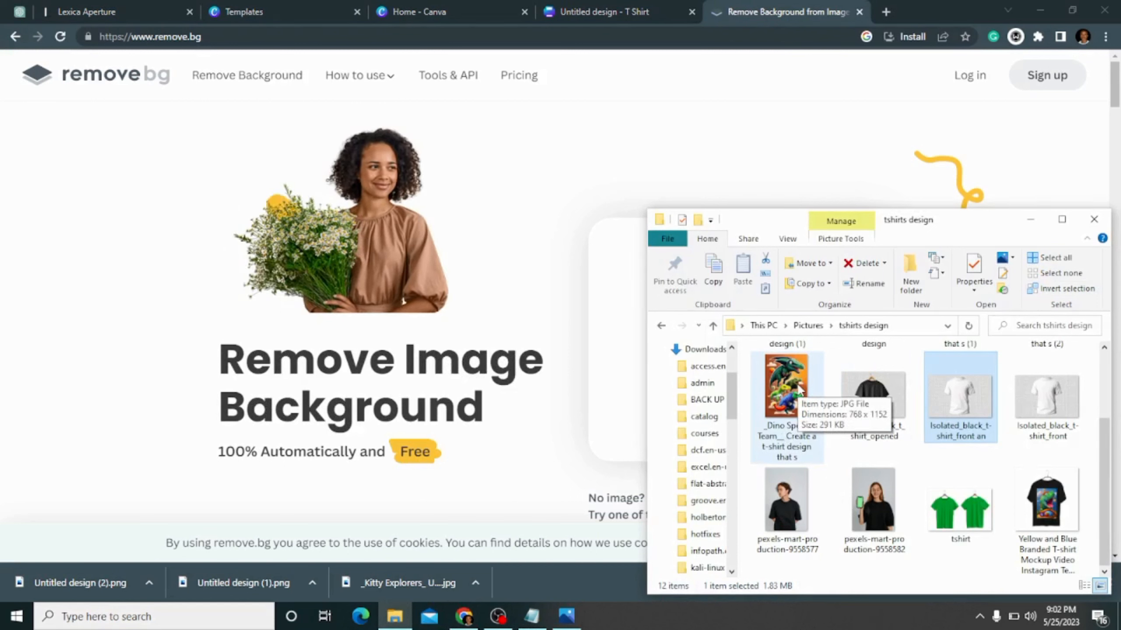
left_click(800, 388)
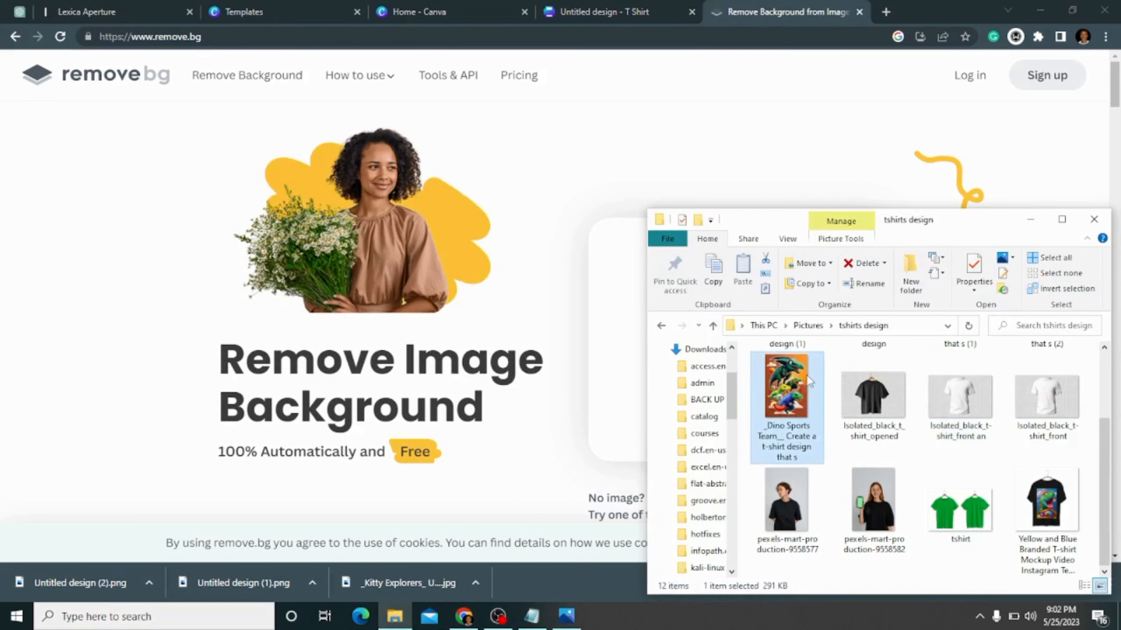
left_click_drag(797, 385, 708, 209)
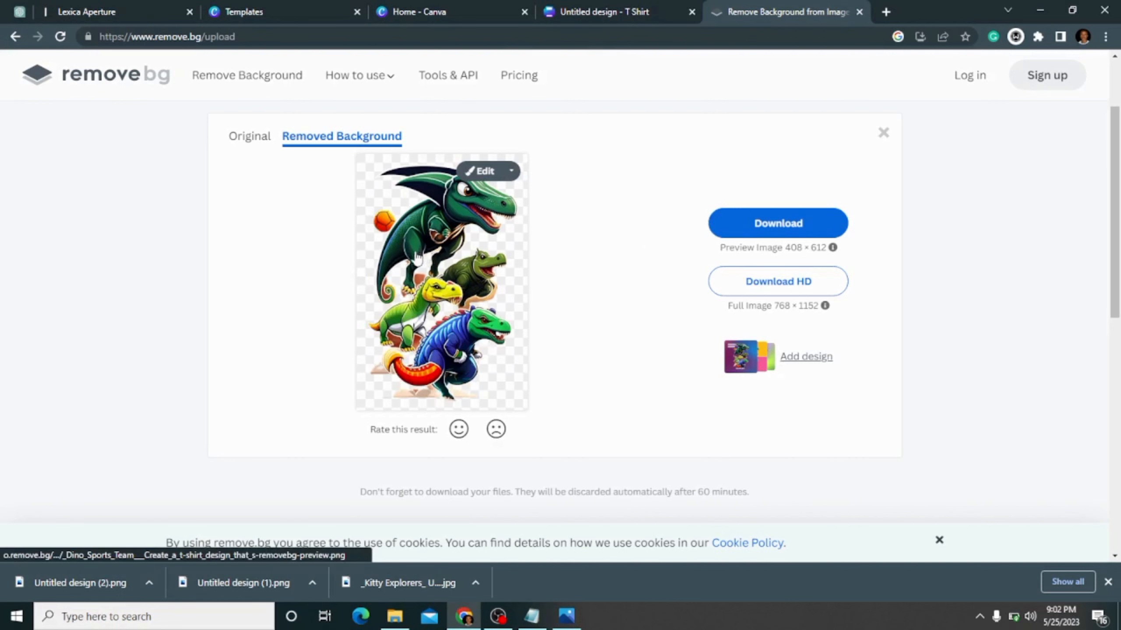
left_click(455, 293)
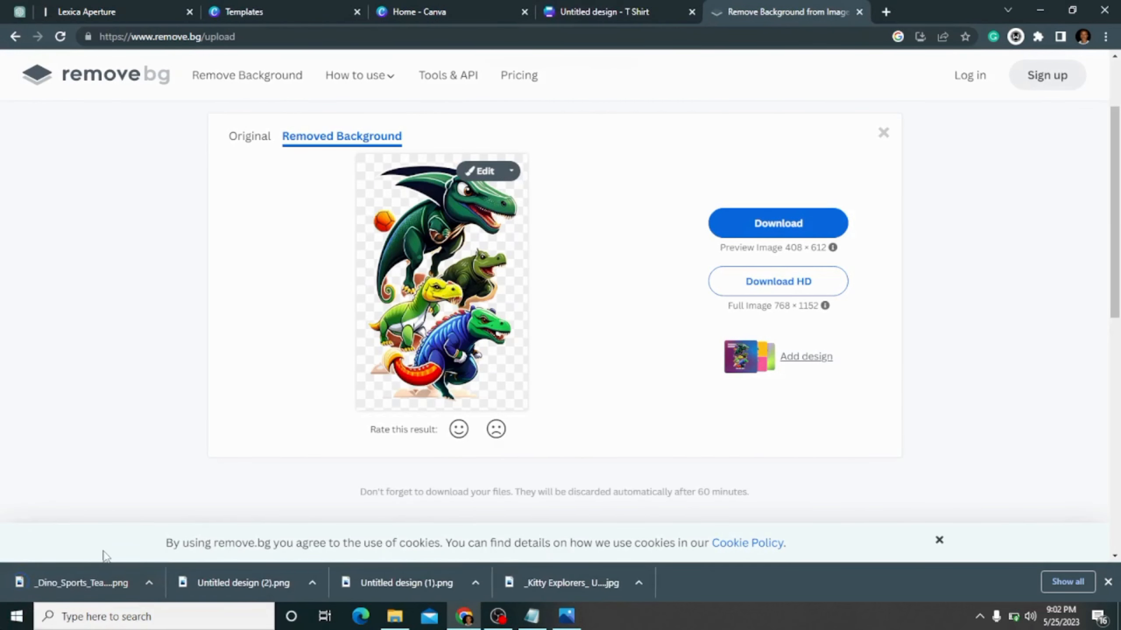
- Open the downloaded background-removed _Dino_Sports_Team PNG to inspect the cut-out, and close the image viewer
left_click(149, 583)
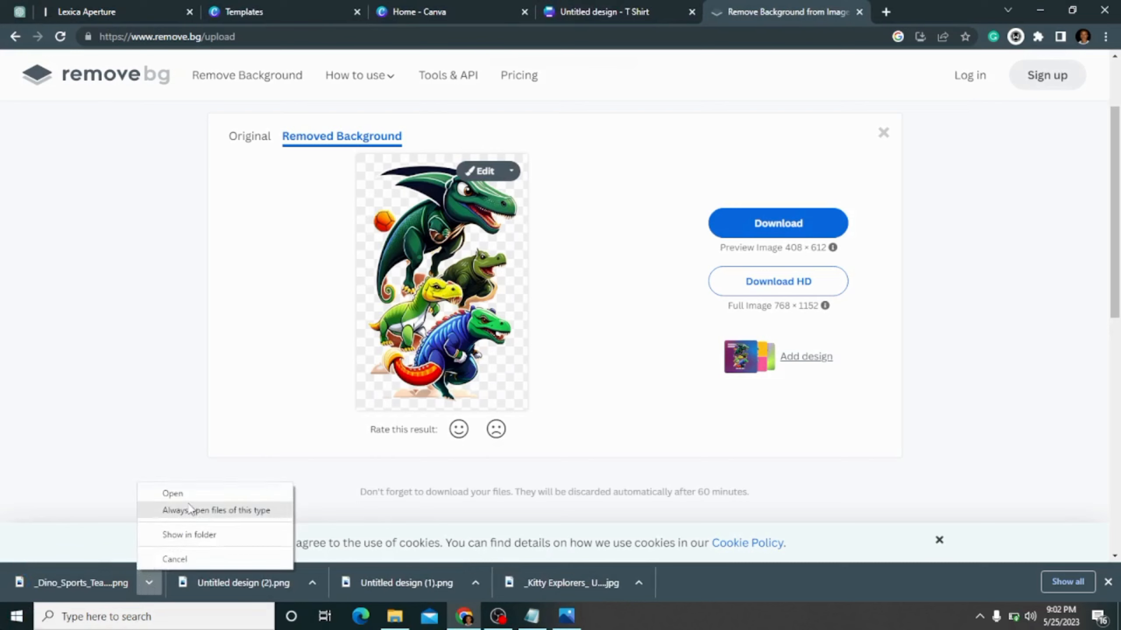
left_click(156, 537)
left_click(149, 584)
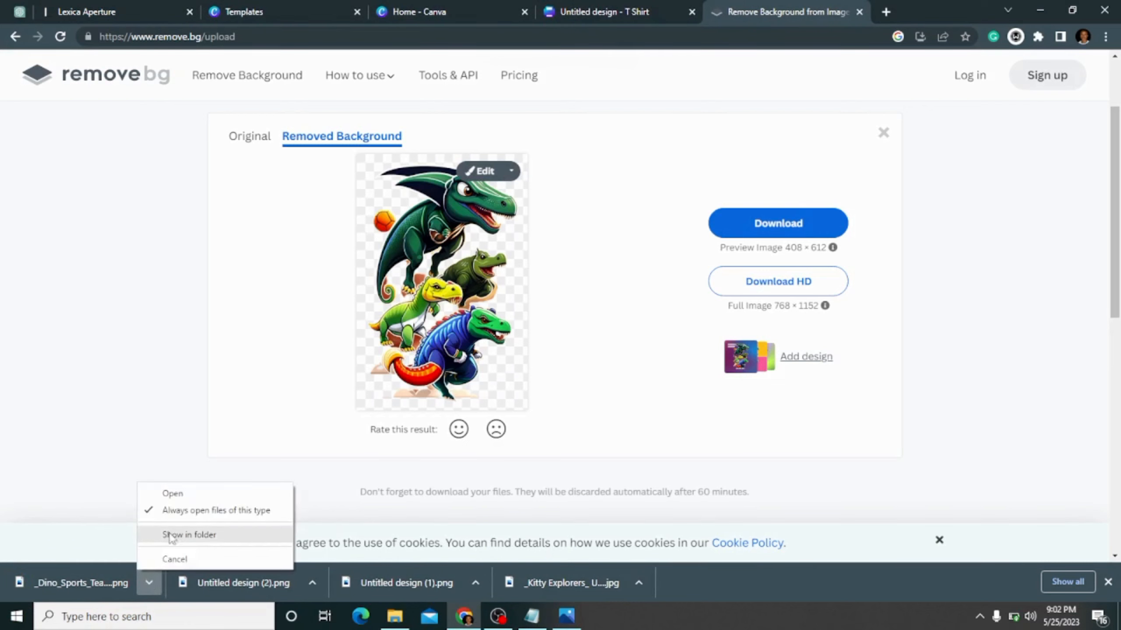
left_click(179, 496)
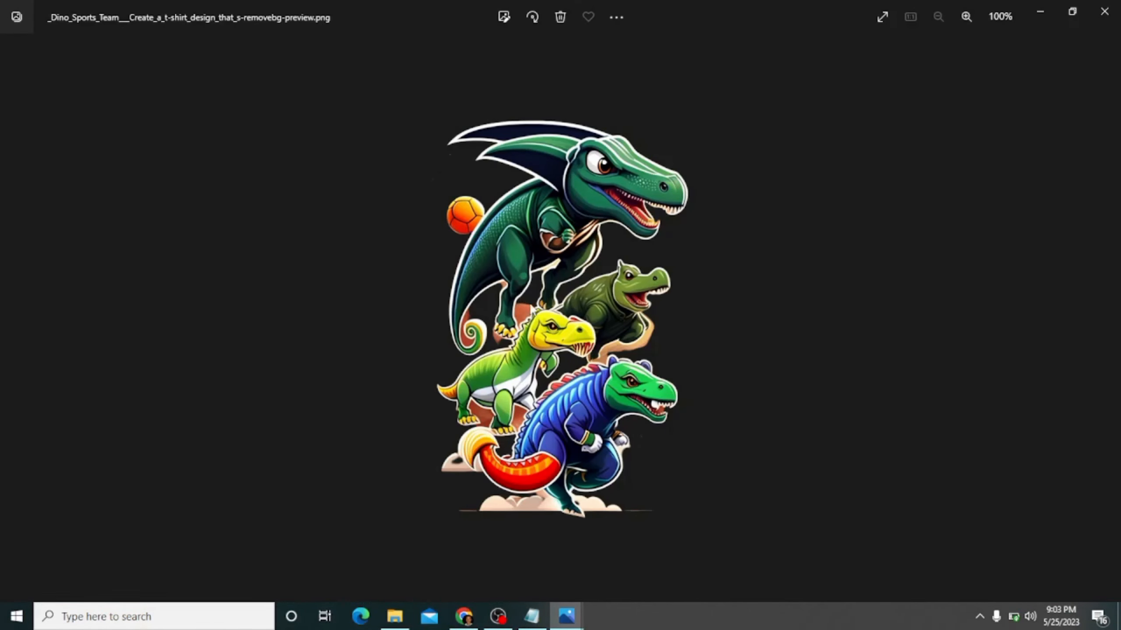
left_click(1105, 11)
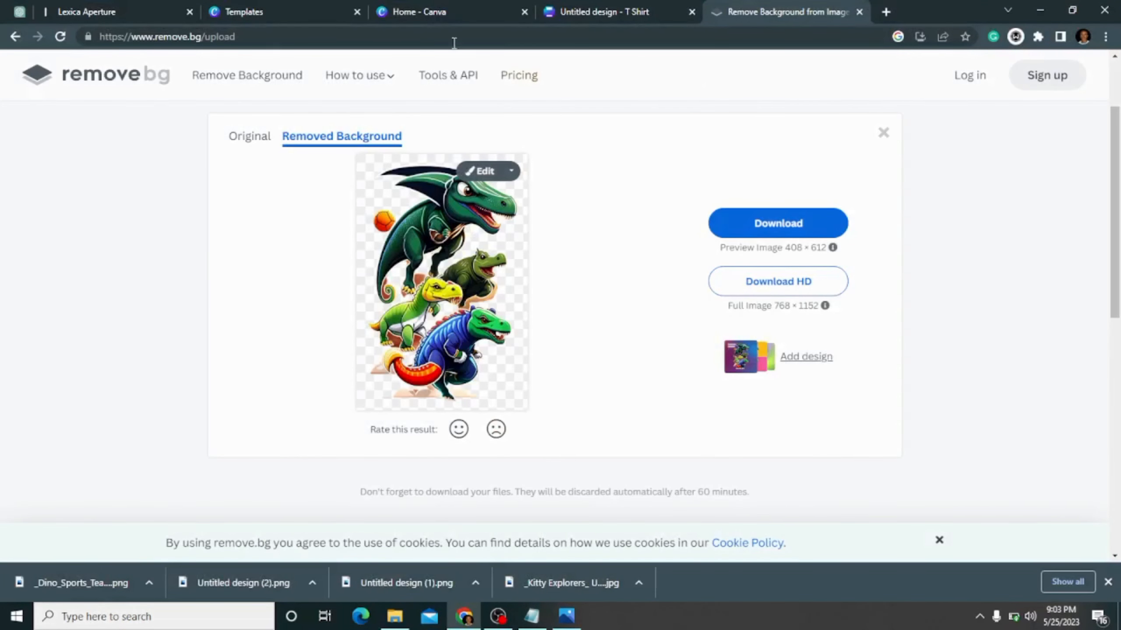
- Switch to the T-shirt design in Canva and delete the old dinosaur image from the white t-shirt
left_click(434, 6)
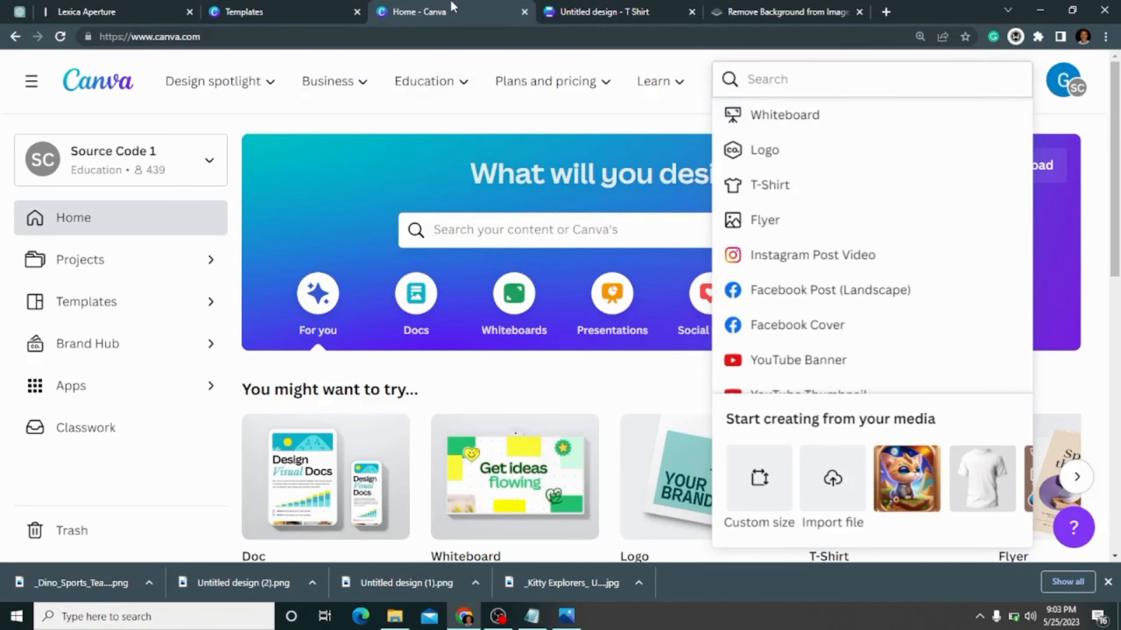
left_click(618, 11)
left_click(745, 292)
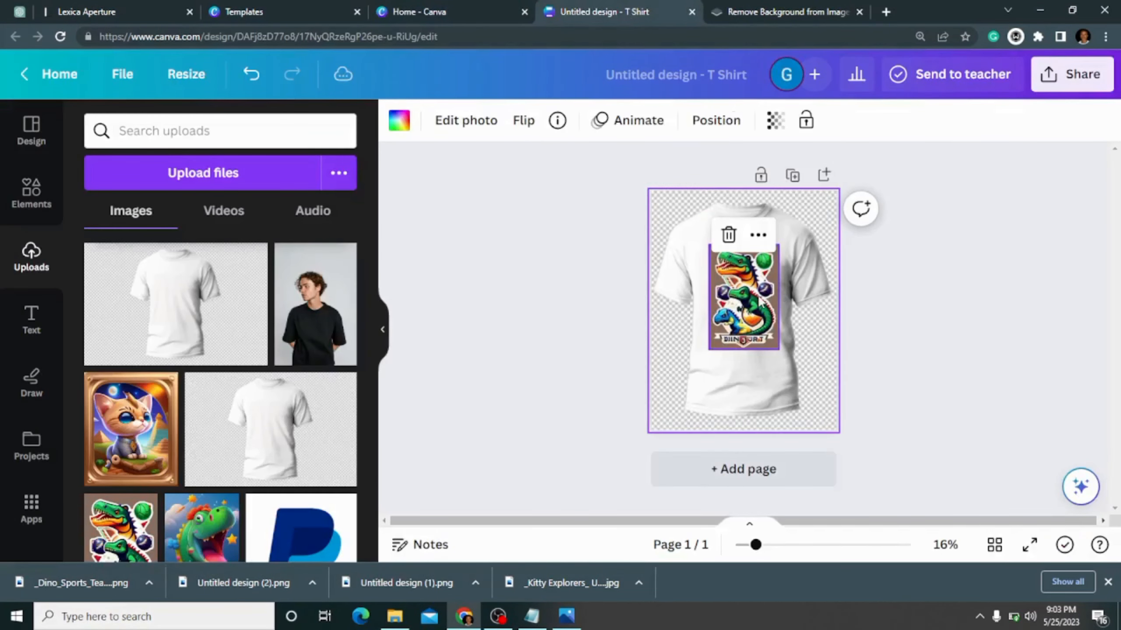
left_click(761, 302)
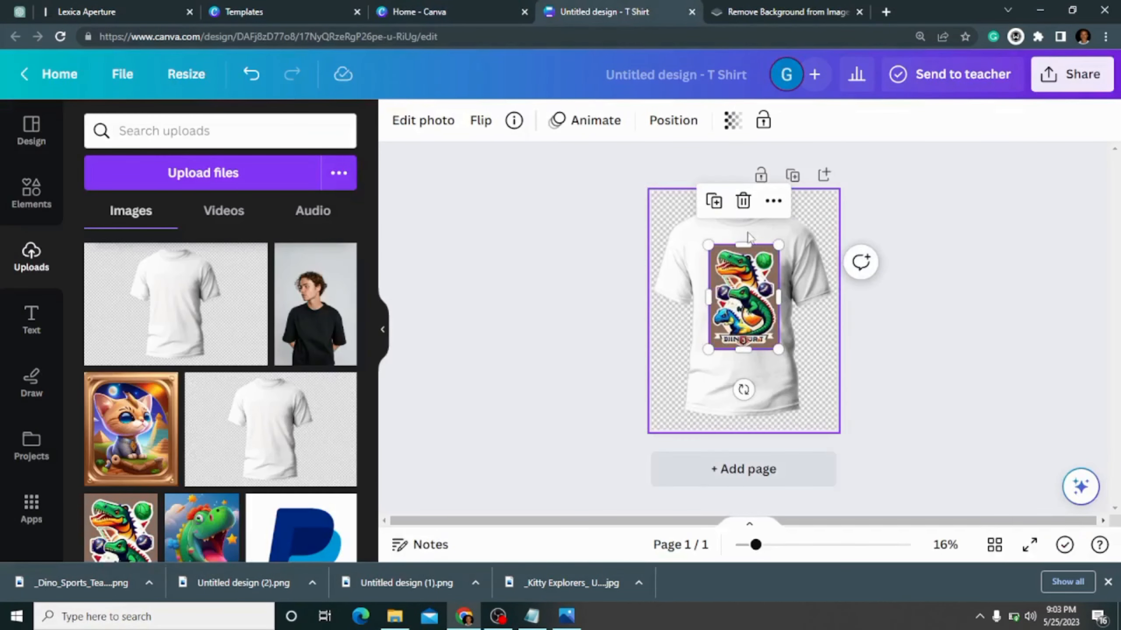
left_click(741, 201)
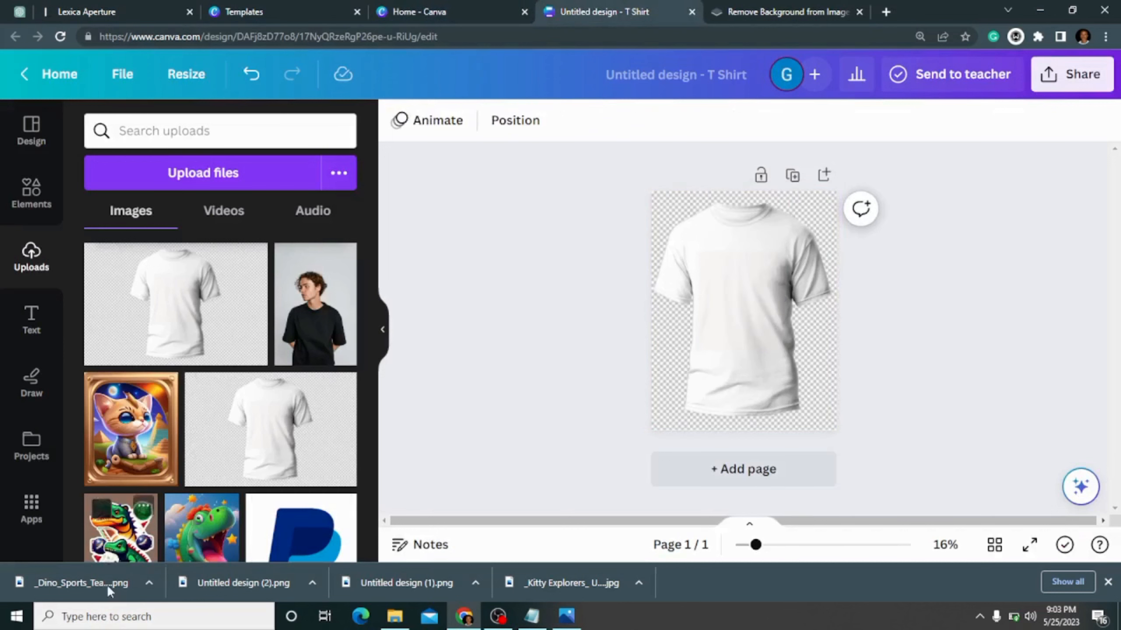
- Upload the downloaded background-removed _Dino_Sports_Team PNG to the design and place it on the front of the white t-shirt
left_click_drag(107, 583, 151, 364)
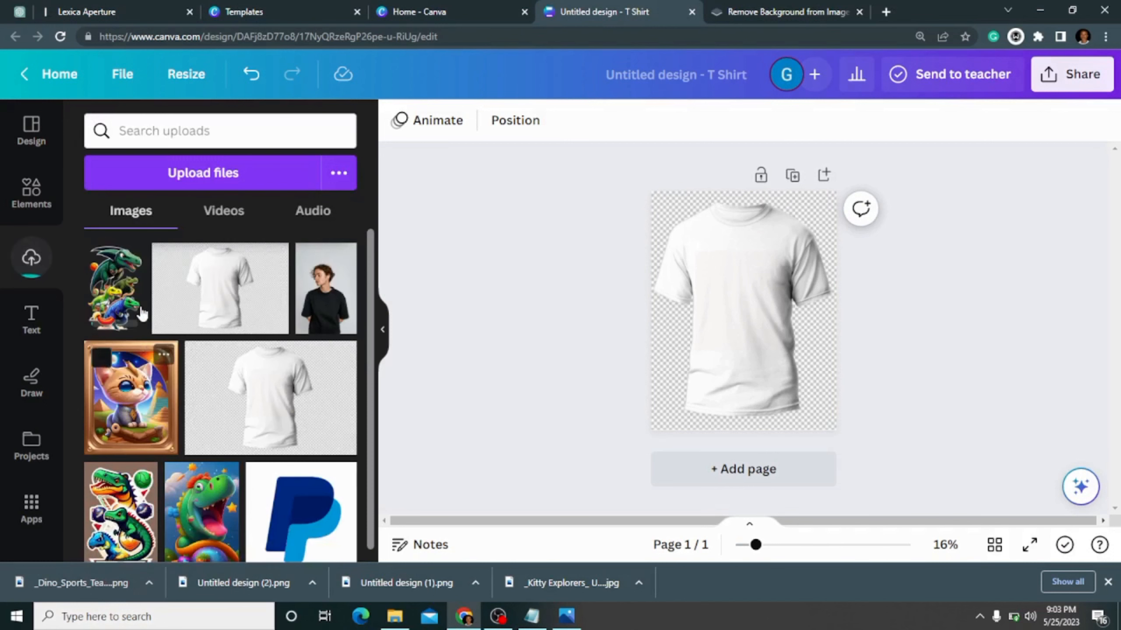
left_click(136, 291)
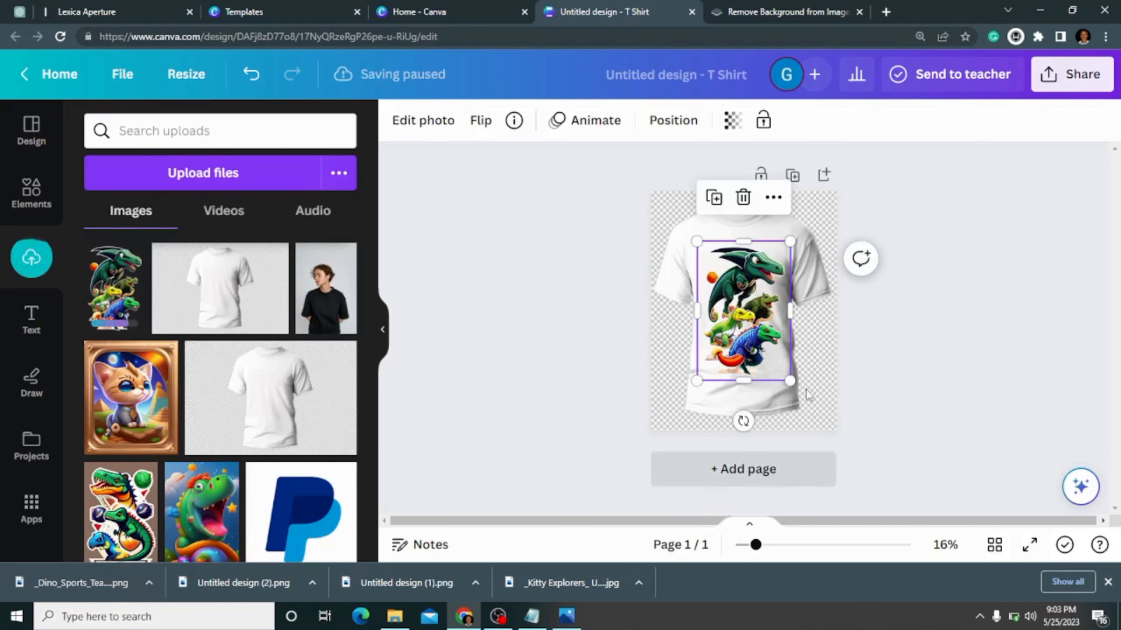
left_click(940, 340)
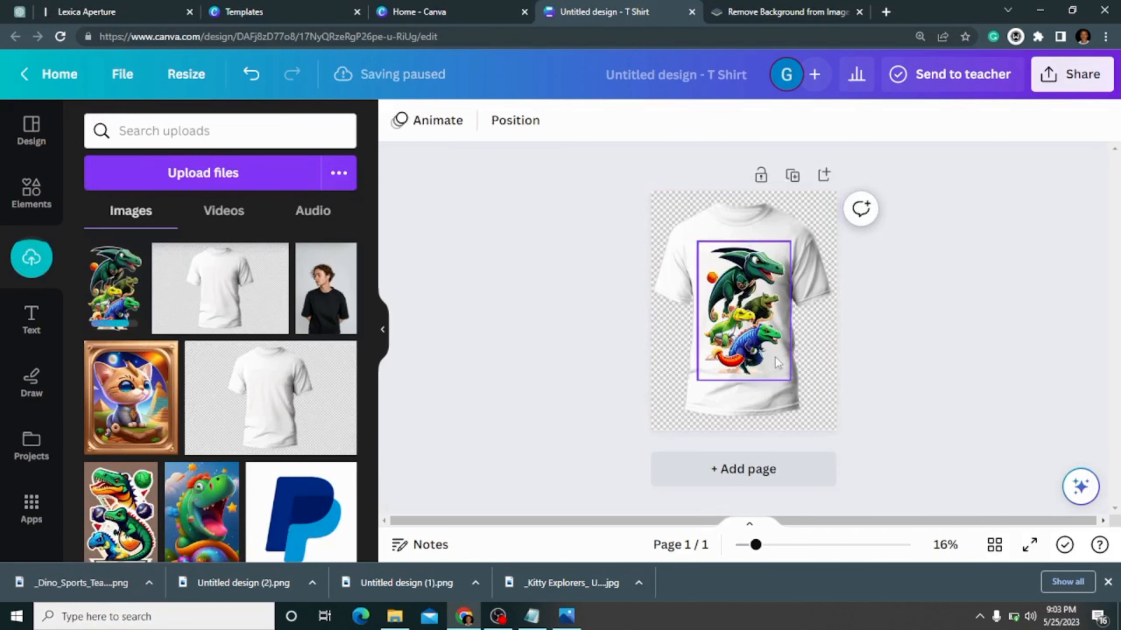
left_click(763, 335)
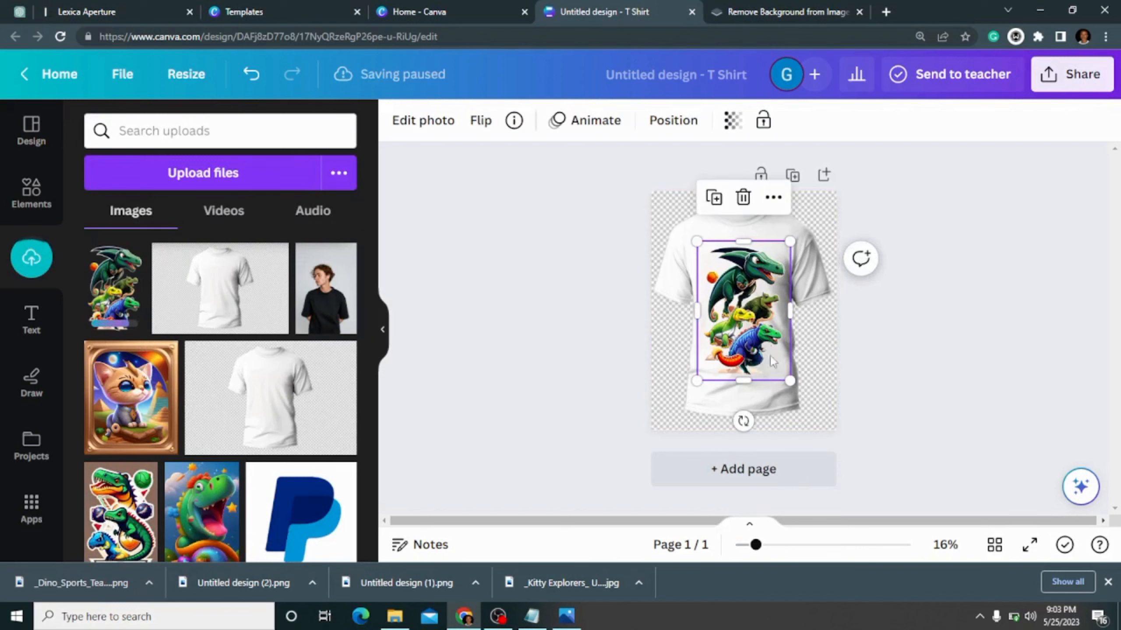
left_click(854, 368)
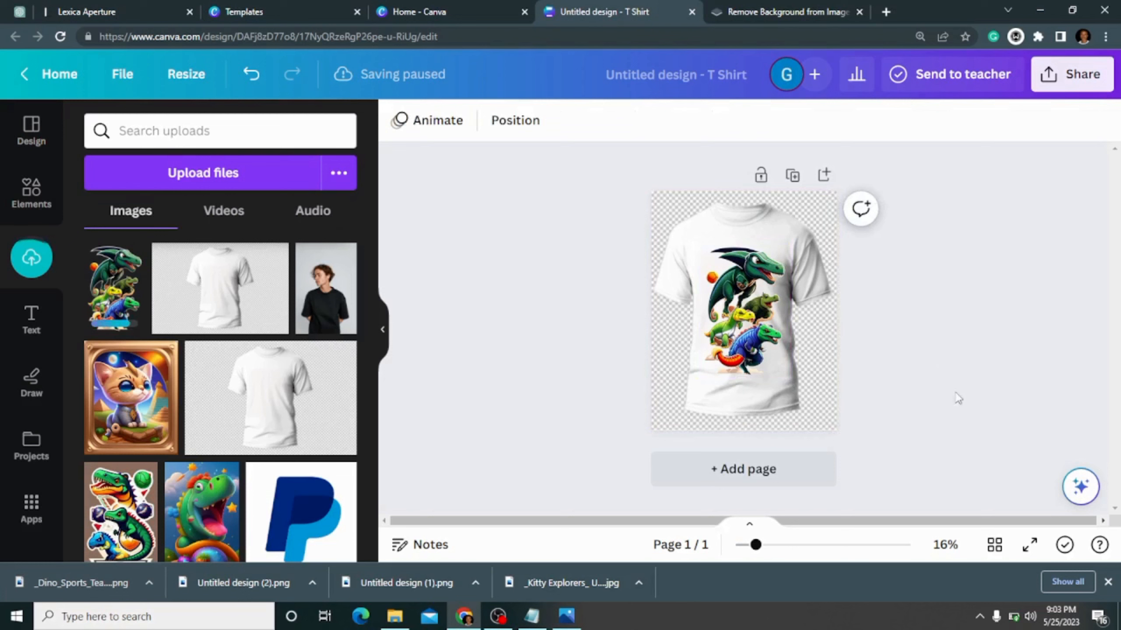
left_click(741, 292)
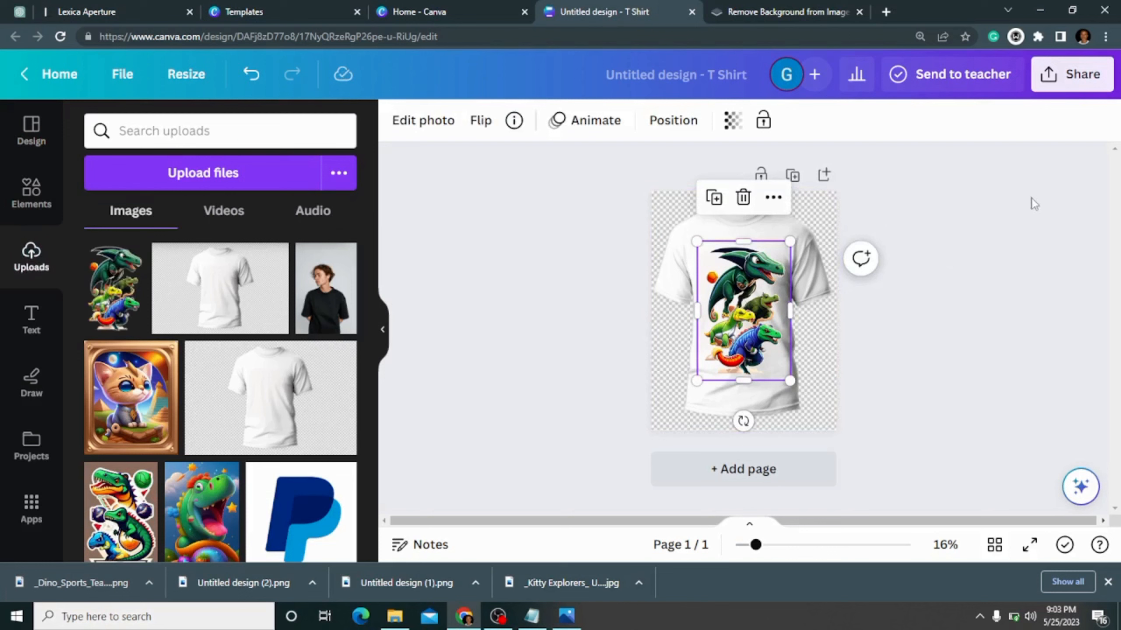
- Download the dinosaur t-shirt mockup as a PNG at size 1
left_click(1074, 75)
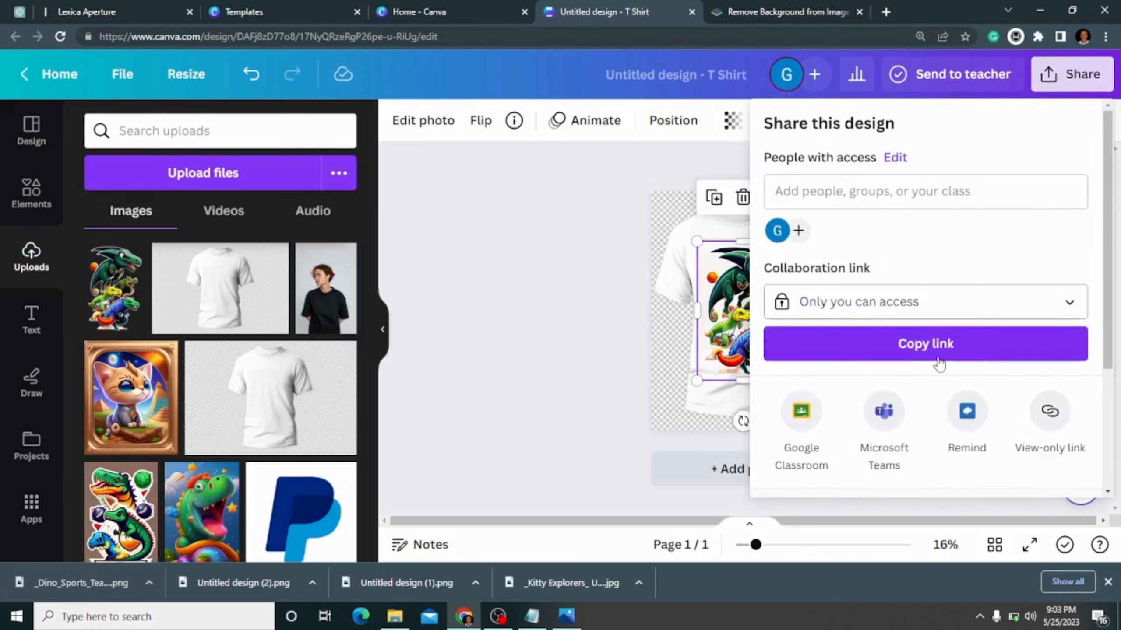
scroll(1103, 309, "down", 3)
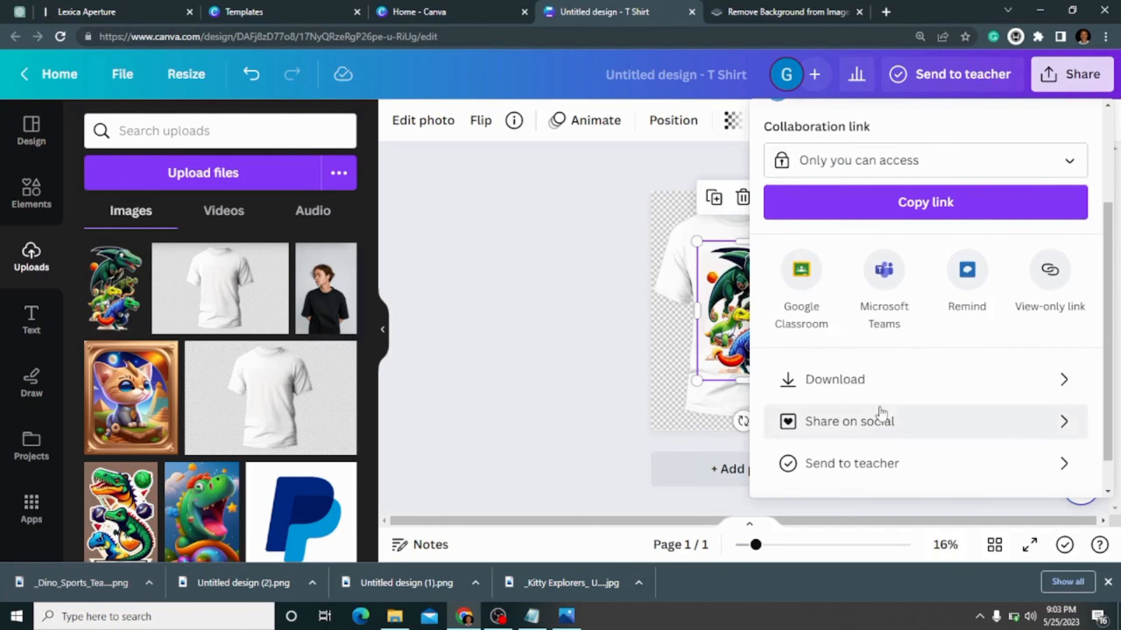
left_click(882, 380)
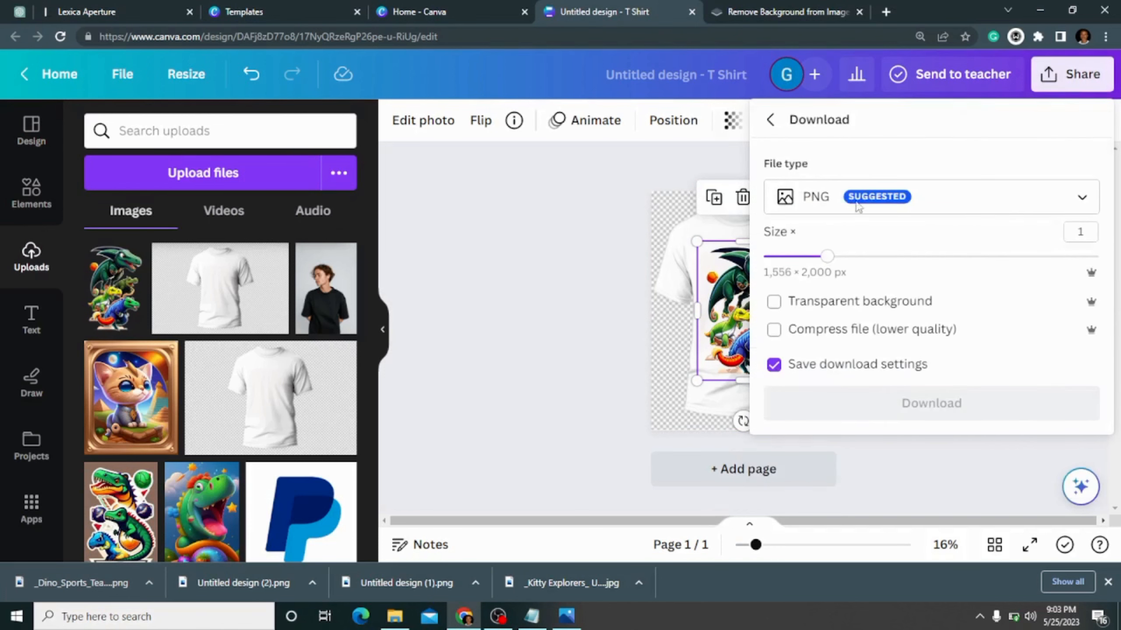
left_click(969, 413)
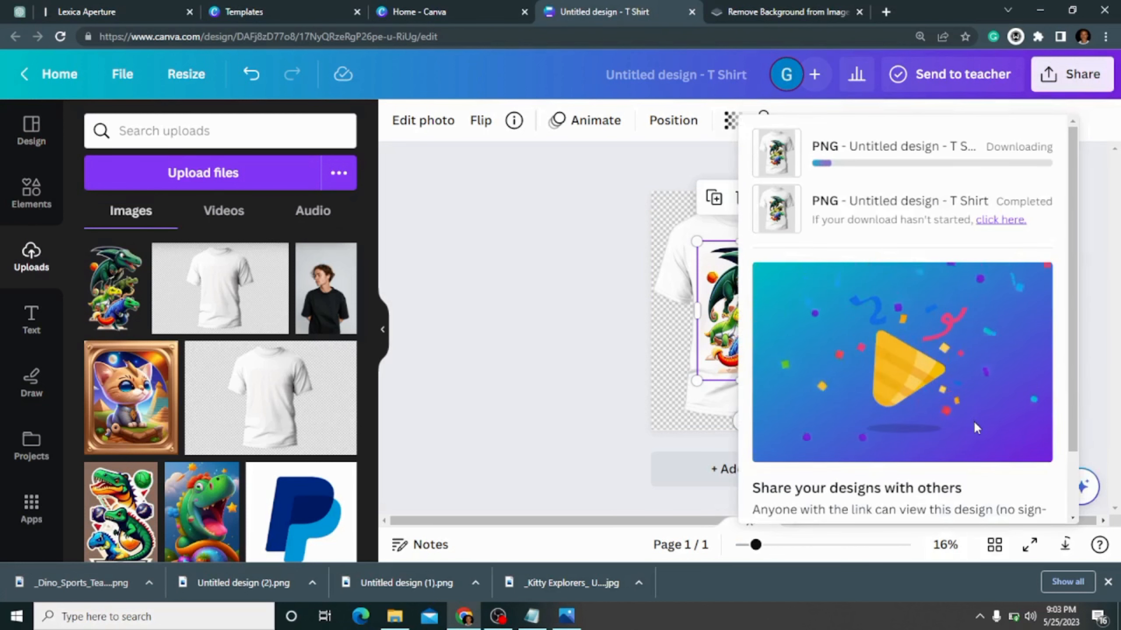
left_click(540, 316)
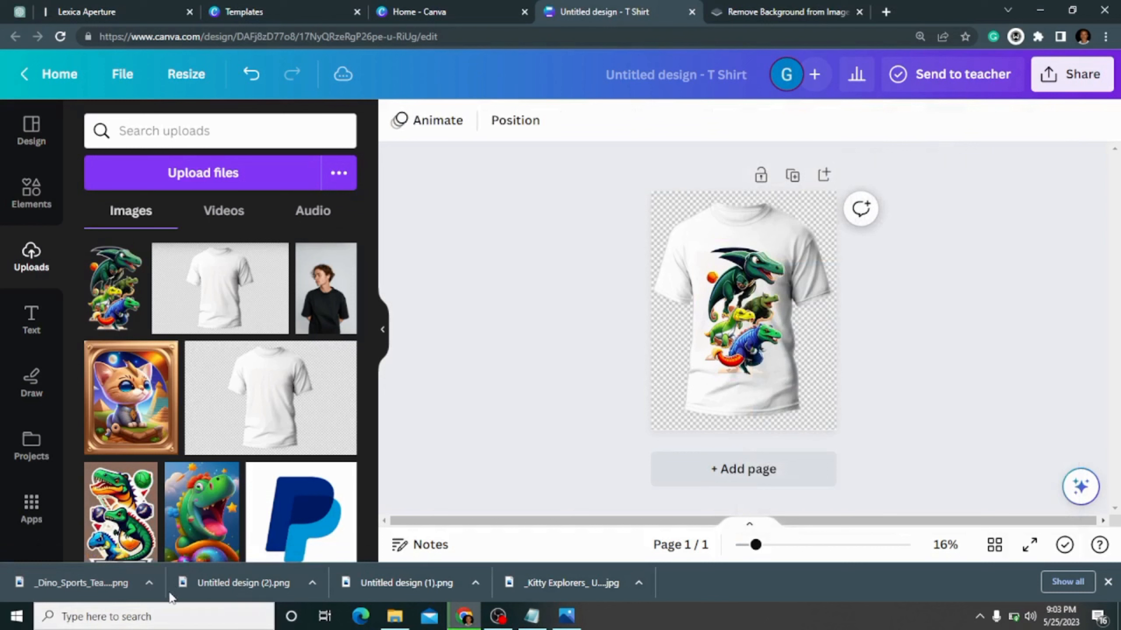
- Open the downloaded _Dino_Sports_Team cut-out, close it, and view the Untitled design (3).png t-shirt mockup
left_click(149, 582)
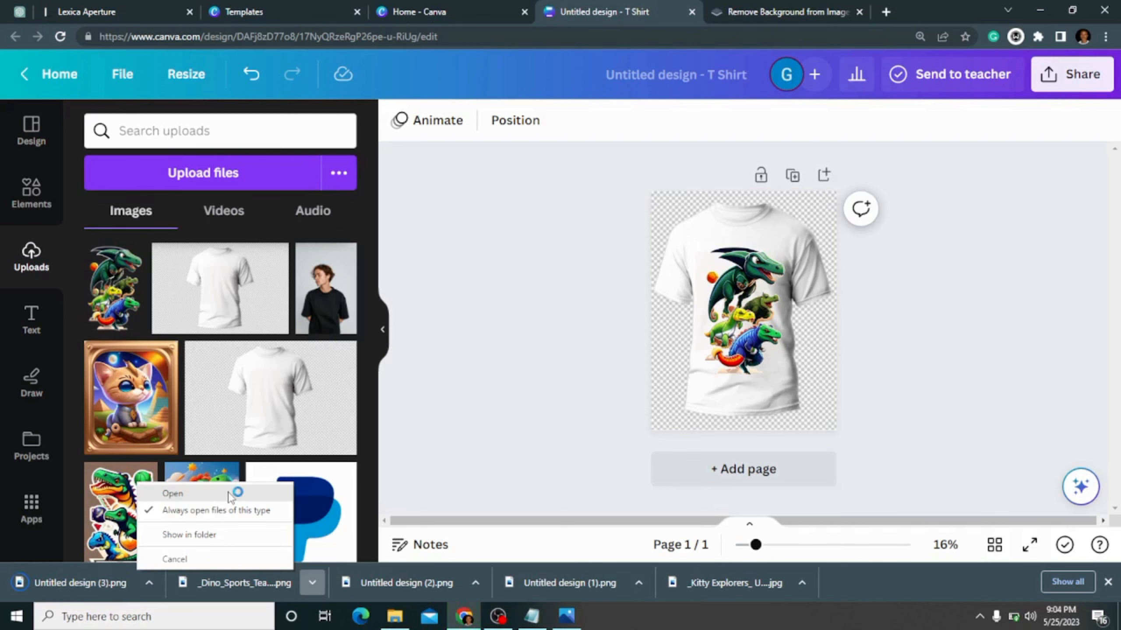
left_click(227, 492)
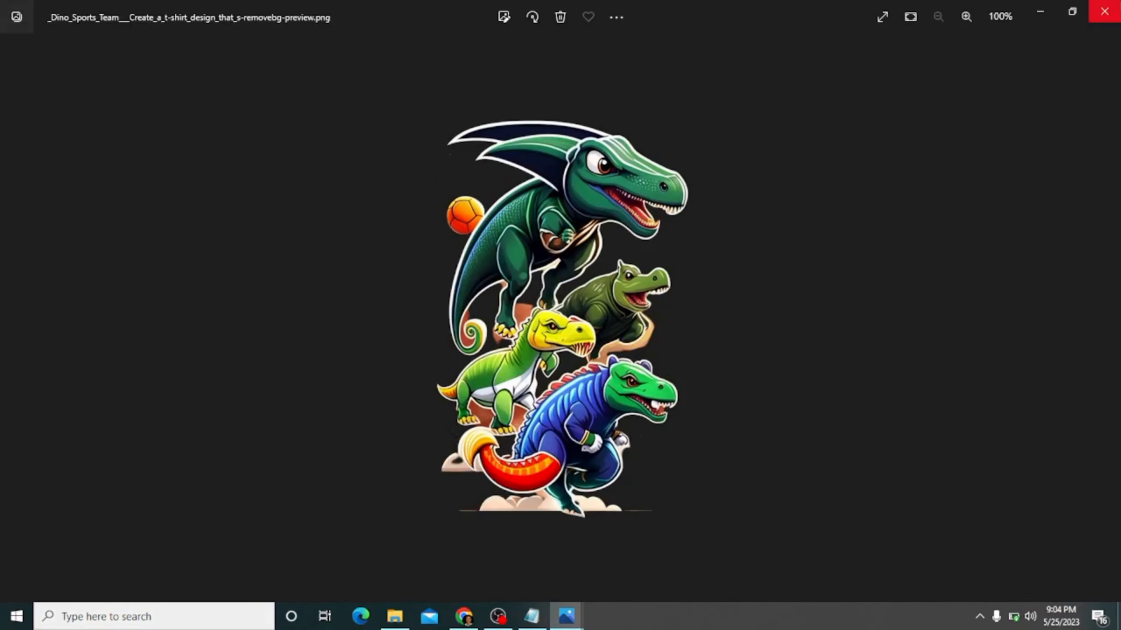
left_click(1118, 6)
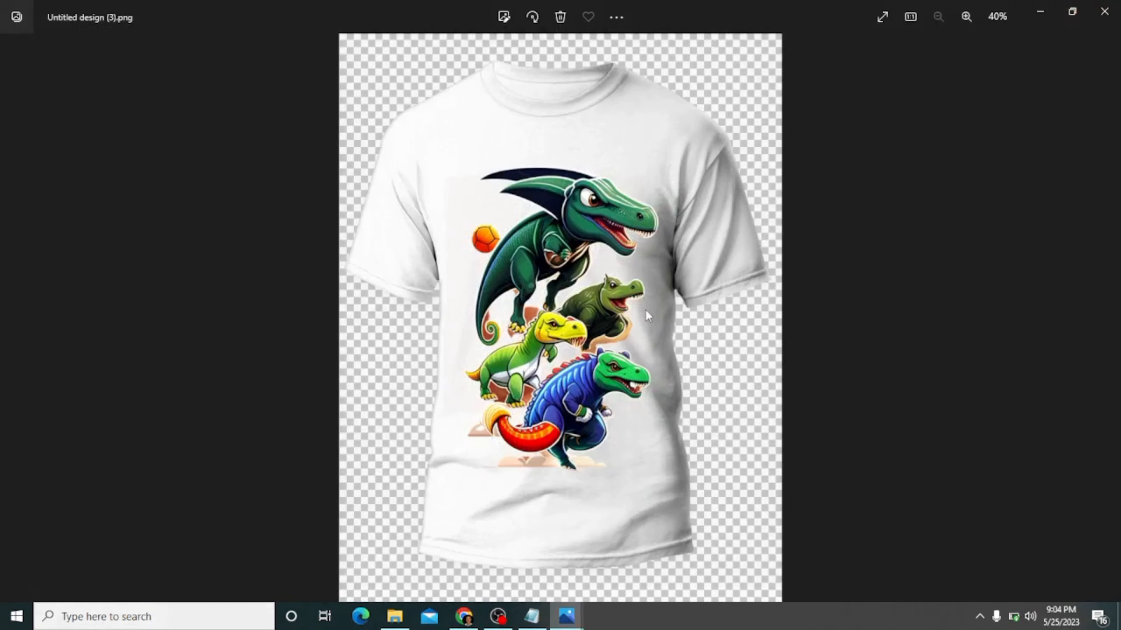